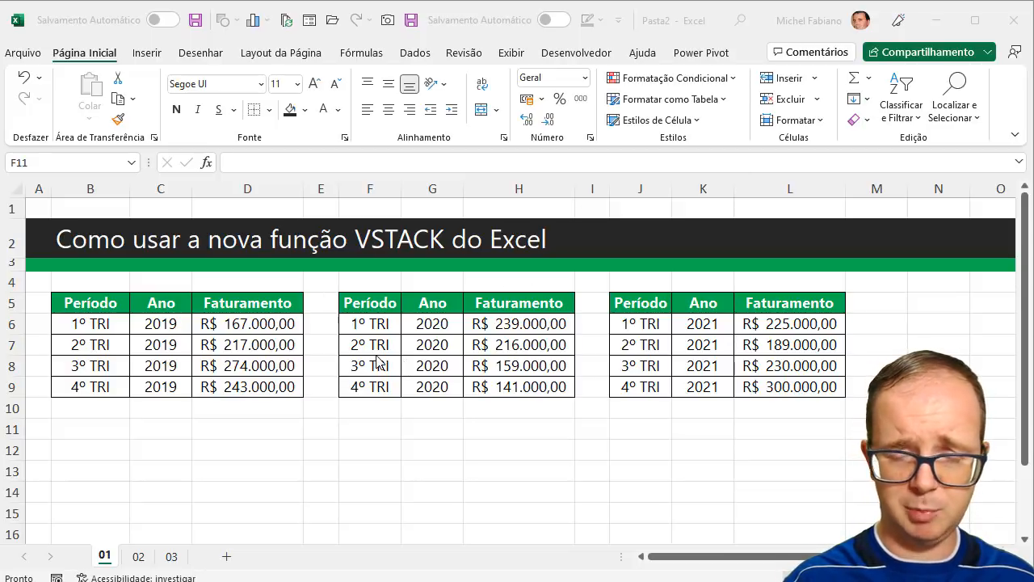
Look over the tables on sheets 02 and 03, and return to sheet 01
left_click(139, 556)
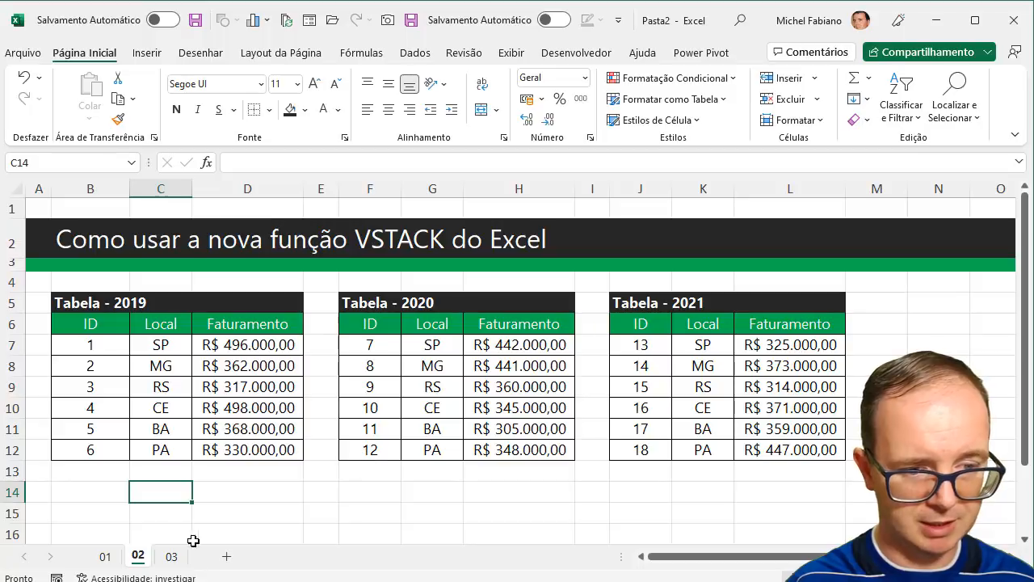
left_click(170, 556)
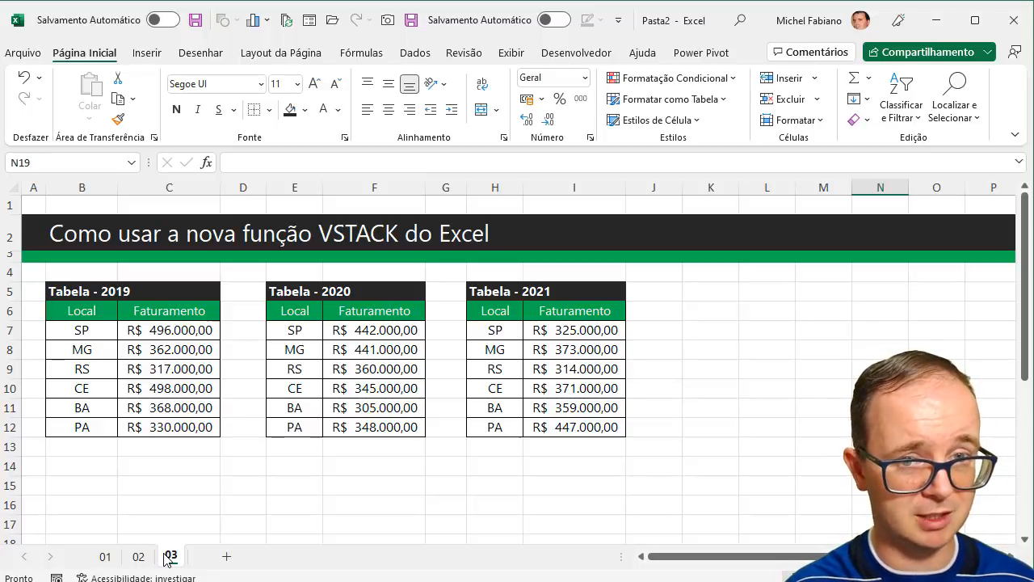
left_click(105, 557)
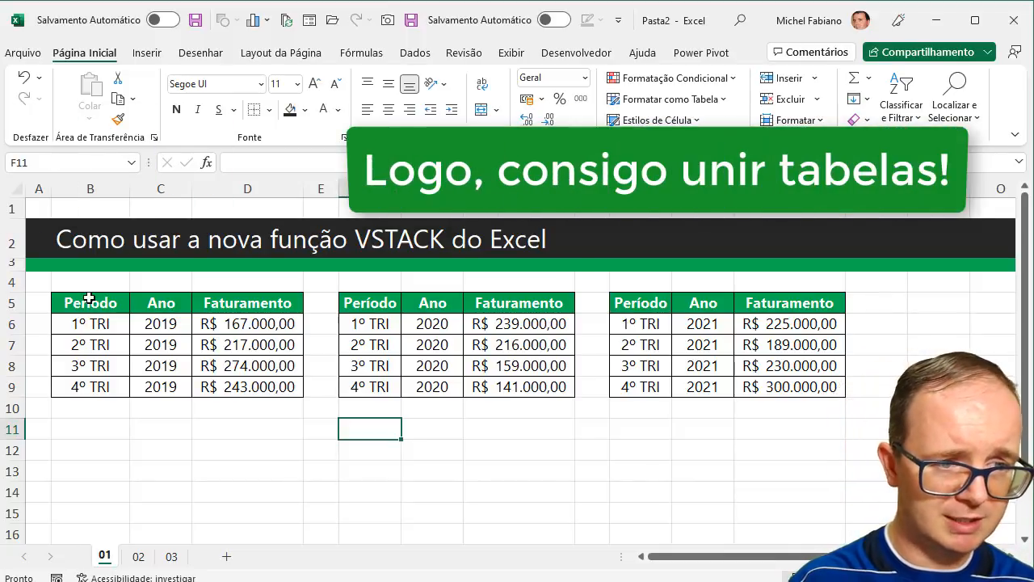
Copy the Período, Ano and Faturamento header row of the 2019 table to the range starting at B11
left_click_drag(89, 299, 234, 302)
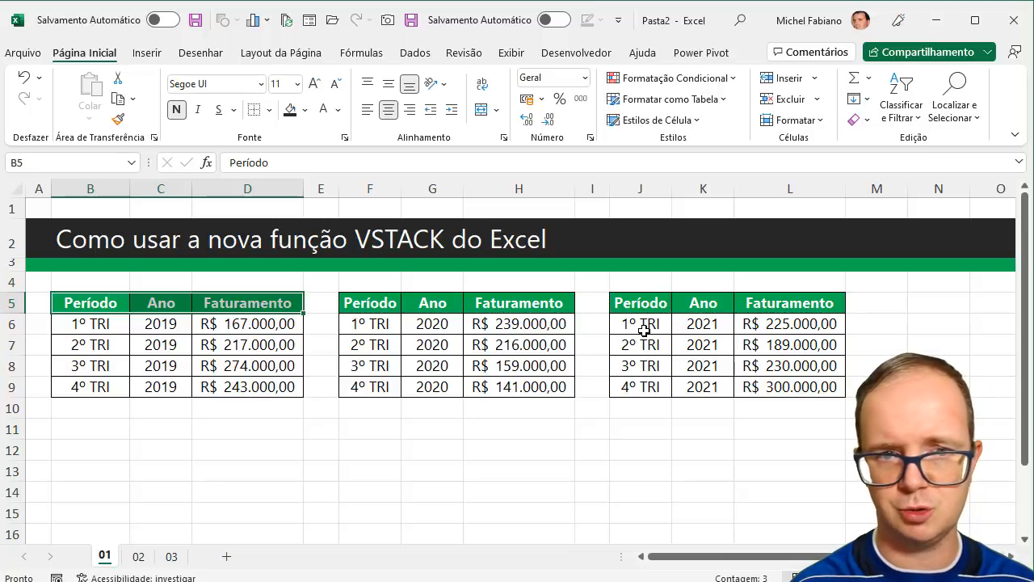
left_click(97, 433)
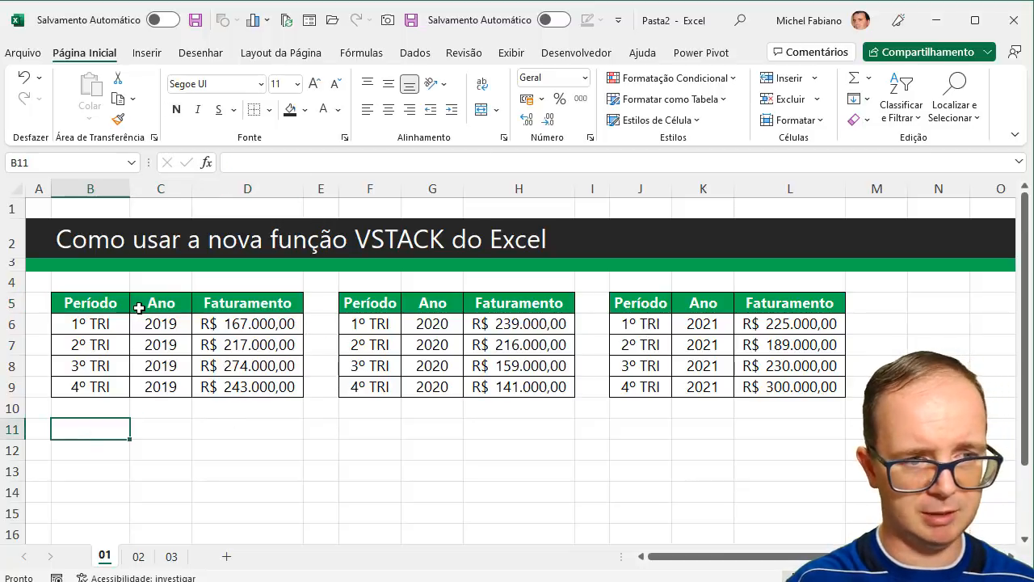
left_click_drag(110, 303, 223, 303)
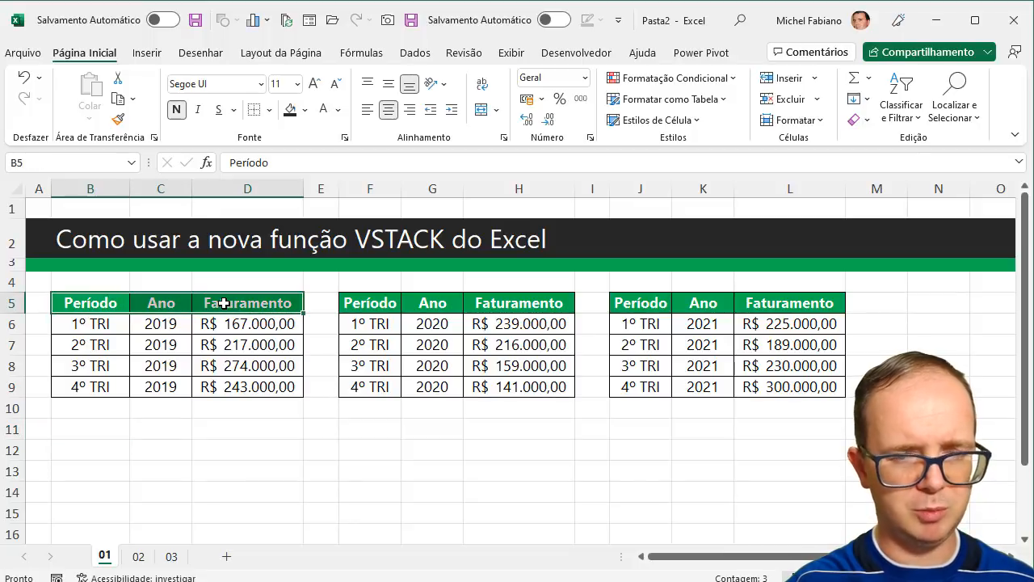
key("ctrl+c")
left_click(104, 433)
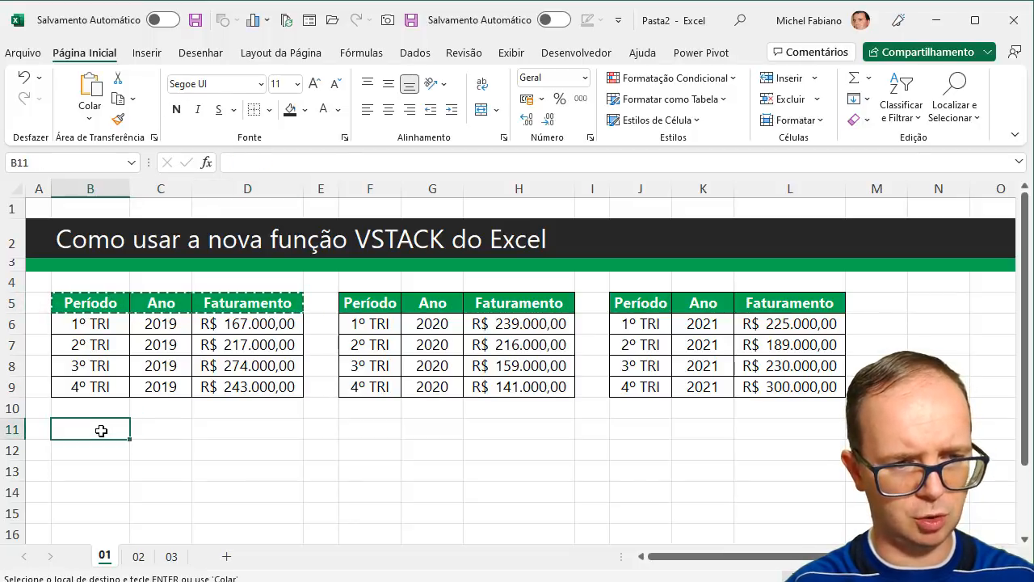
key("ctrl+v")
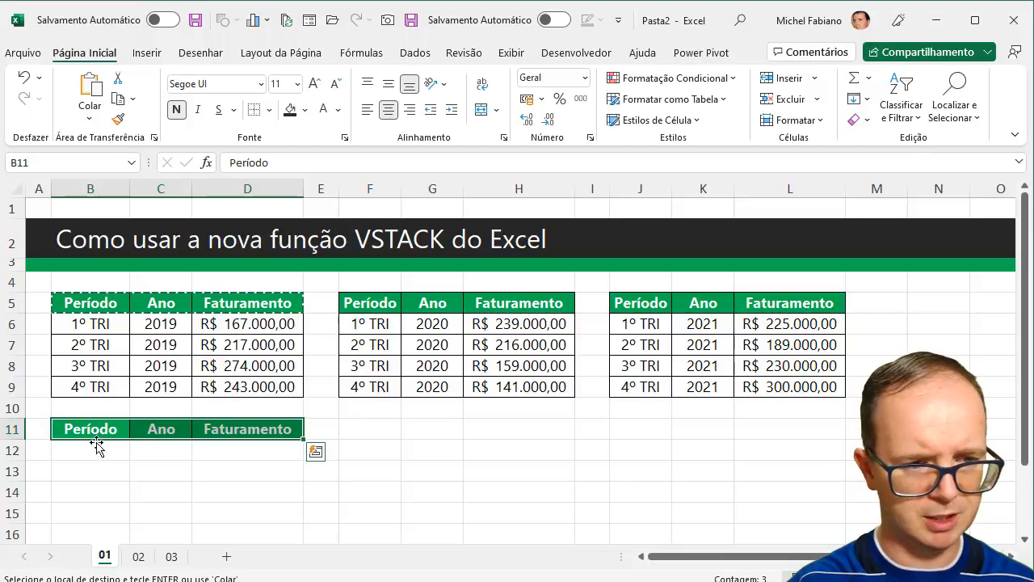
Stack the data rows of the three yearly tables from cell B12 with =VSTACK(B6:D9;F6:H9;J6:L9)
left_click(89, 452)
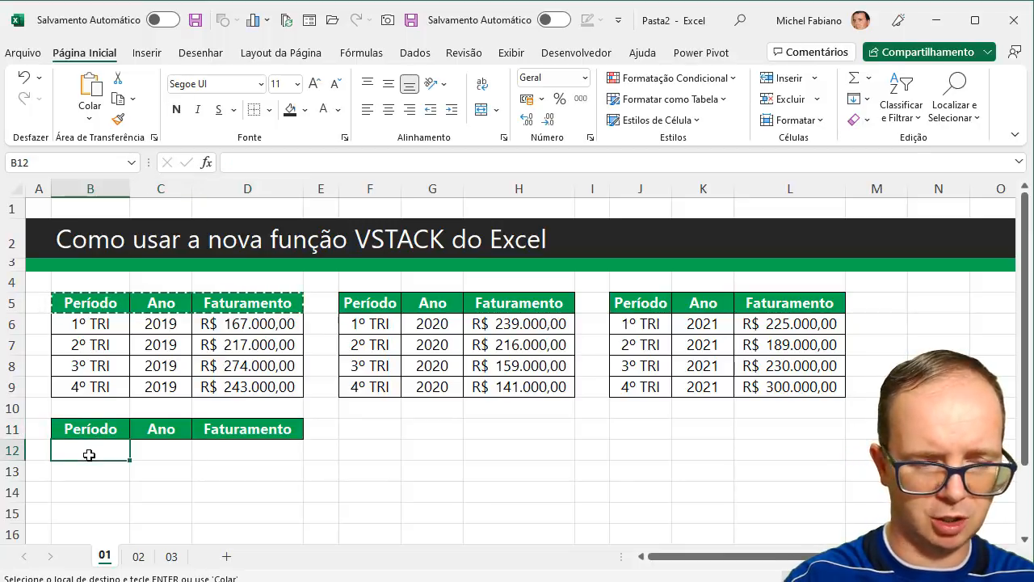
type("=v")
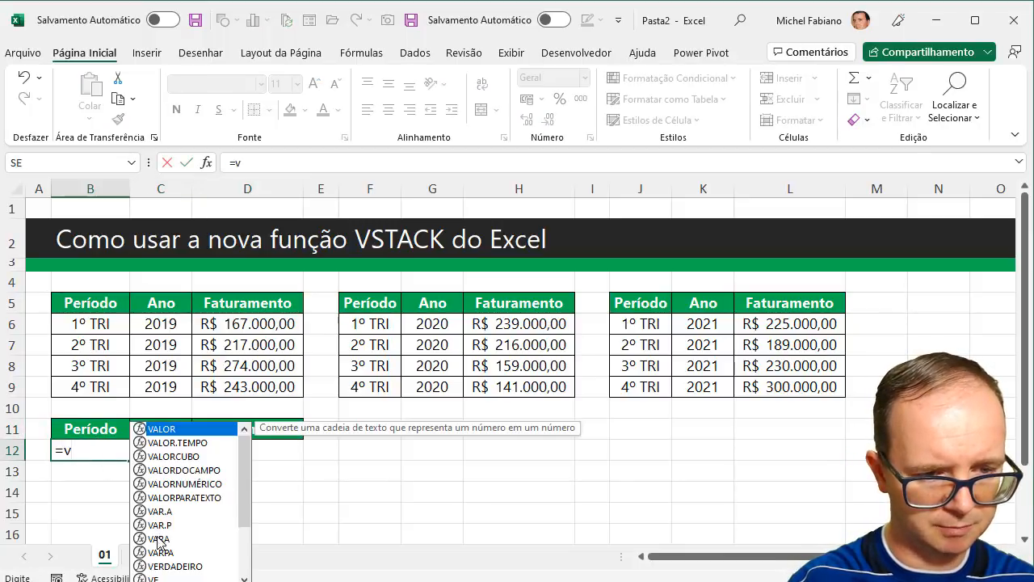
type("s")
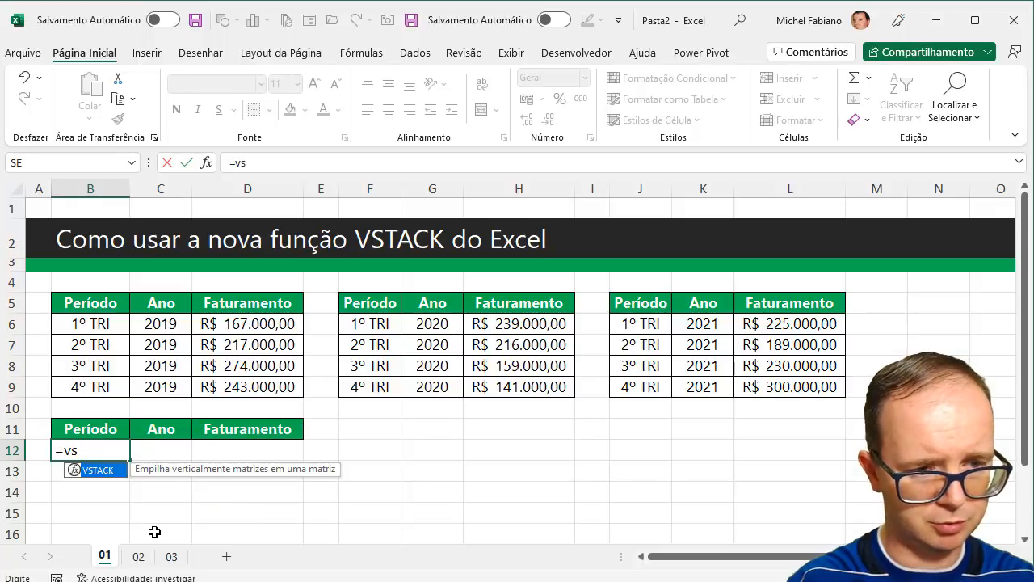
double_click(99, 471)
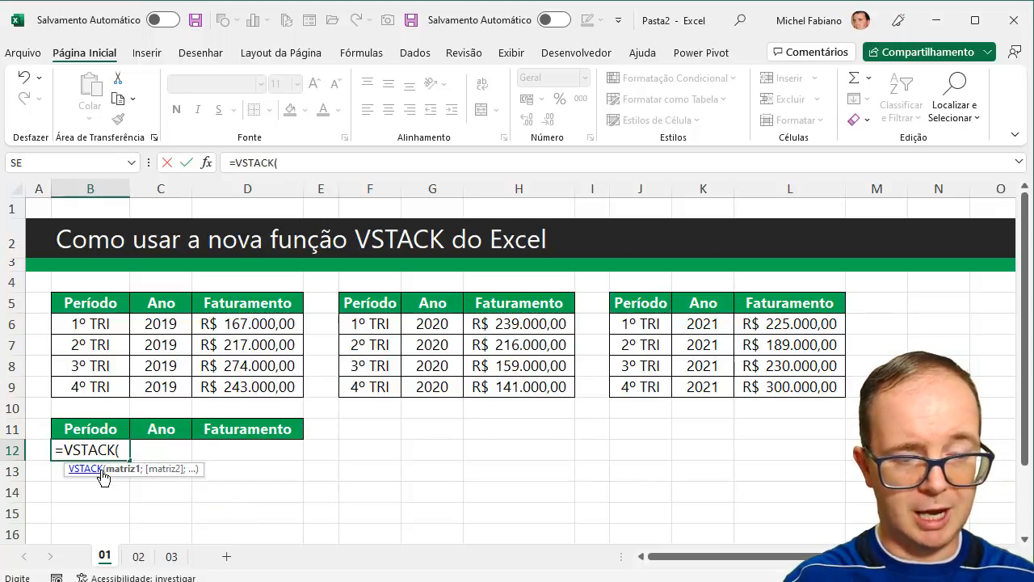
left_click_drag(100, 324, 242, 386)
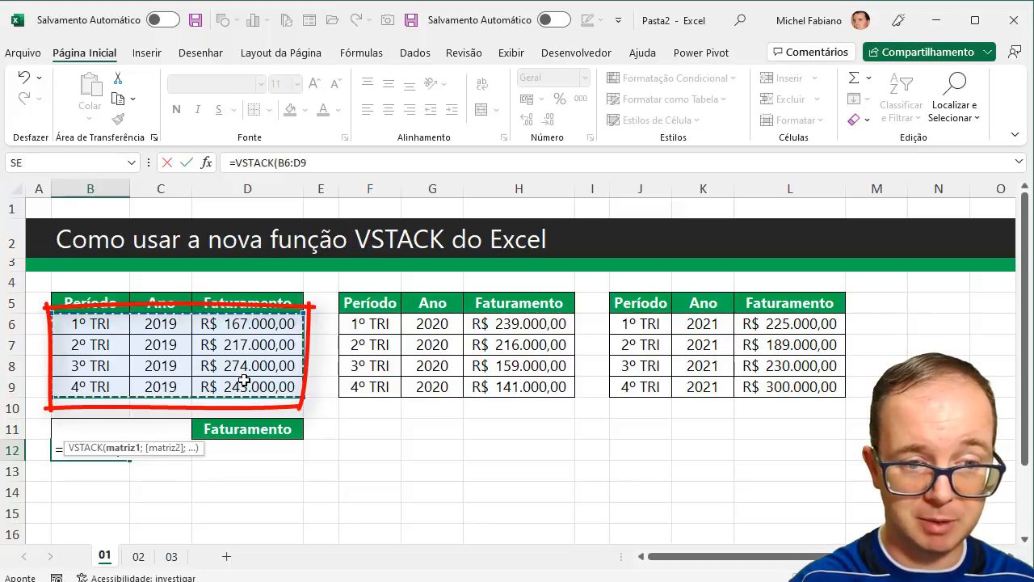
type(";")
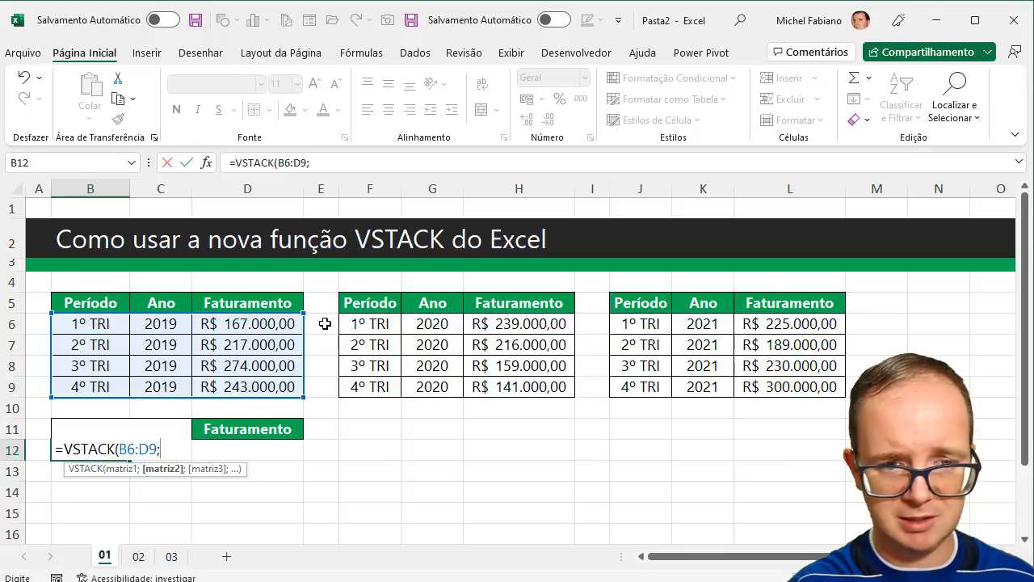
left_click_drag(369, 325, 514, 386)
type(";")
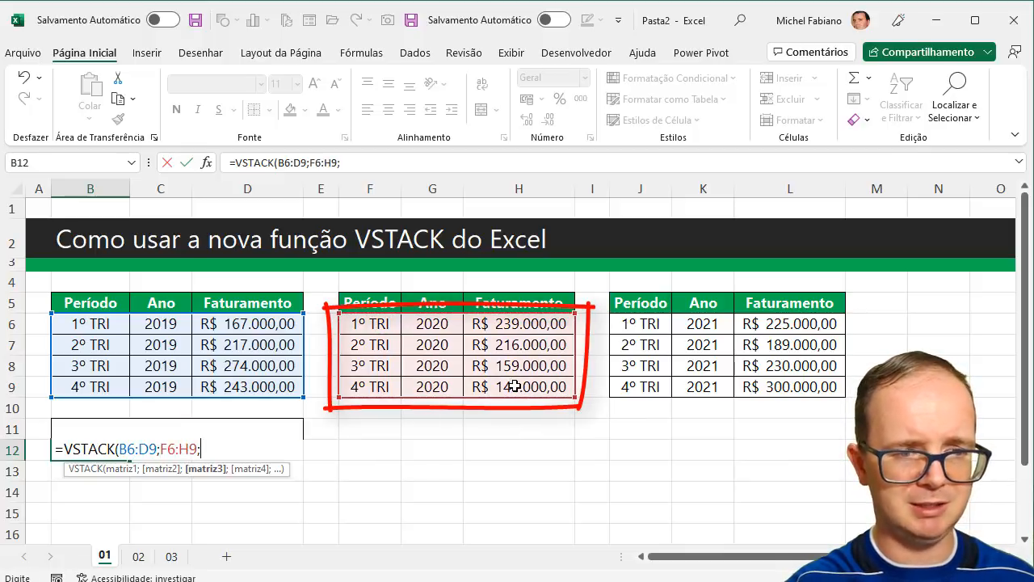
left_click_drag(656, 327, 785, 385)
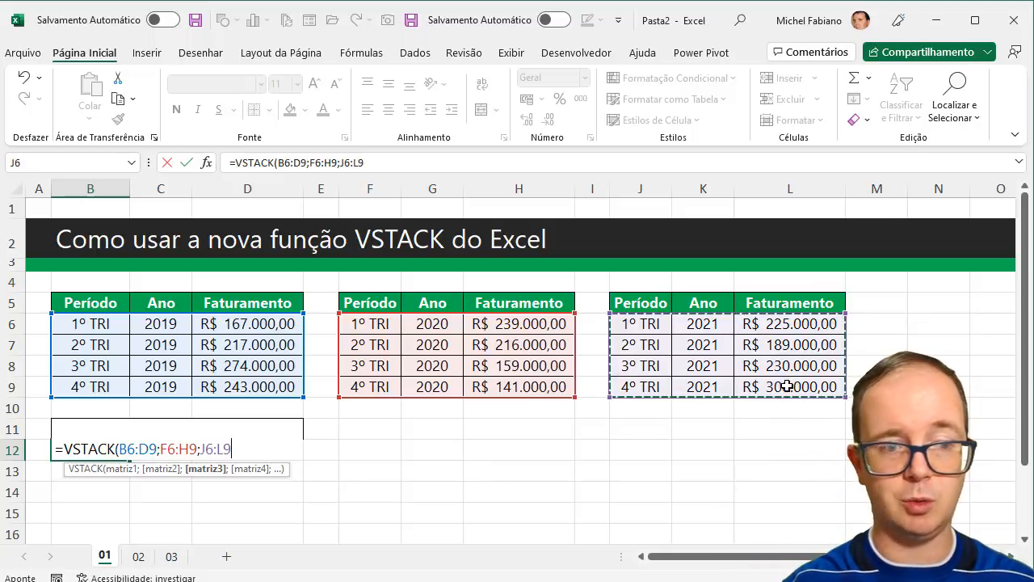
type(")")
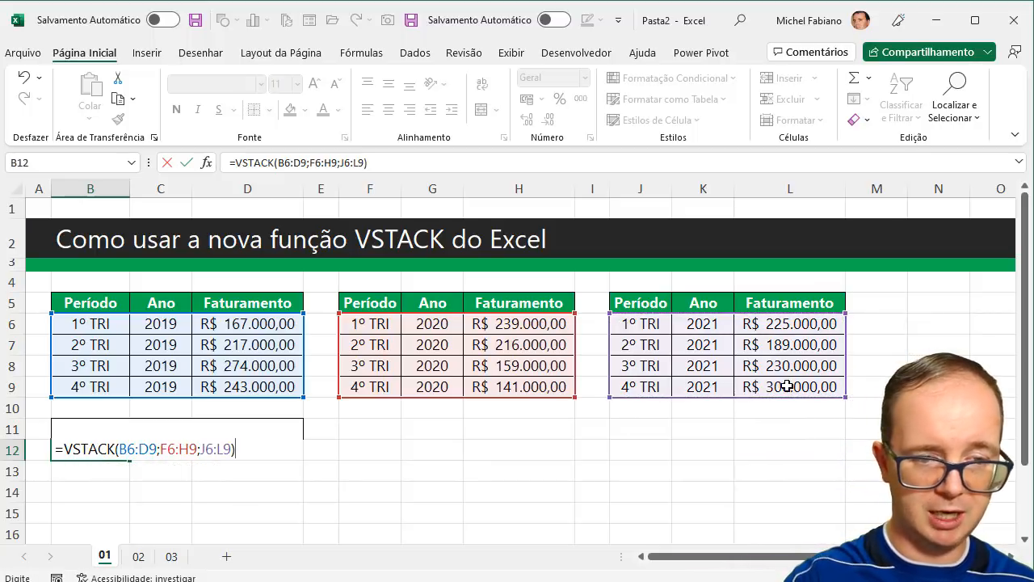
key("Return")
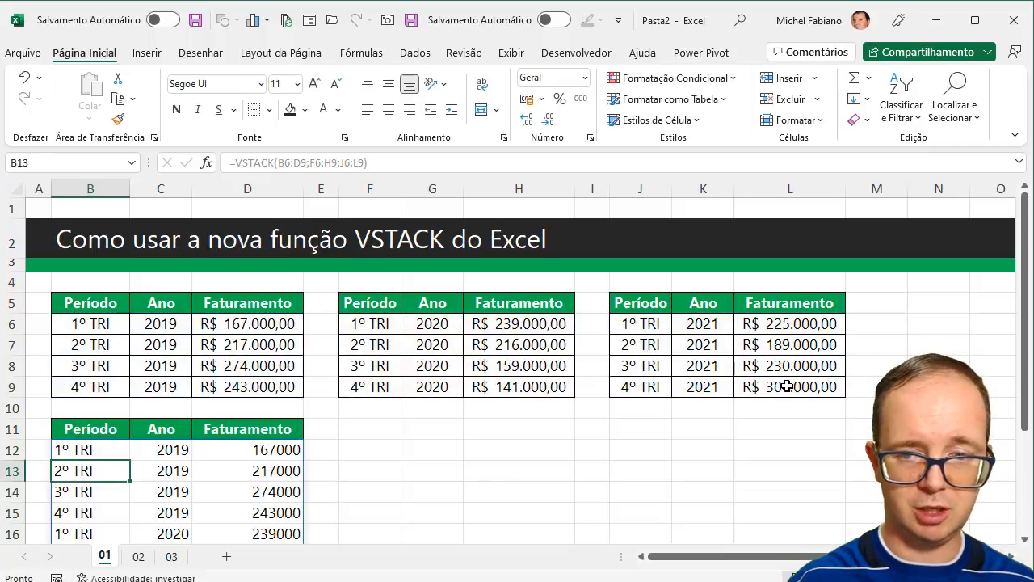
Examine the stacked rows below the copied header down past the end of the combined table
key("Down")
key("Down")
key("Down")
key("Down")
key("Down")
key("Down")
key("Down")
key("Down")
key("Down")
key("Down")
key("Down")
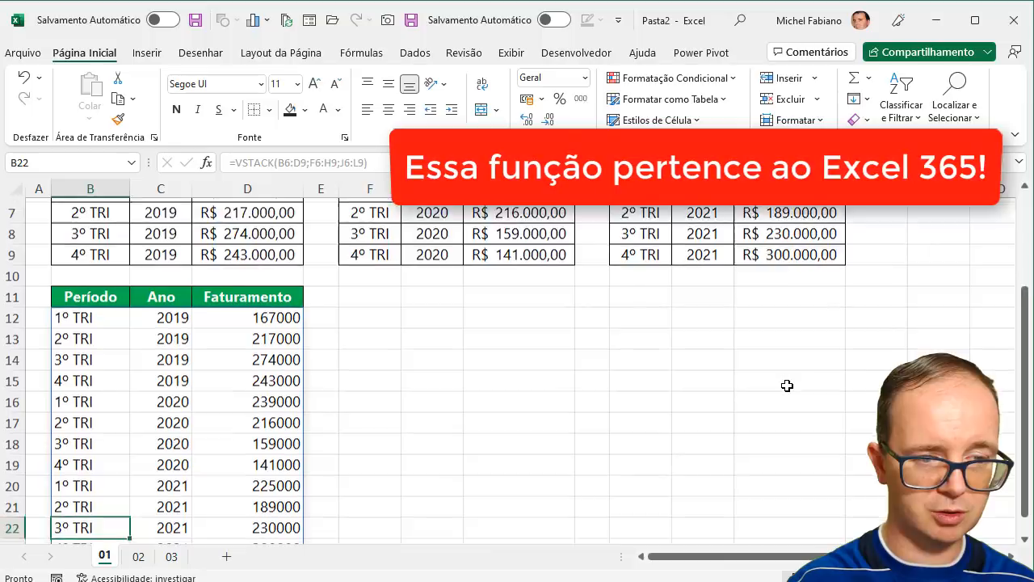
key("Down")
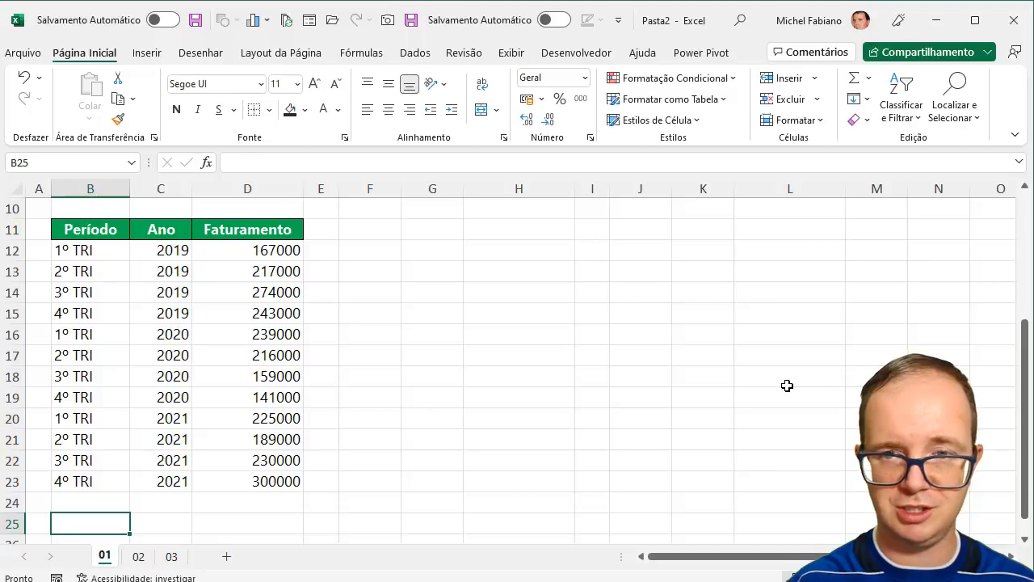
Apply the R$ accounting format to D12:D23 and add all borders to the combined table B11:D23
left_click_drag(272, 248, 277, 482)
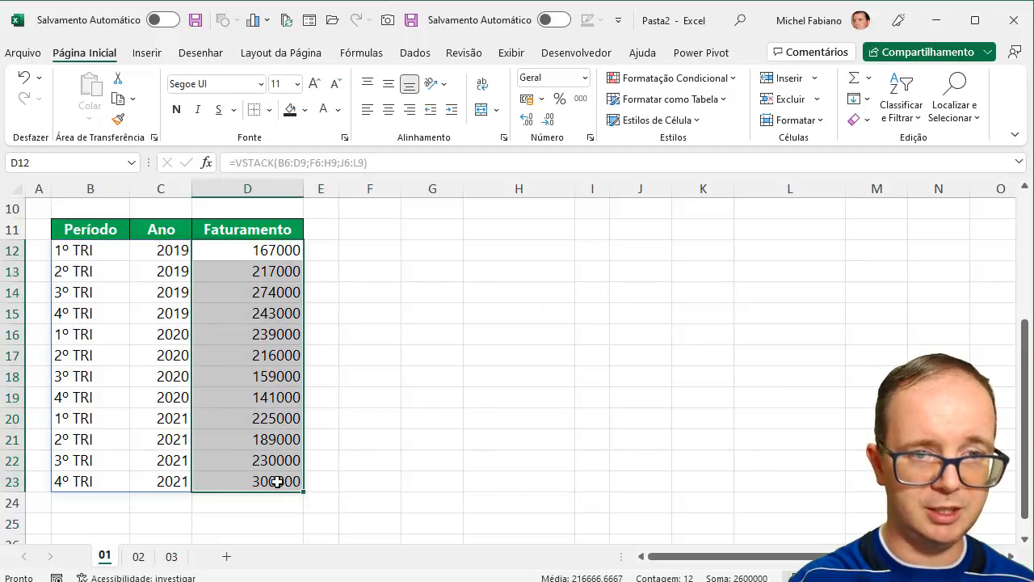
left_click(526, 98)
left_click_drag(72, 234, 226, 482)
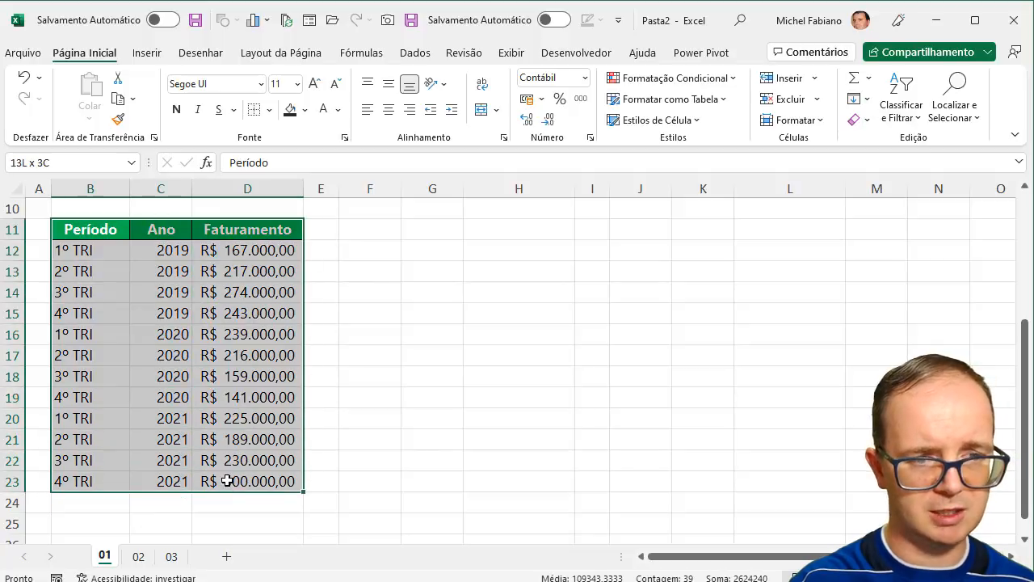
left_click(269, 109)
left_click(303, 272)
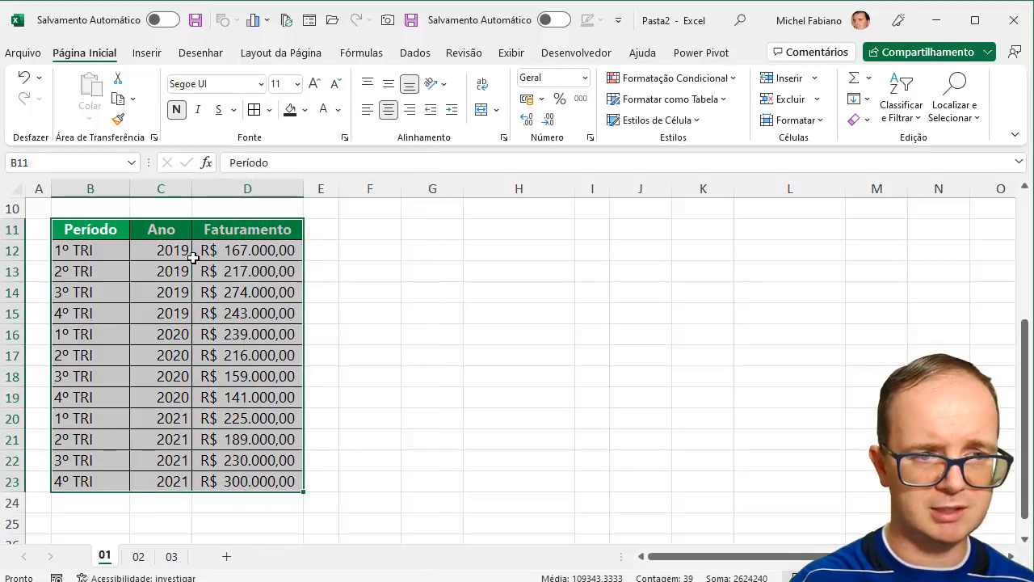
Centre the contents of the combined table B11:D23 horizontally
left_click_drag(82, 233, 247, 469)
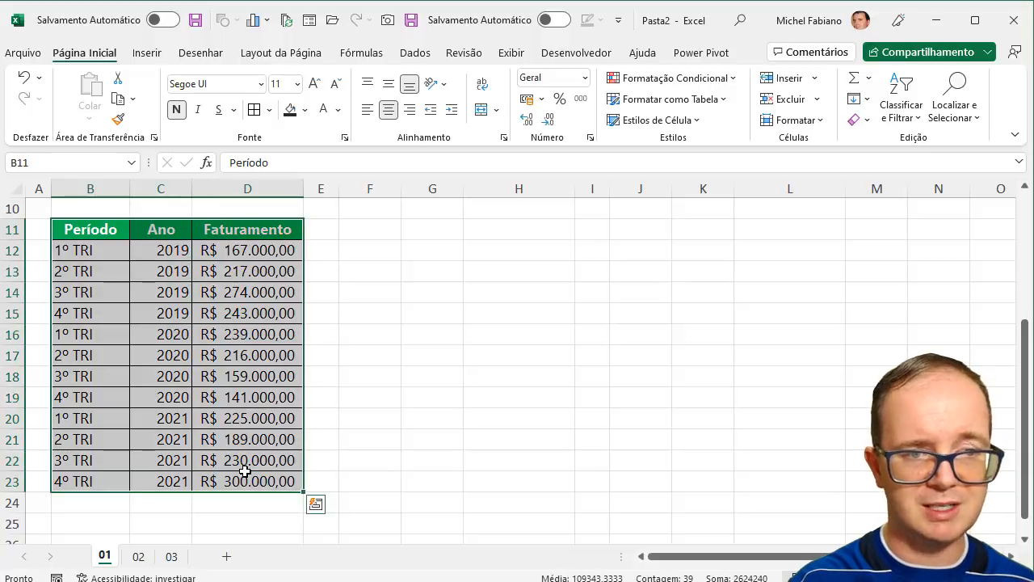
left_click(388, 109)
left_click(388, 109)
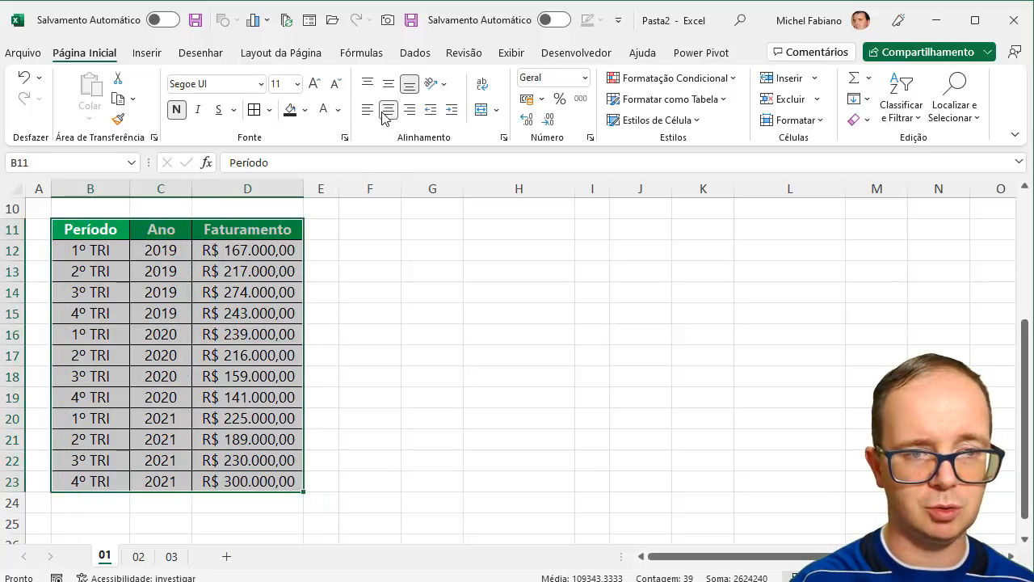
left_click(441, 224)
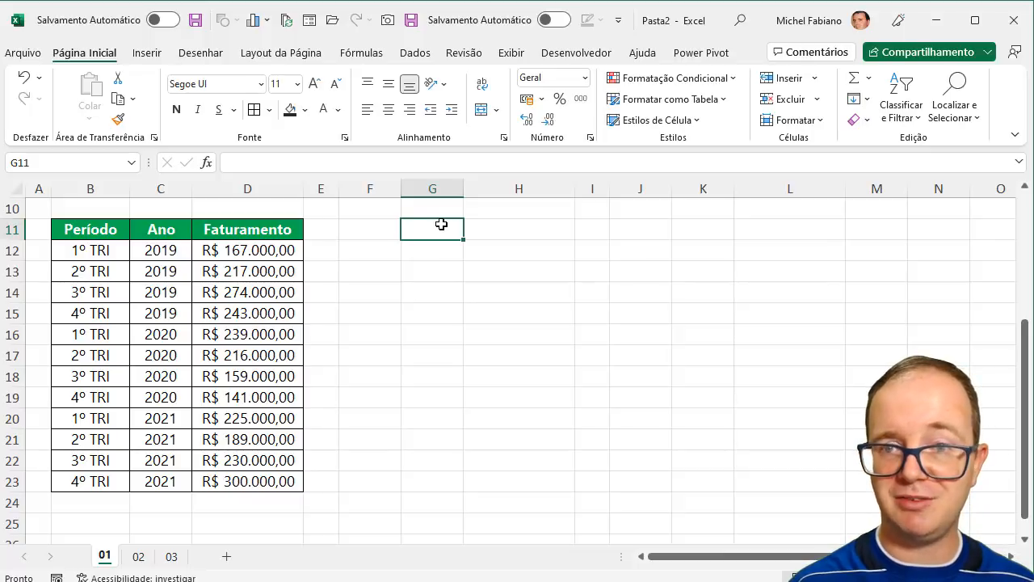
Add filters to the header row of the combined table B11:D23
left_click_drag(95, 225, 266, 489)
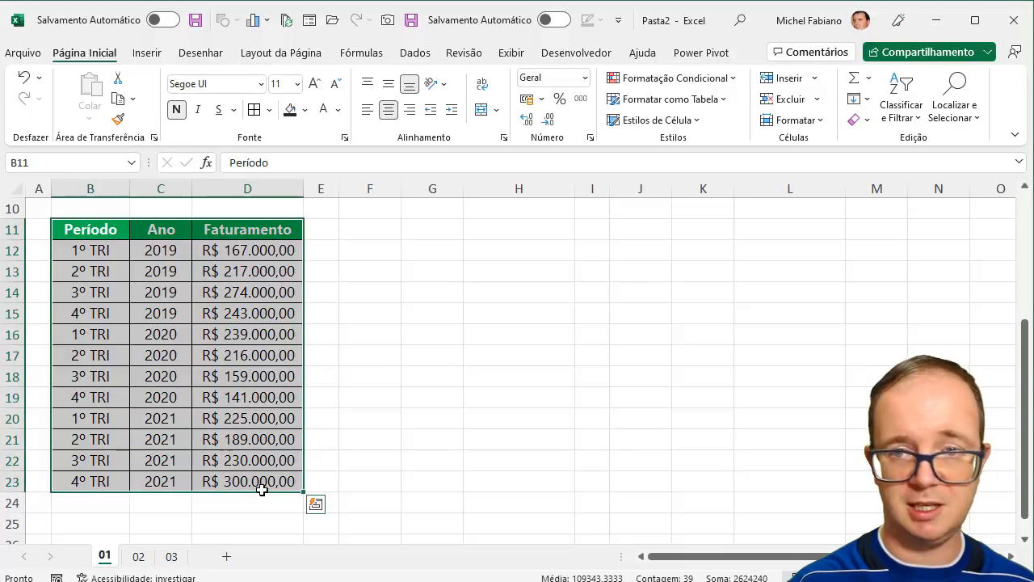
left_click(894, 121)
left_click(889, 213)
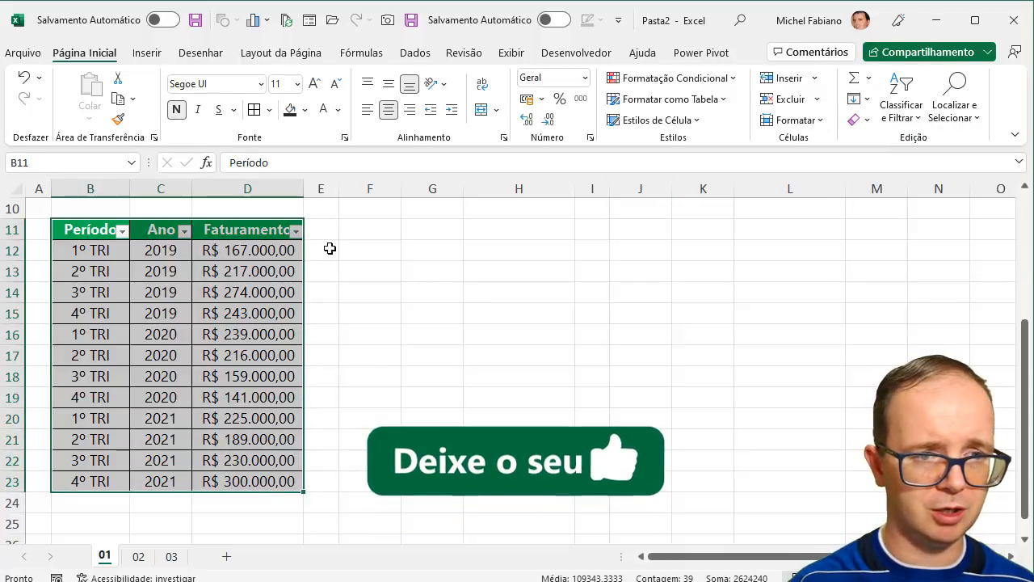
Filter the Ano column of the combined table to show only 2019
left_click(184, 231)
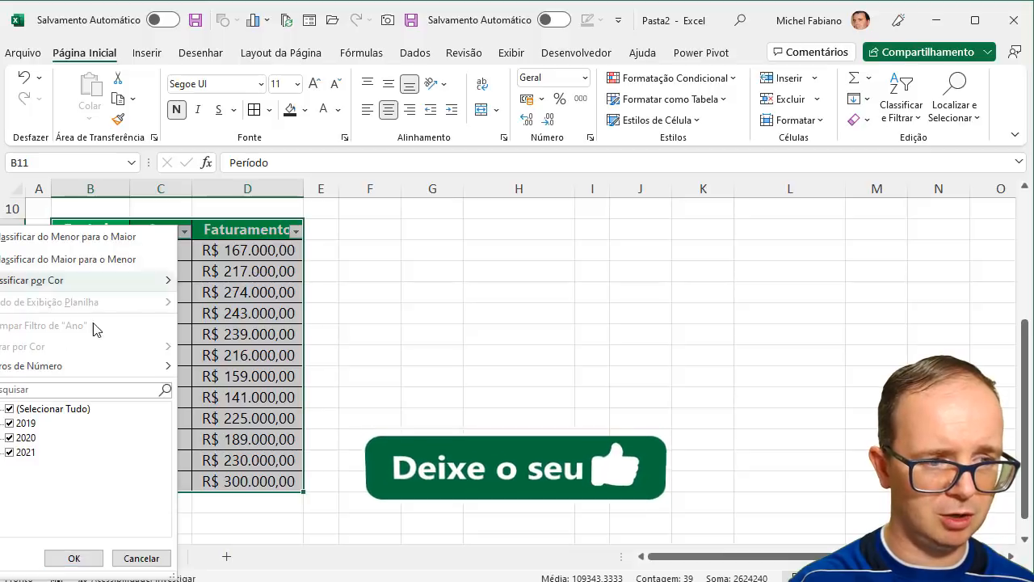
left_click(10, 409)
left_click(12, 423)
left_click(74, 559)
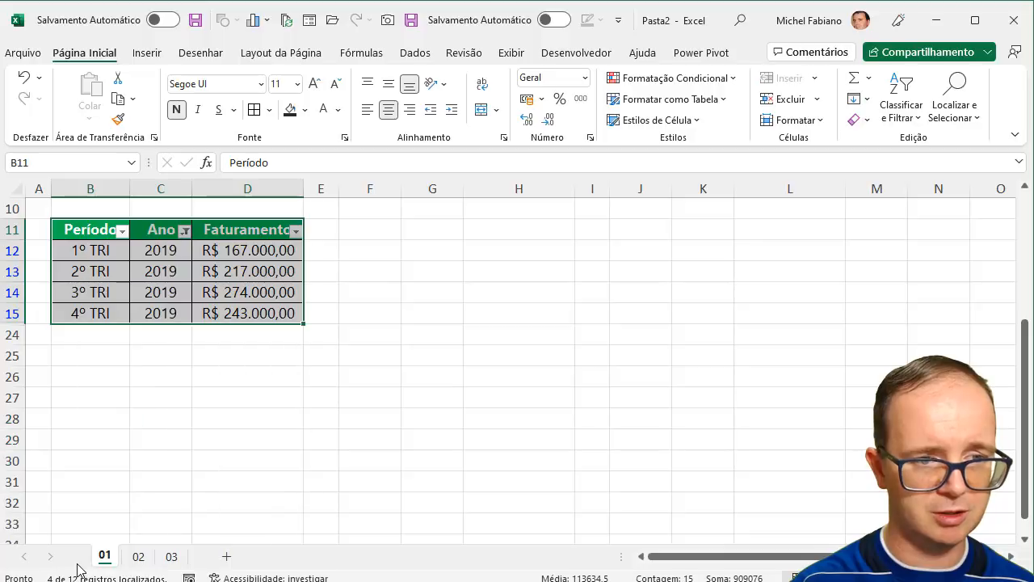
Change the Ano filter of the combined table to show only 2021
left_click(185, 231)
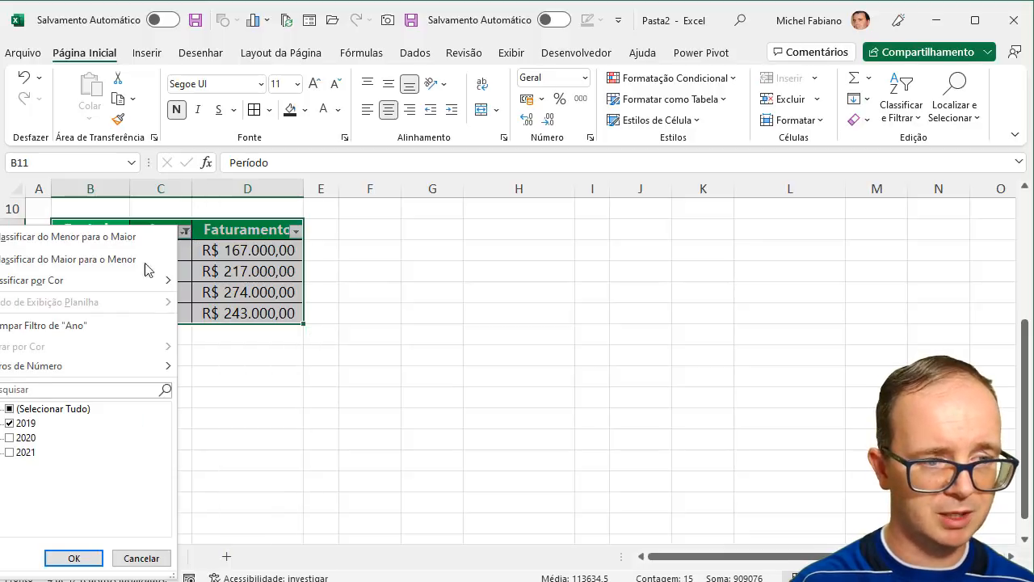
left_click(10, 409)
left_click(10, 423)
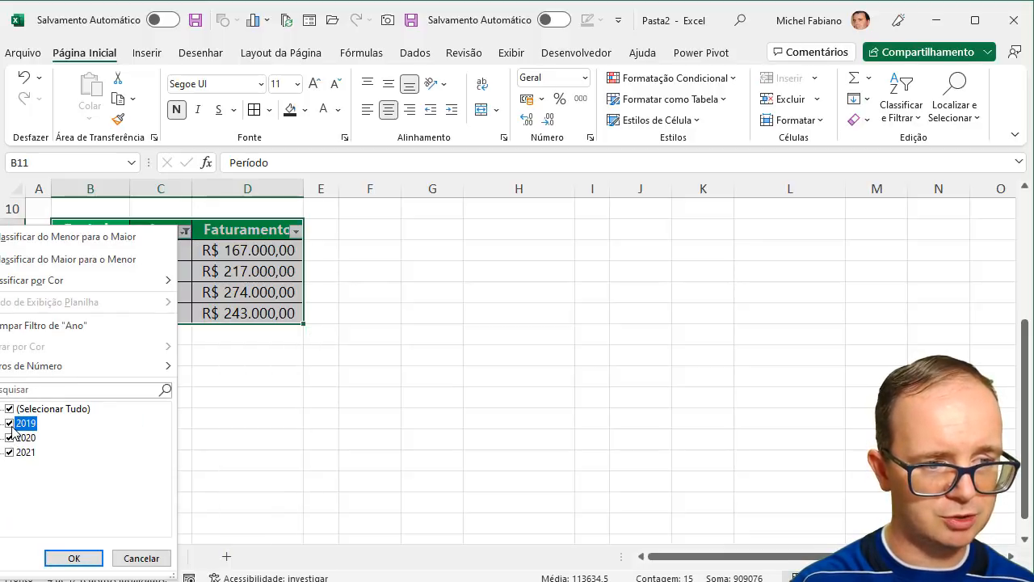
left_click(11, 438)
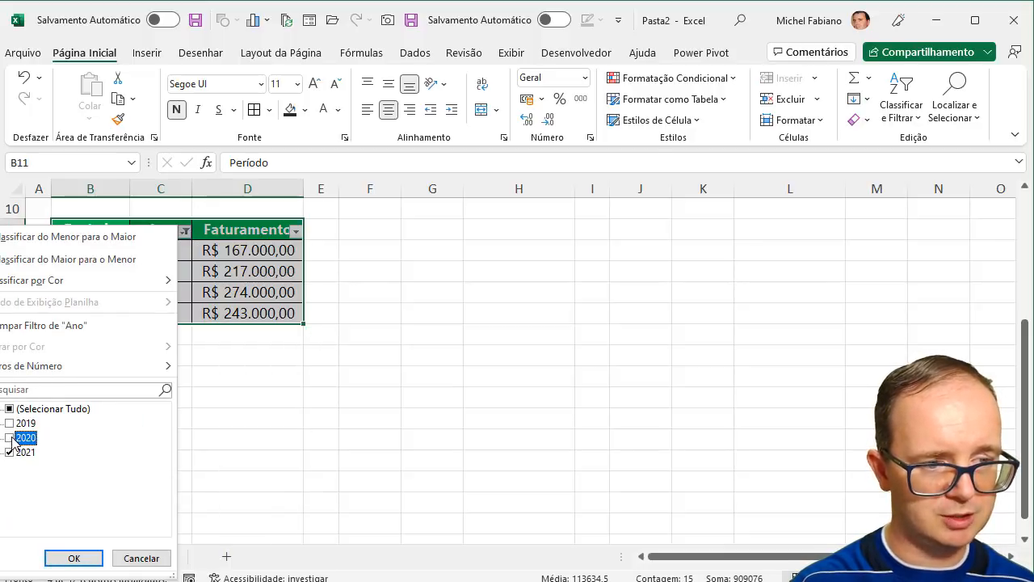
left_click(74, 558)
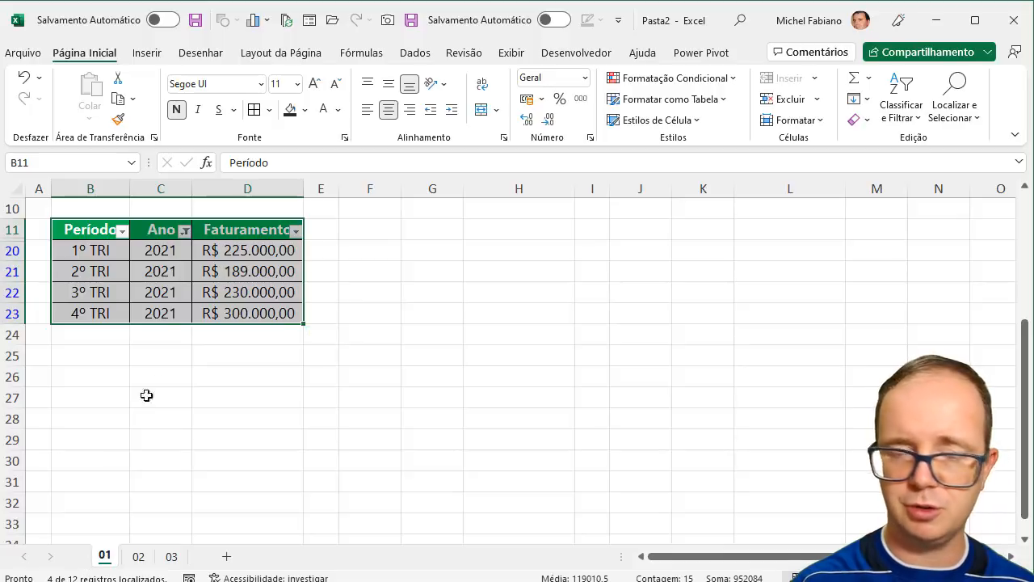
Clear the filter from the Ano column of the combined table on sheet 01
left_click(184, 232)
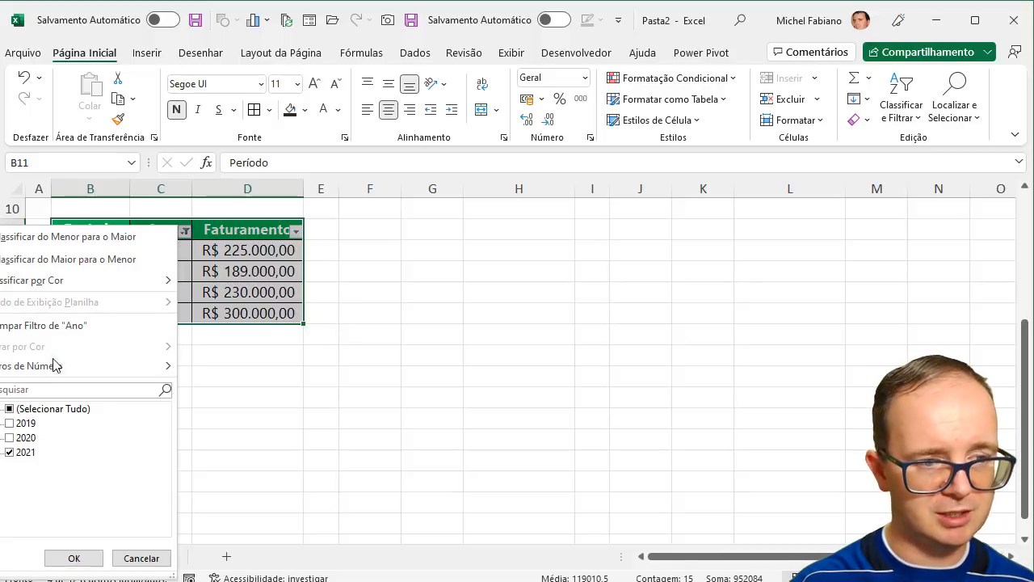
left_click(54, 328)
left_click(415, 286)
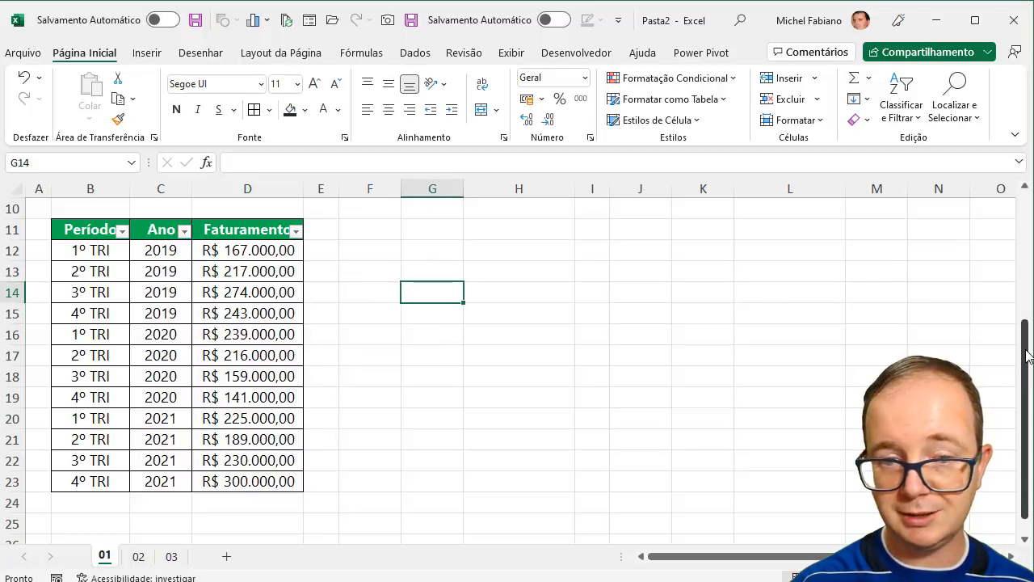
left_click_drag(1028, 356, 1018, 236)
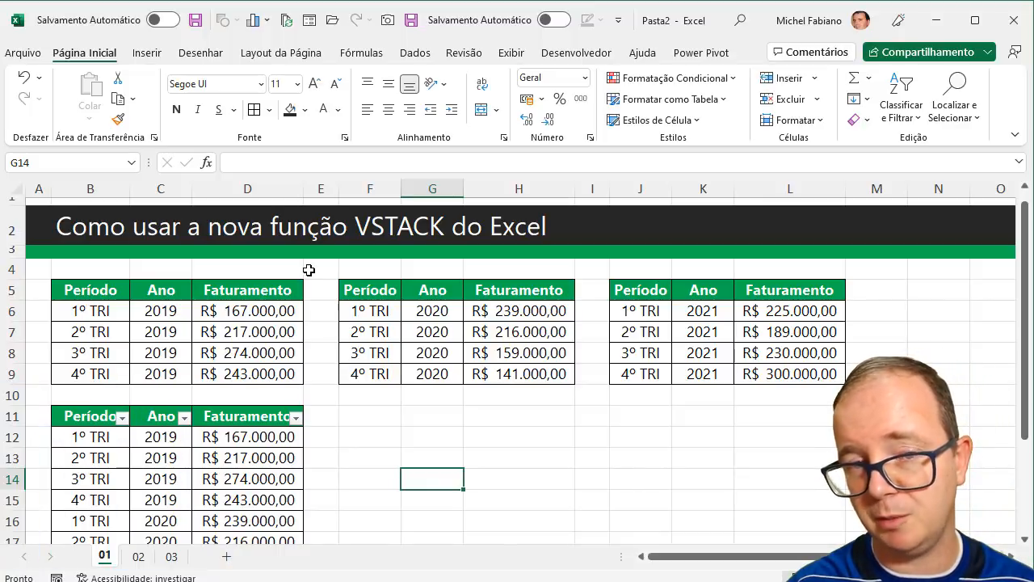
On sheet 02, copy the 2019 table's header row B6:D6 to B14:D14
left_click(139, 557)
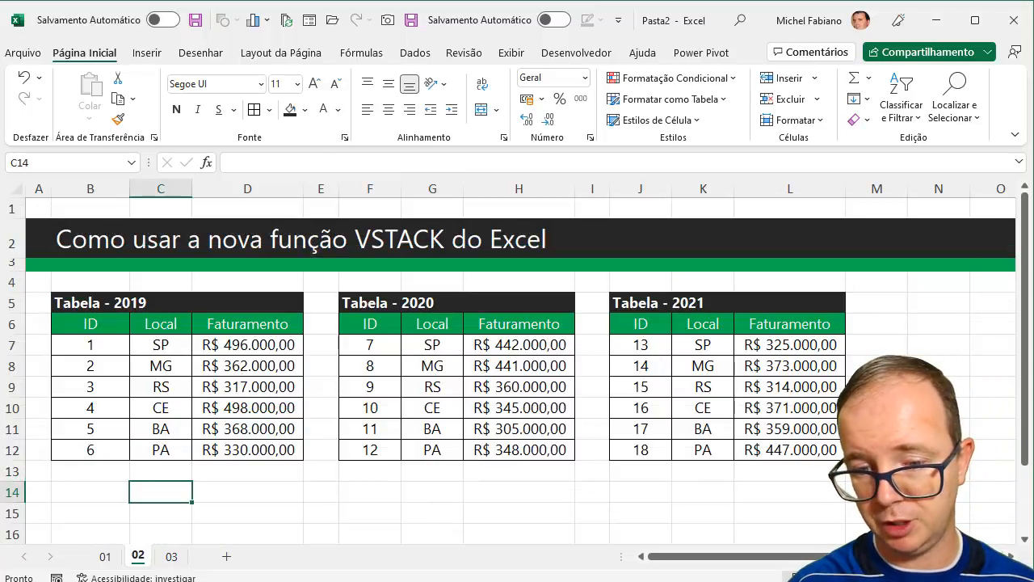
scroll(517, 364, "down", 3)
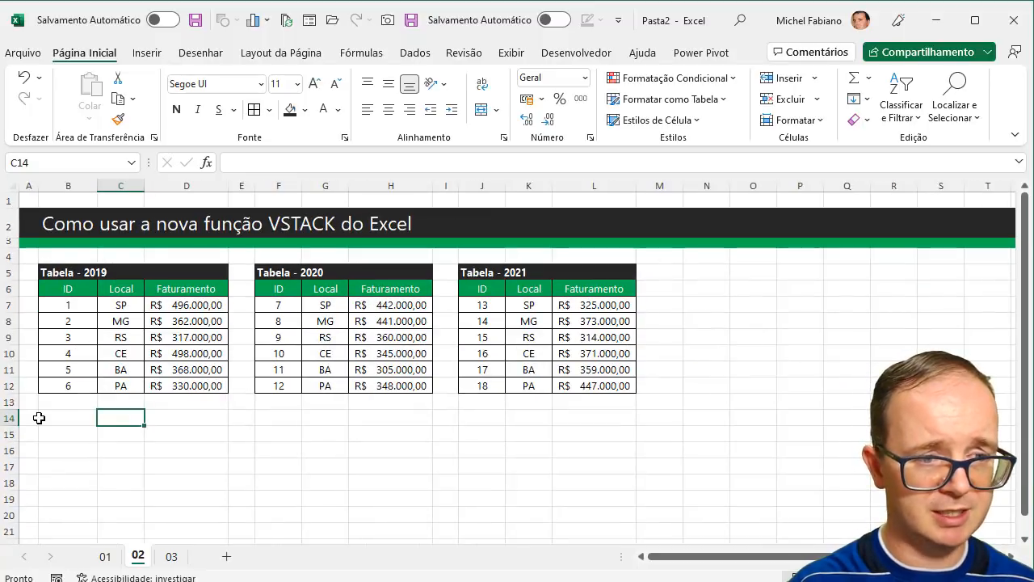
left_click(77, 422)
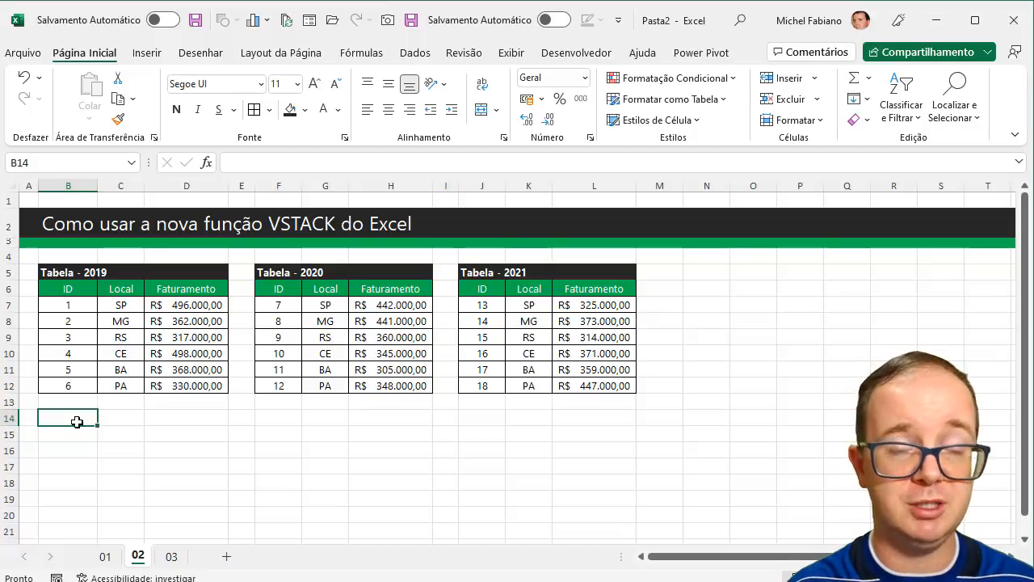
type("=")
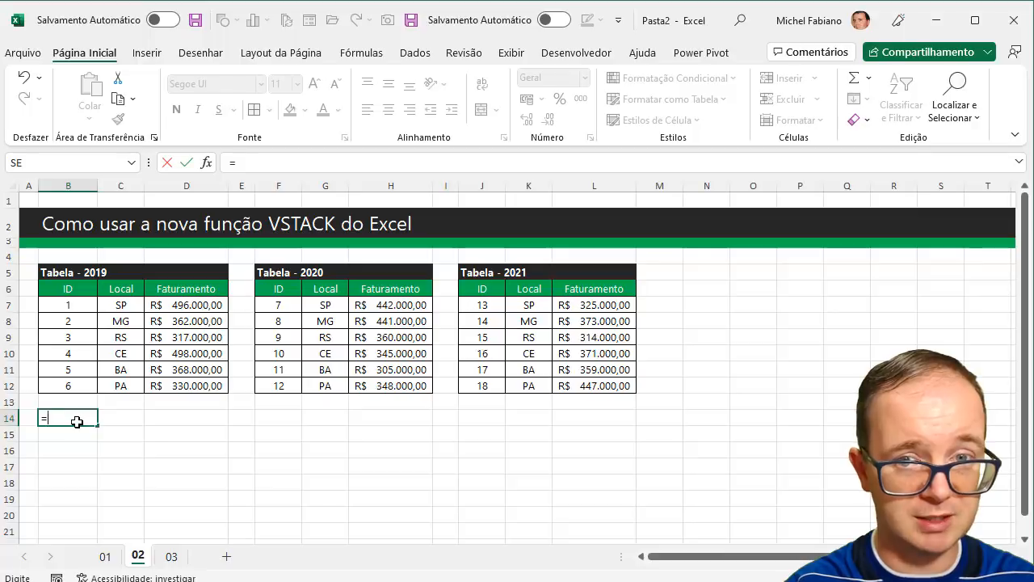
key("BackSpace")
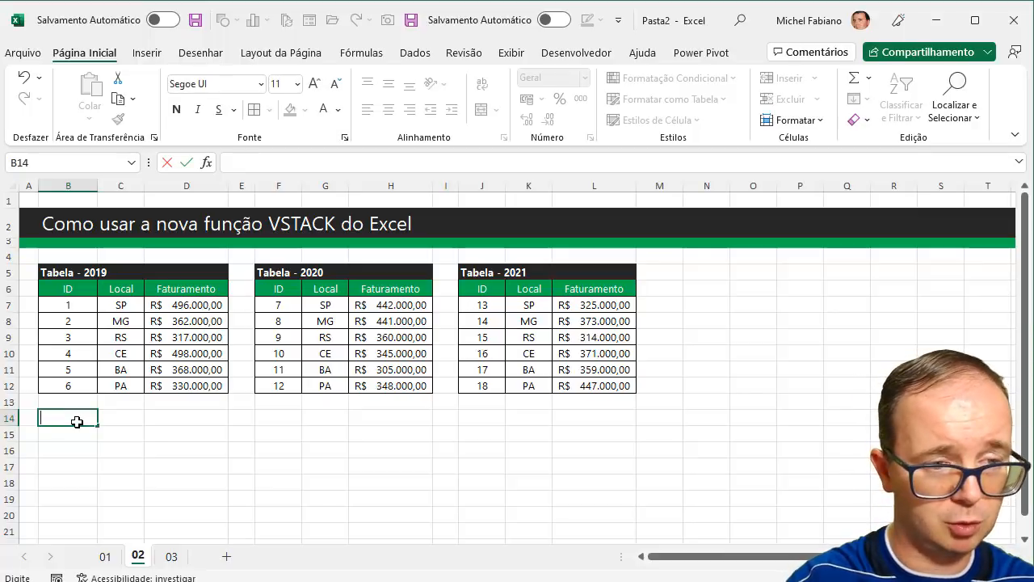
left_click_drag(68, 289, 166, 286)
key("ctrl+c")
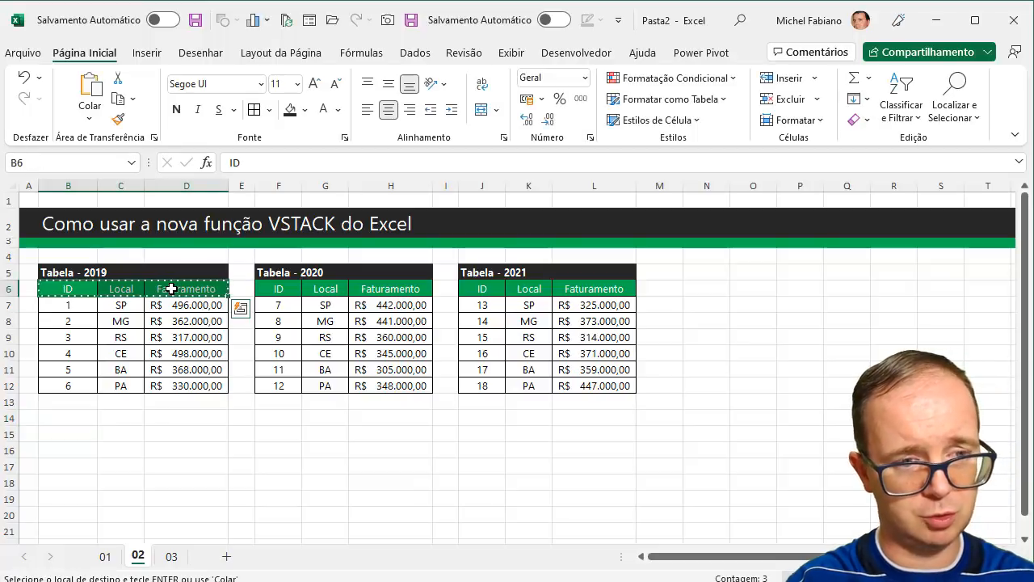
left_click(64, 417)
key("ctrl+v")
Stack the data of the three yearly tables from B15 down with =VSTACK(B7:D12;F7:H12;J7:L12)
left_click(72, 435)
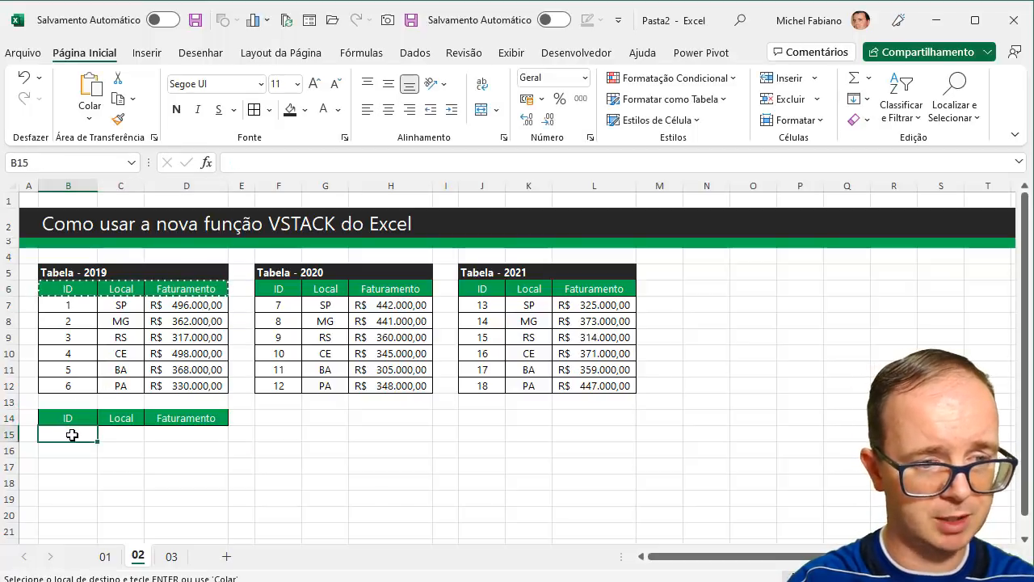
type("=vs")
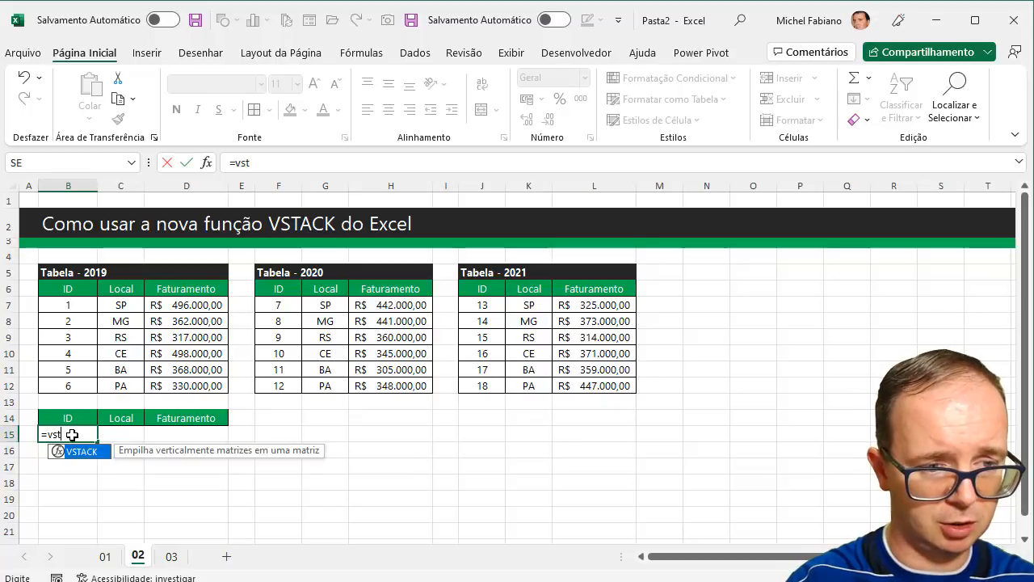
type("t")
double_click(95, 455)
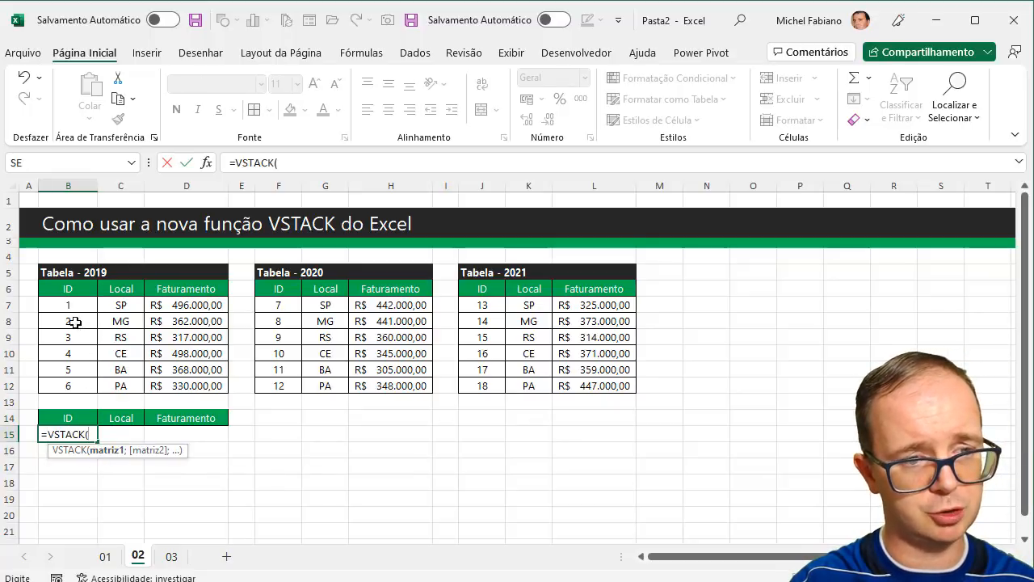
left_click_drag(74, 309, 171, 380)
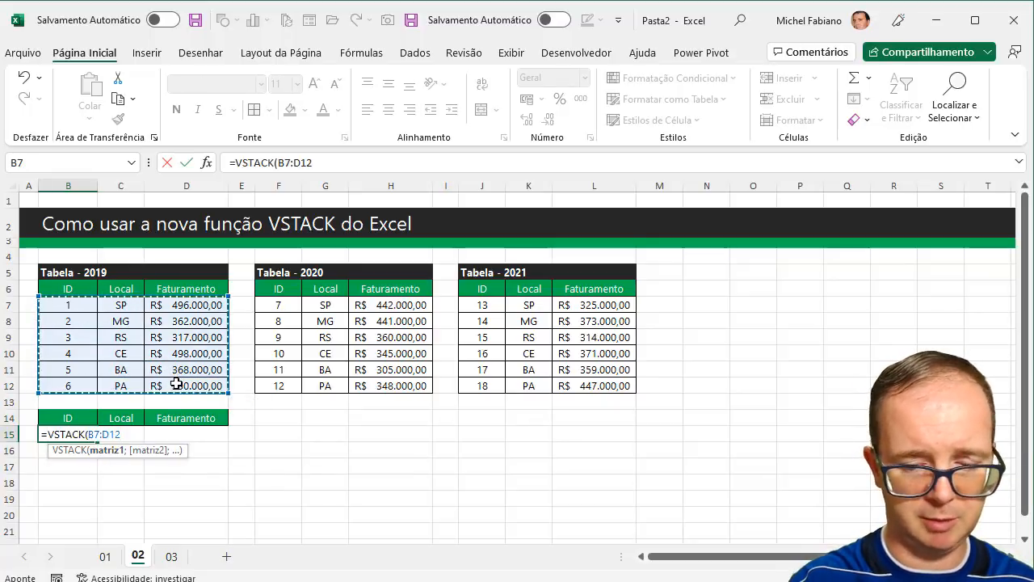
type(";")
left_click_drag(281, 304, 390, 383)
type(";")
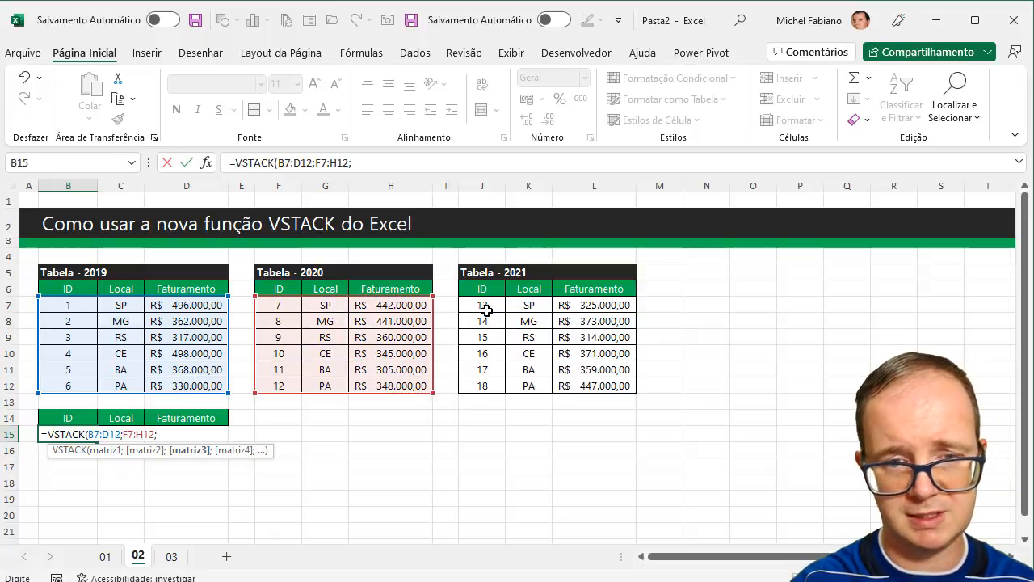
left_click_drag(486, 310, 578, 384)
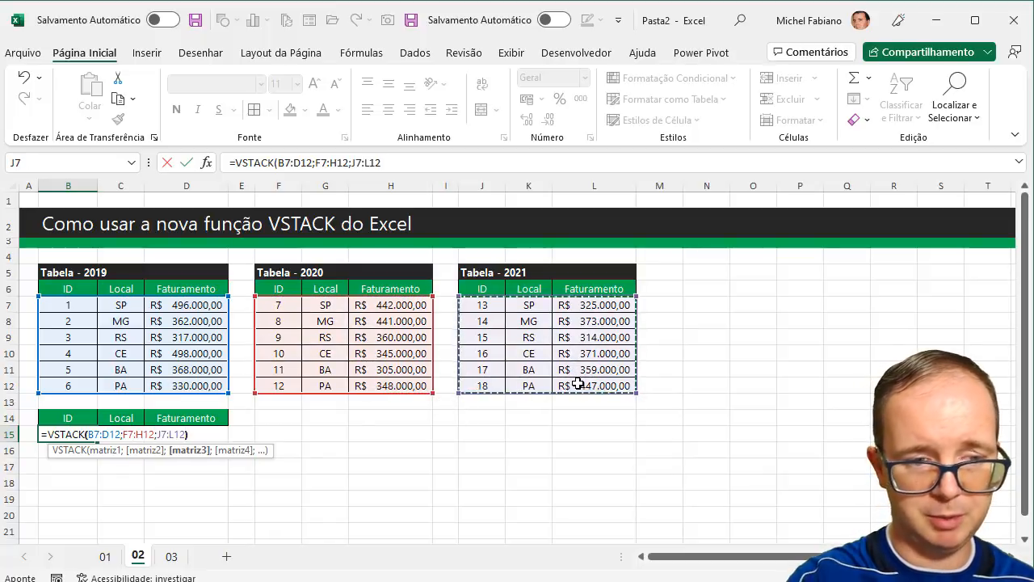
type(")")
key("Left")
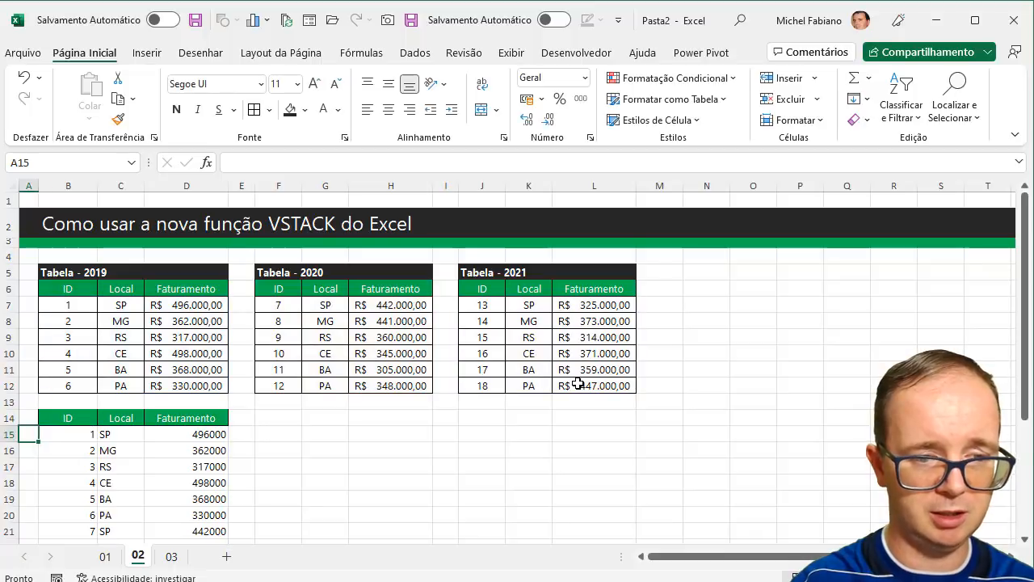
Enter the headers ID, Local and Faturamento in G14:I14 and move them to F14:H14
left_click(341, 420)
type("ID")
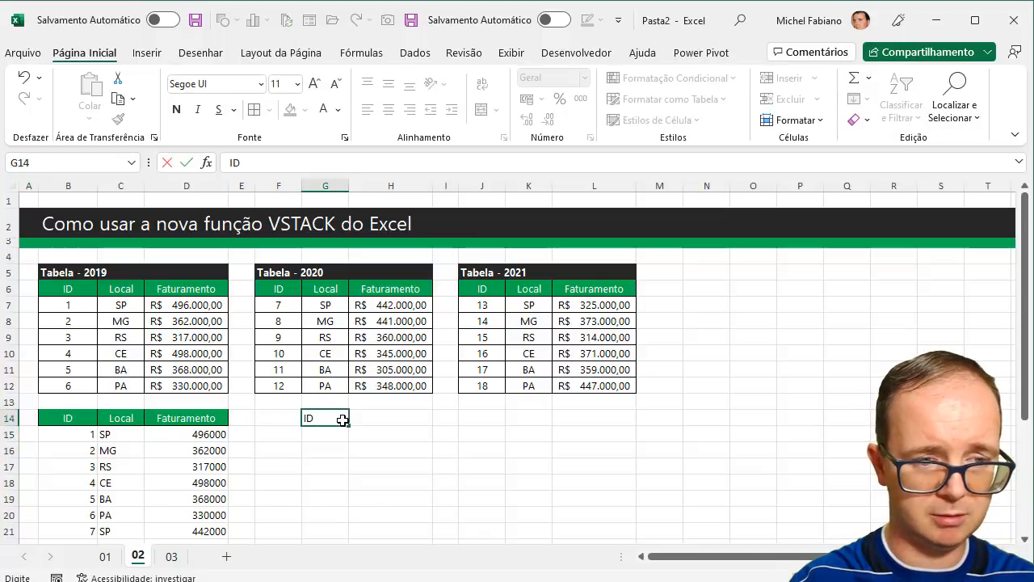
key("Tab")
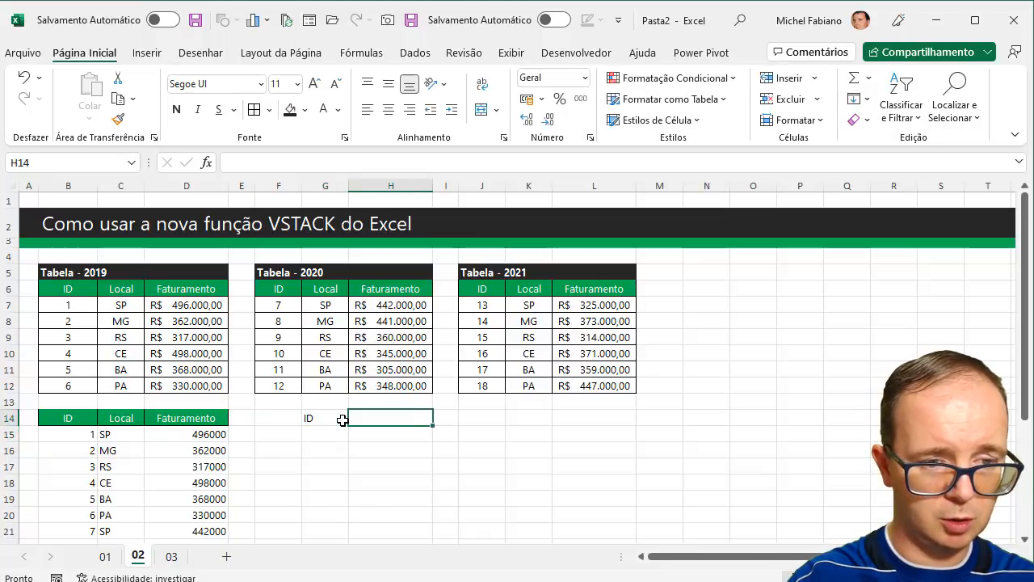
type("Local")
key("Tab")
type("F")
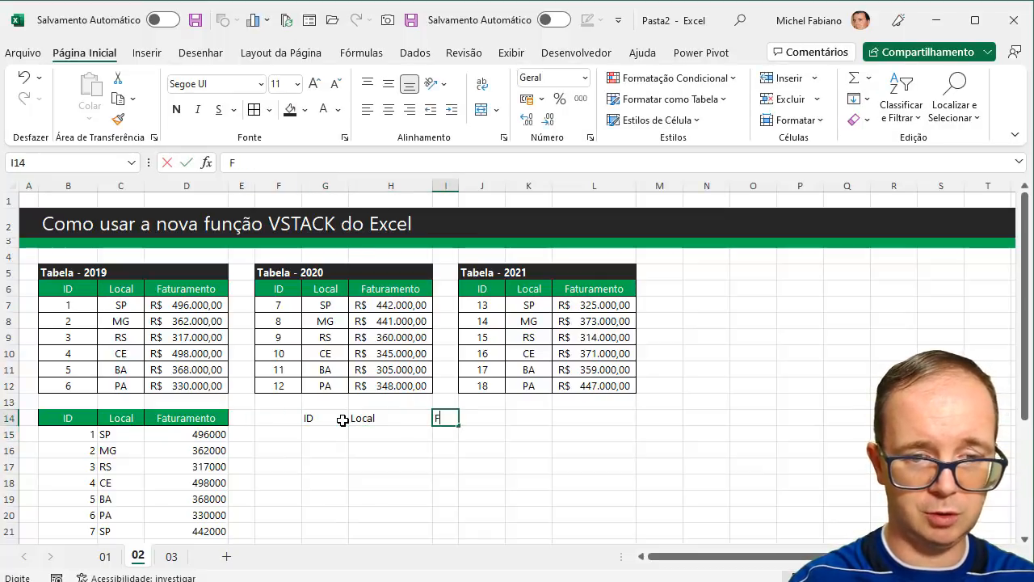
type("aturamento")
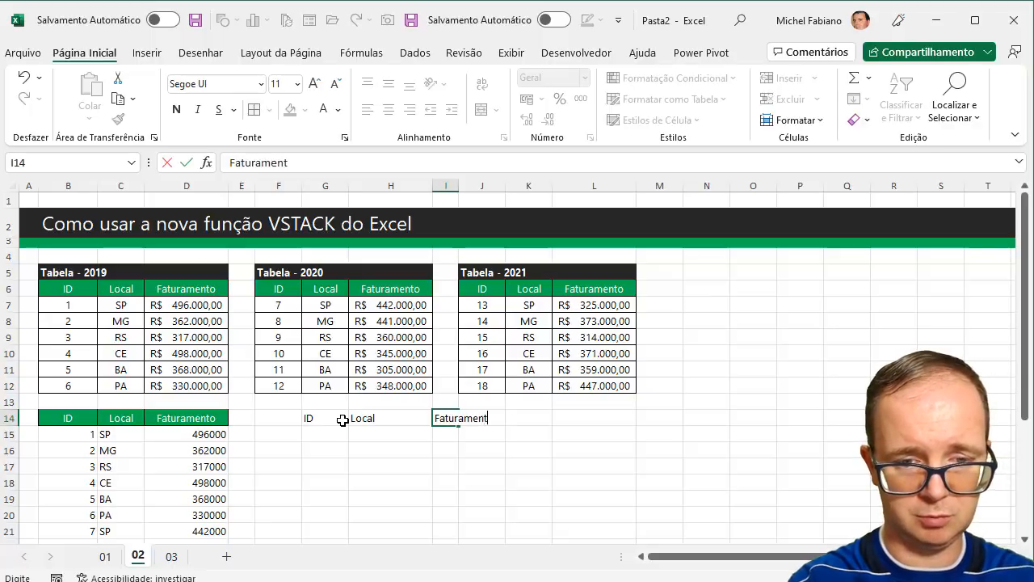
key("Return")
left_click_drag(307, 421, 442, 421)
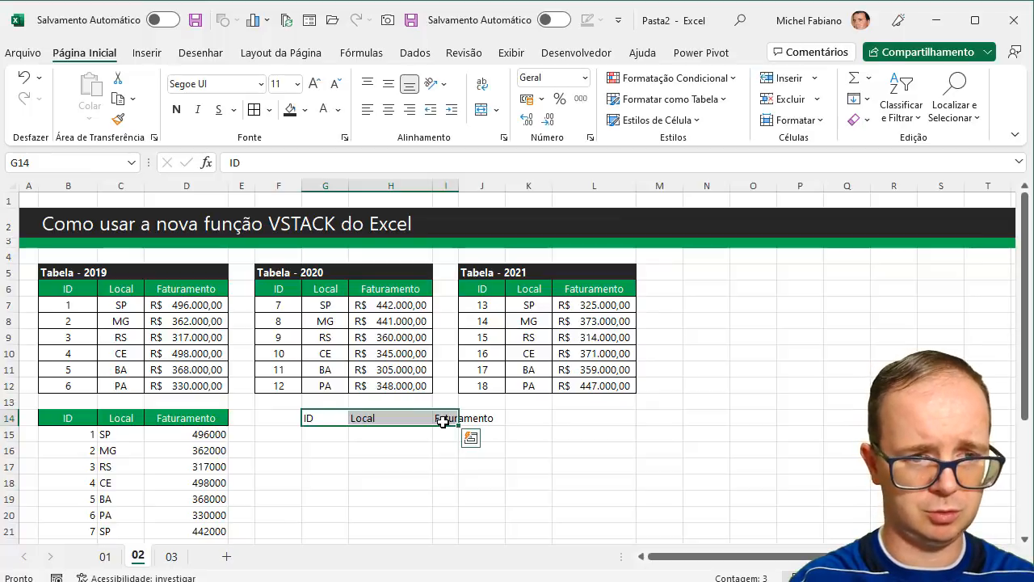
left_click_drag(308, 422, 283, 418)
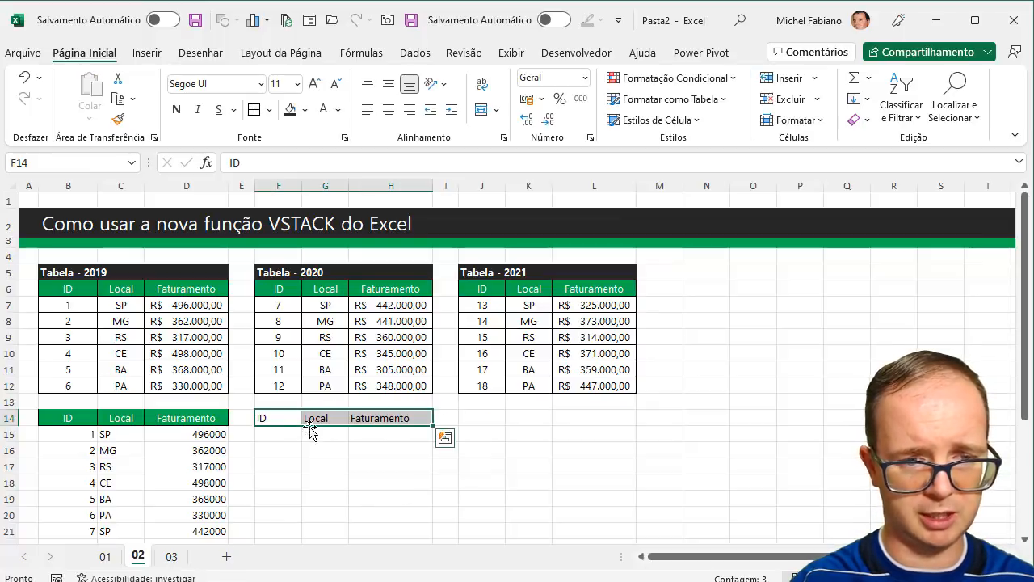
Enter 1 as the lookup ID in F15
left_click(289, 433)
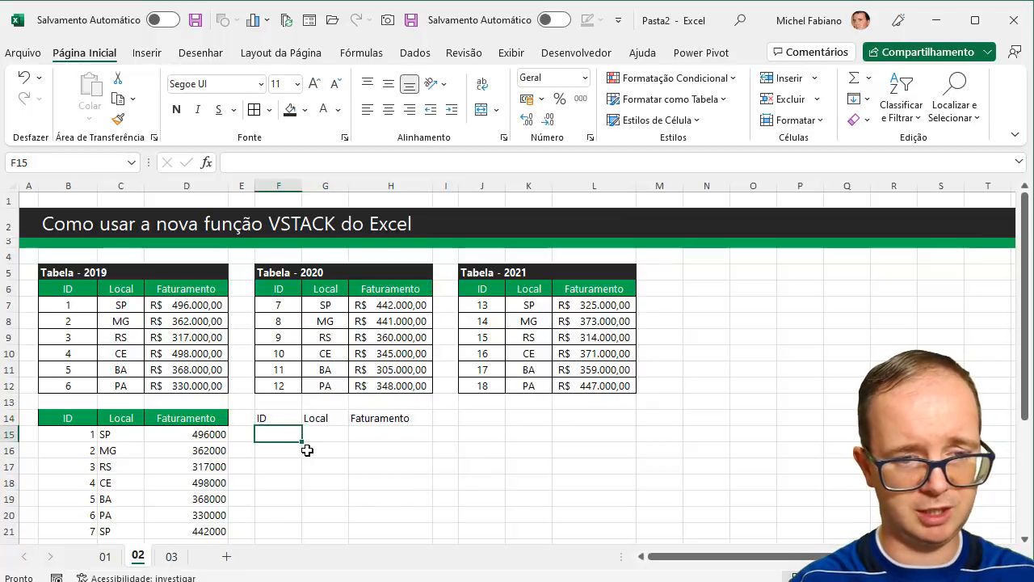
type("1")
key("Tab")
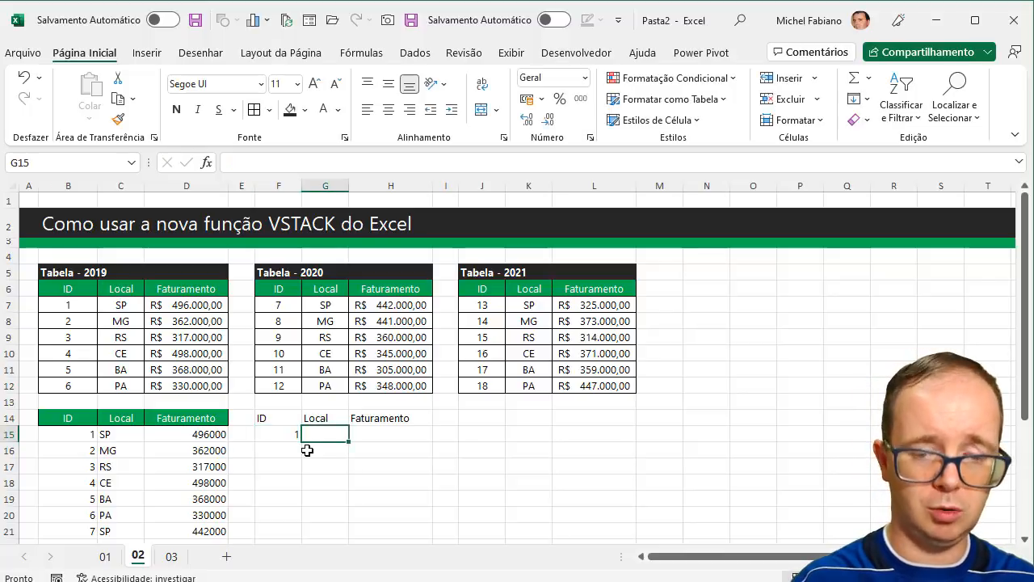
Look up the Local for the ID in G15 with =PROCV(F15;B14:D32;2;0)
type("=procv(")
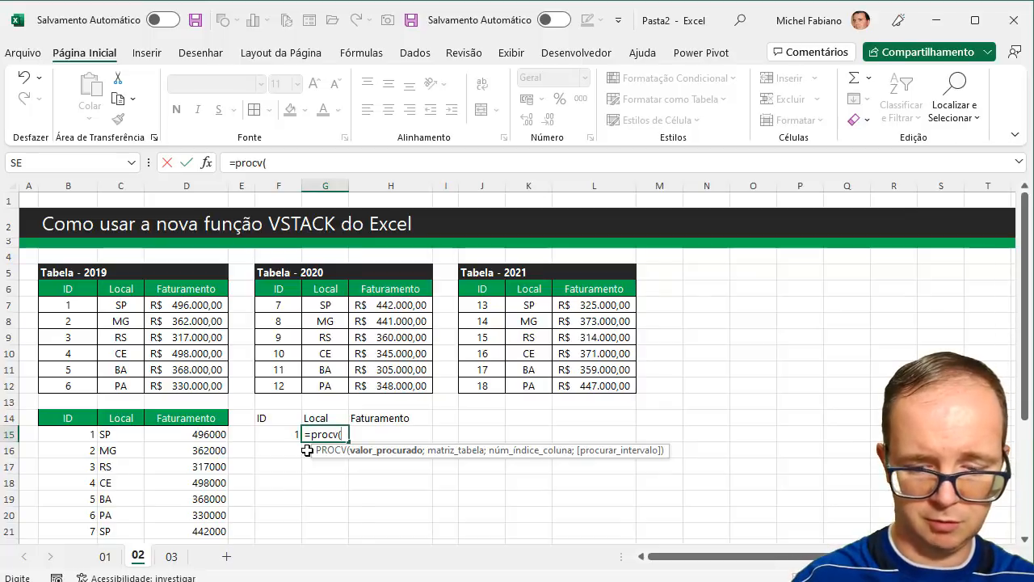
key("Left")
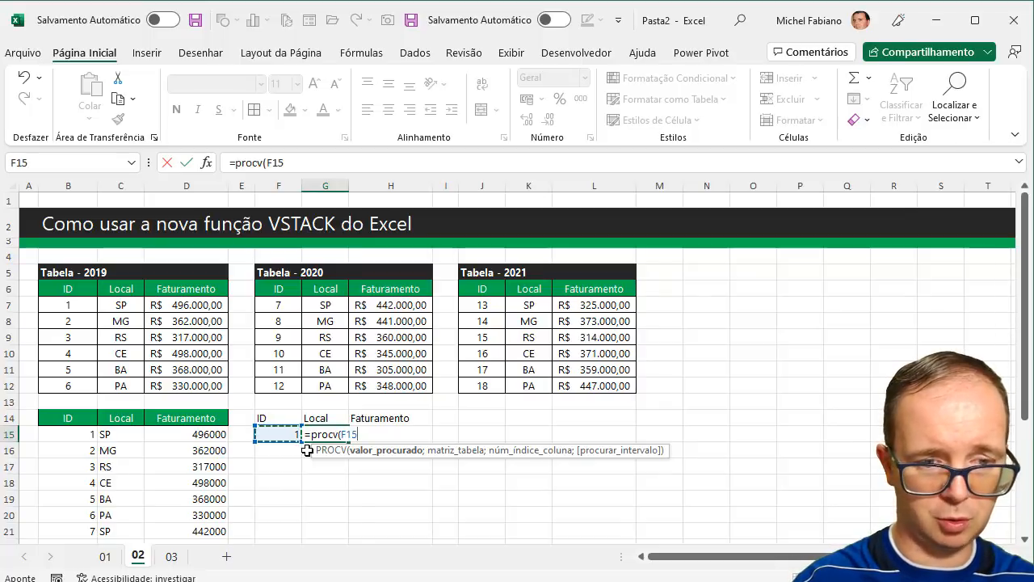
type(";")
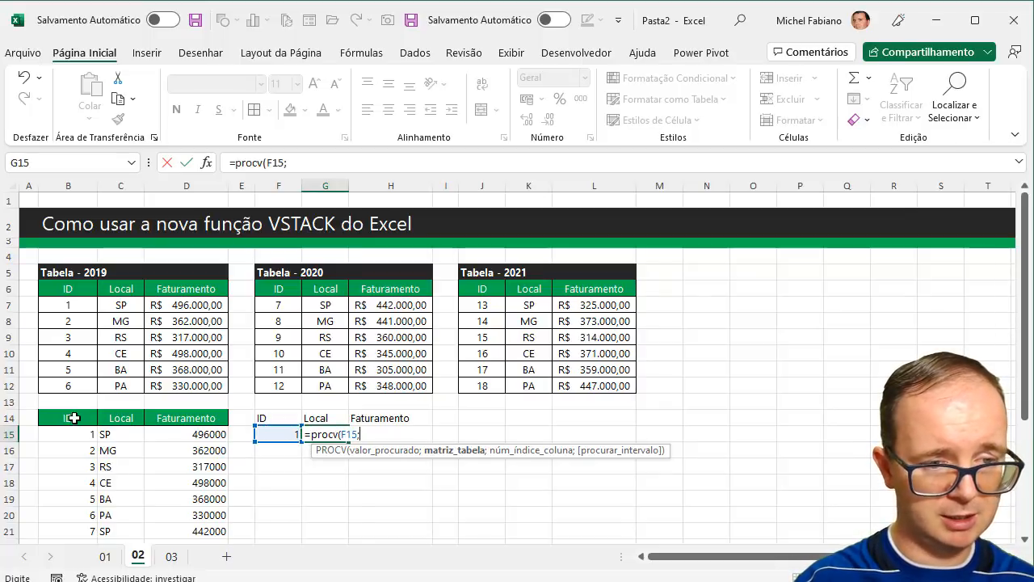
left_click_drag(72, 419, 153, 503)
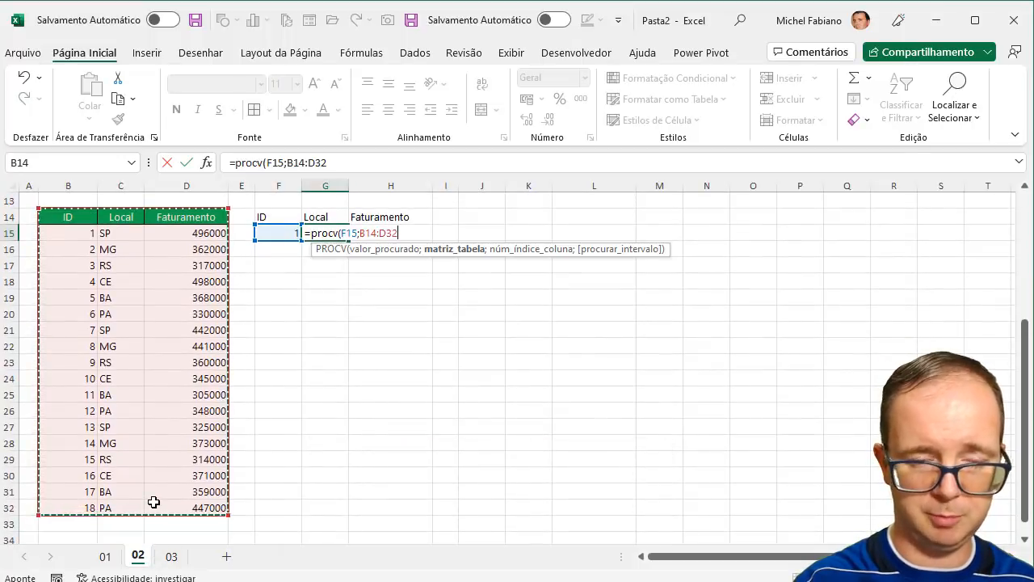
type(";2;0")
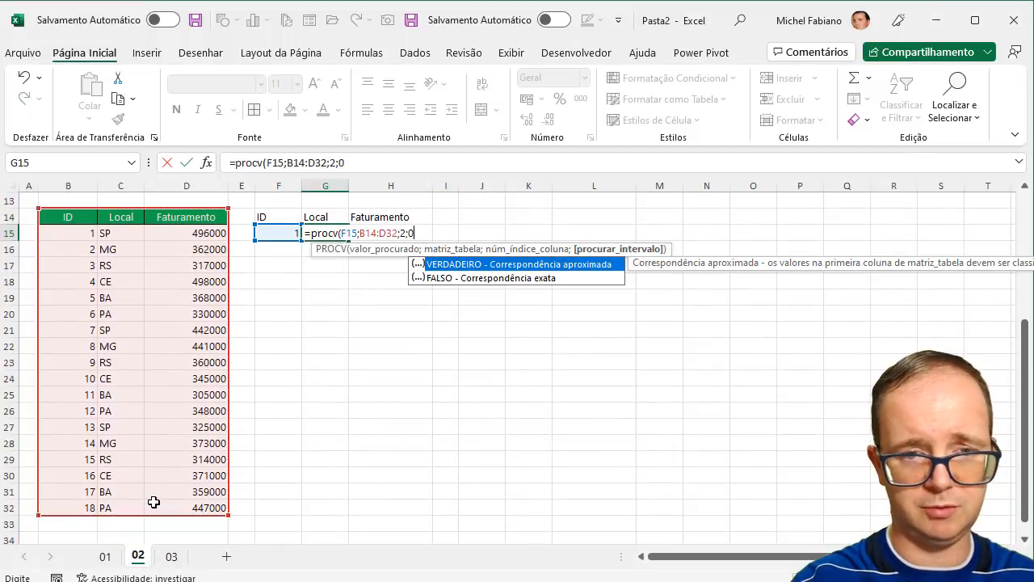
key("Return")
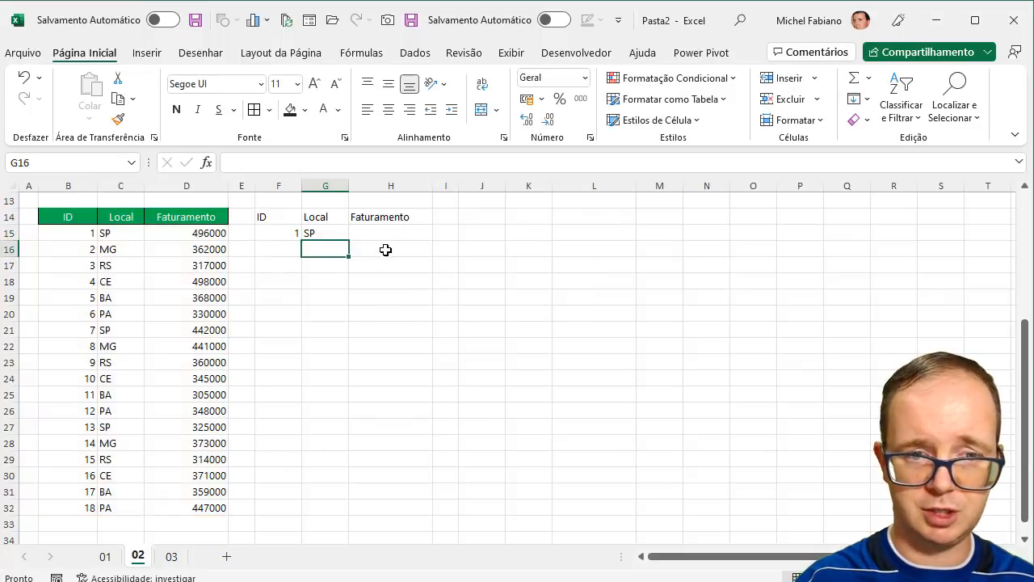
Look up the Faturamento for the ID in H15 with =PROCV(F15;B14:D32;3;0)
left_click(397, 230)
type("=")
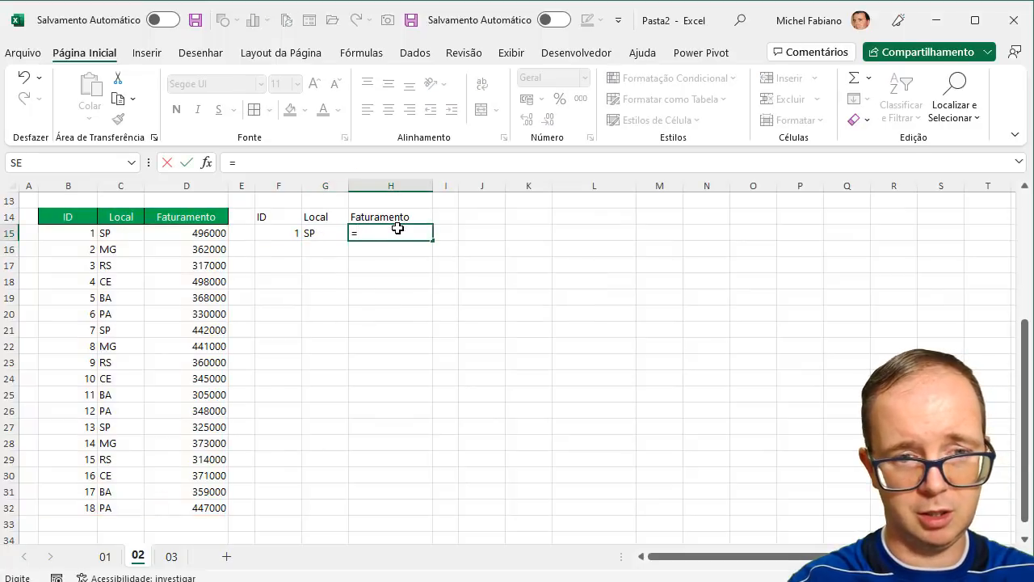
type("procv(")
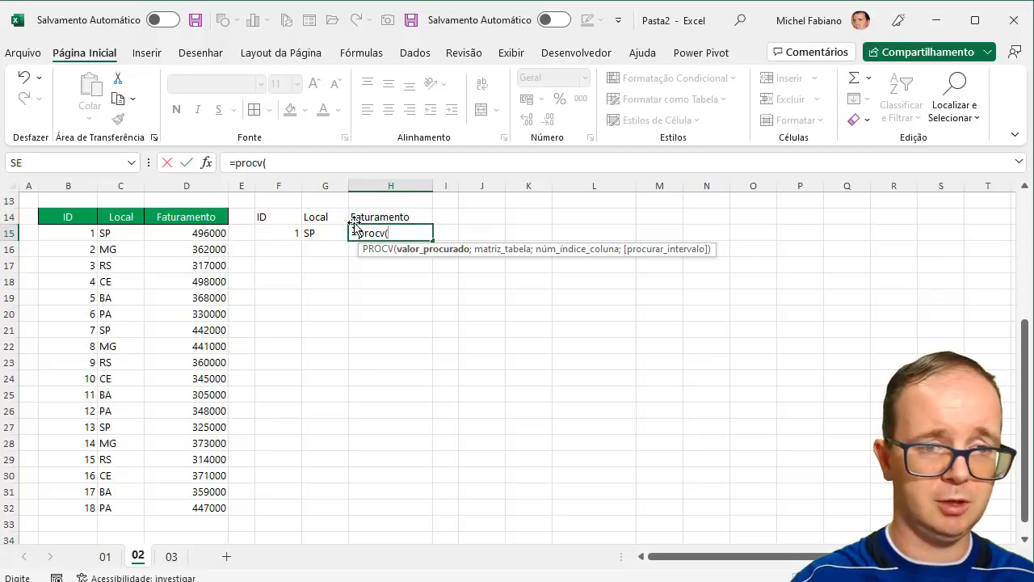
left_click(274, 230)
type(";")
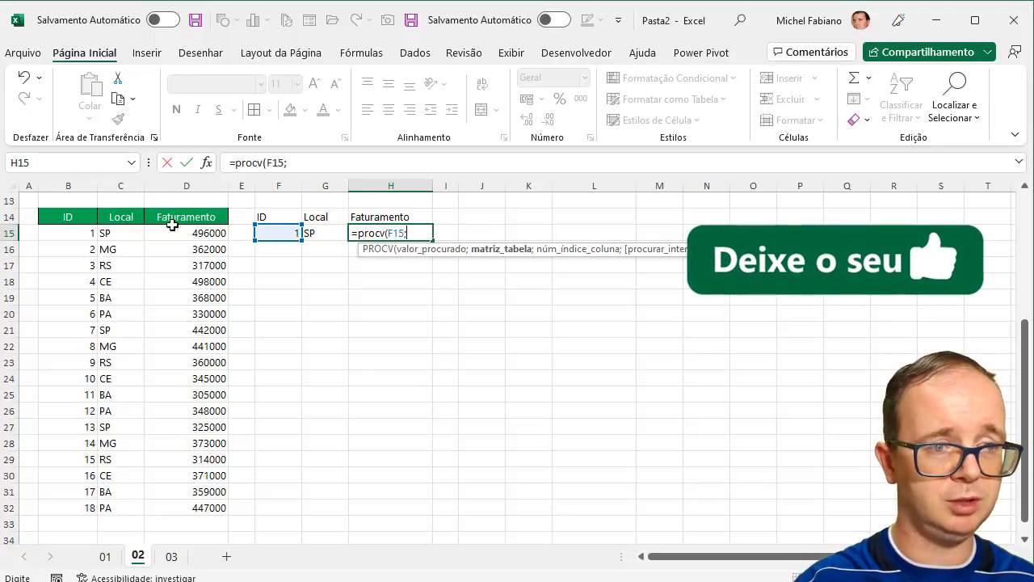
left_click_drag(48, 217, 212, 505)
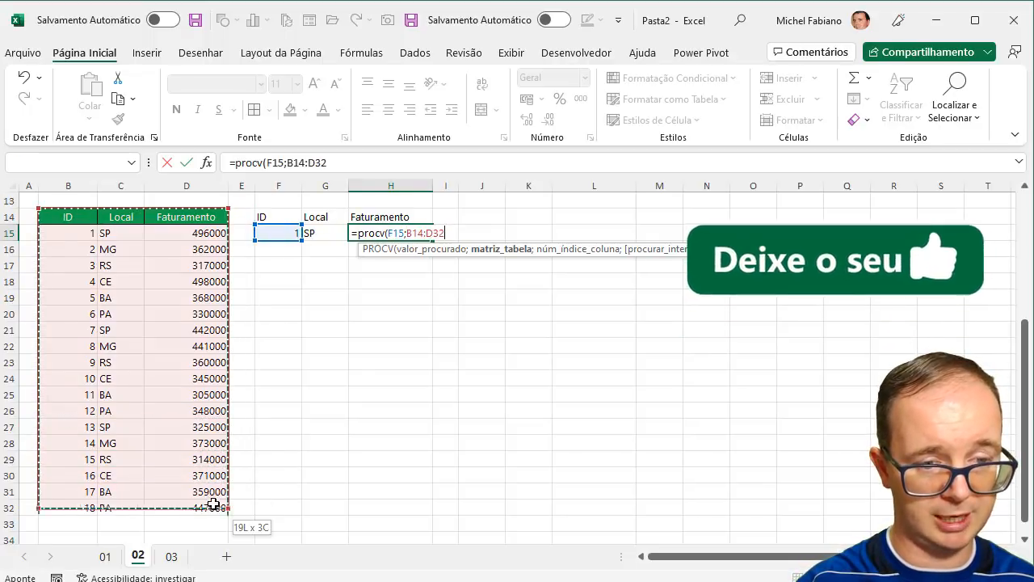
type(";3;")
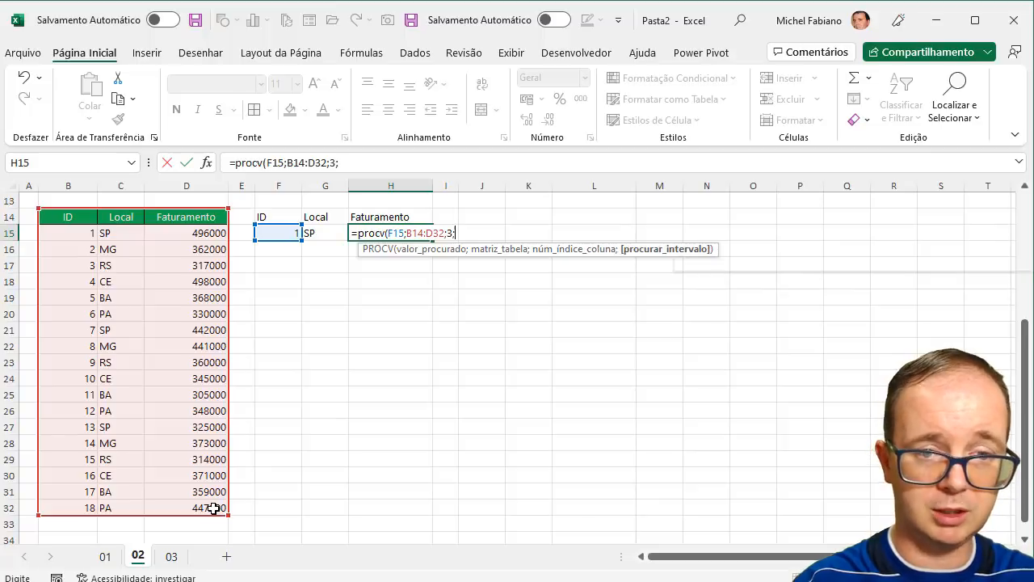
type("0)")
key("Return")
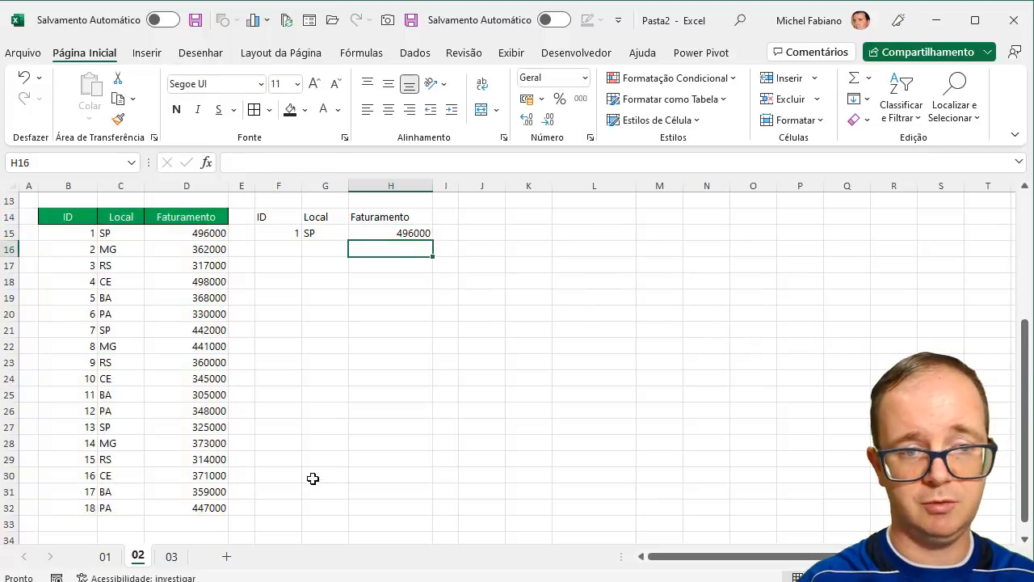
Change the lookup ID in F15 to 2
left_click(288, 231)
type("2")
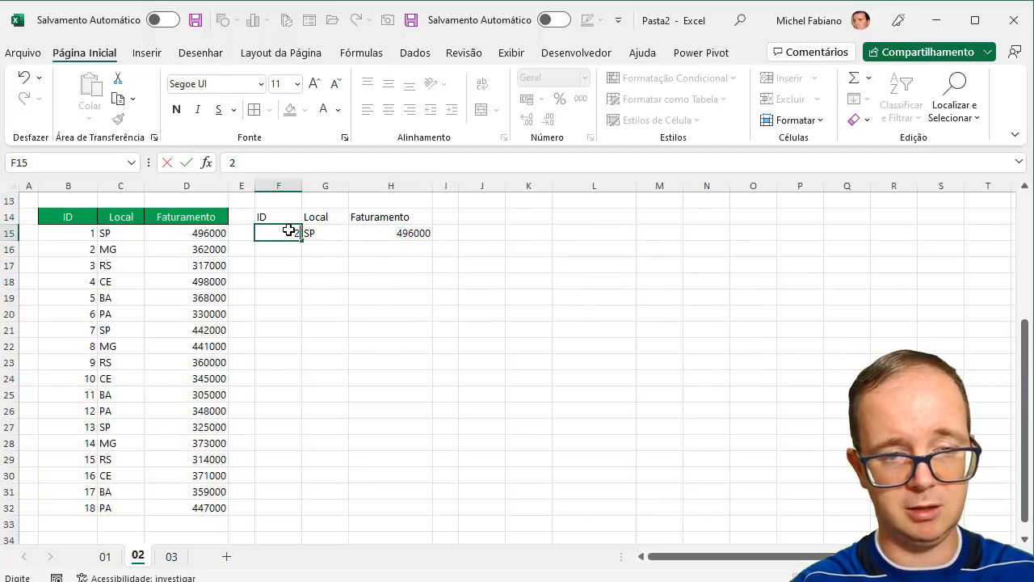
key("Return")
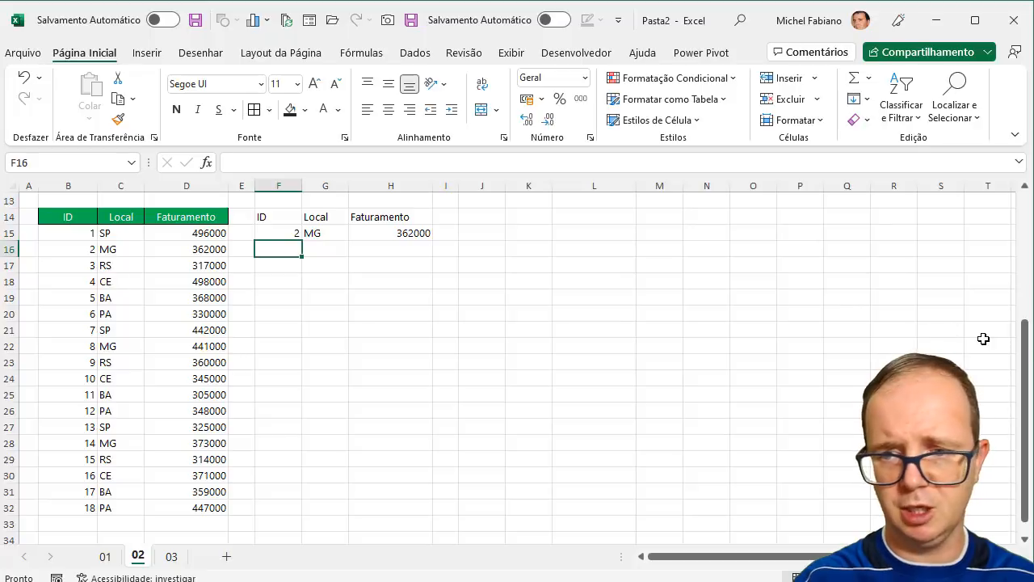
right_click(1024, 229)
right_click(1027, 207)
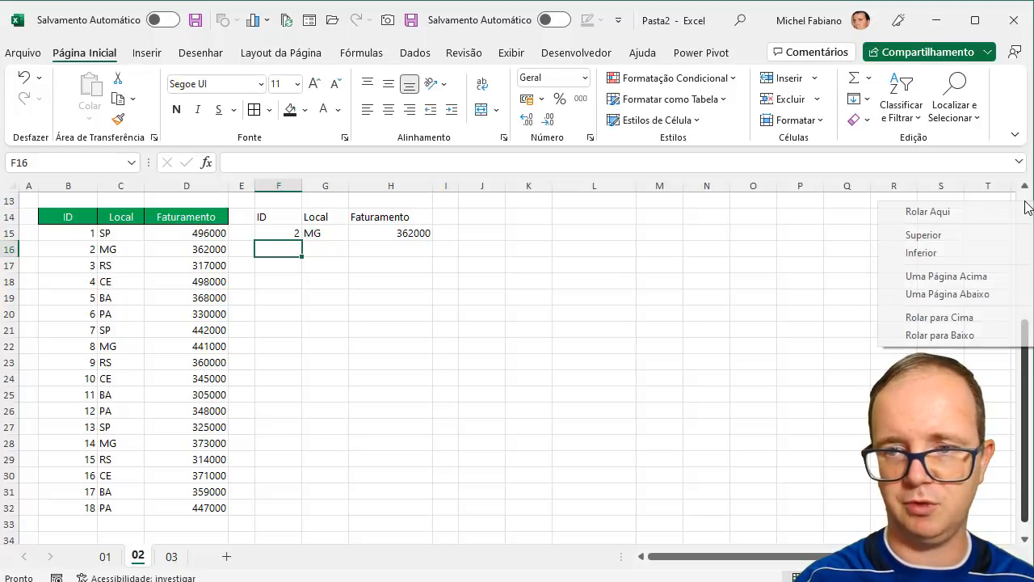
left_click(673, 282)
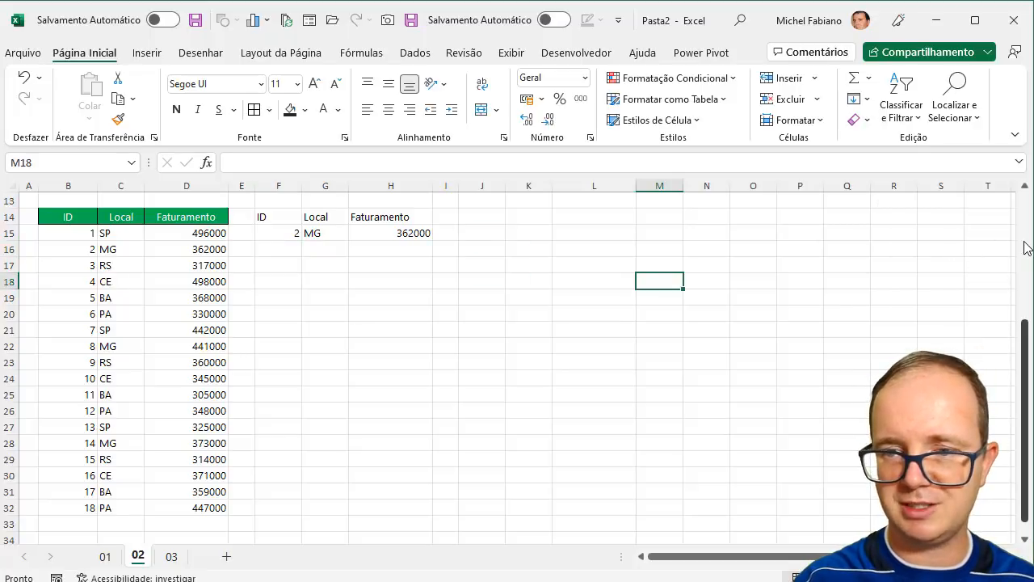
Copy the 2021 table's header row J6:L6 to N6:P6
scroll(1024, 248, "up", 4)
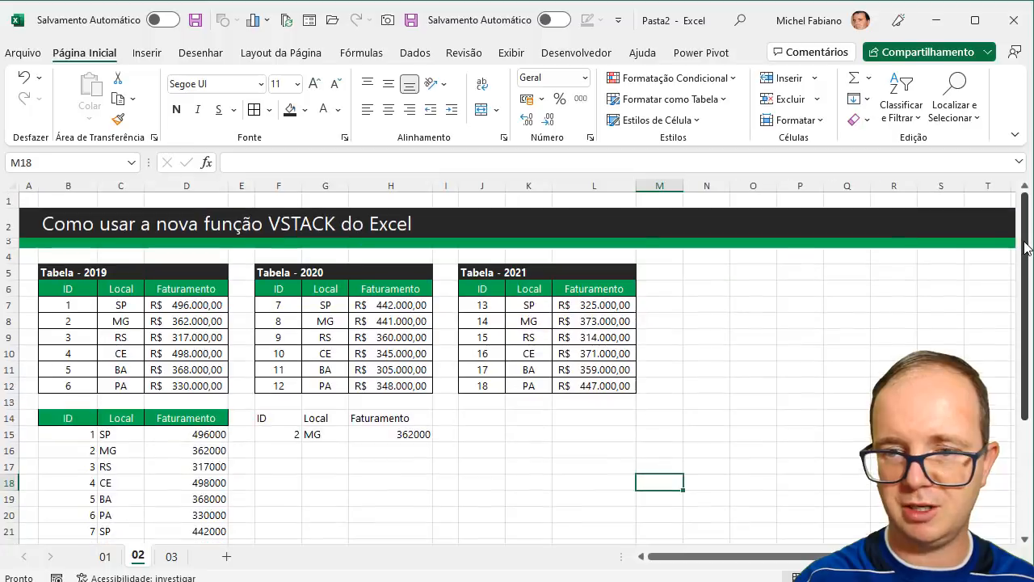
left_click_drag(490, 292, 622, 292)
key("ctrl+c")
left_click(700, 287)
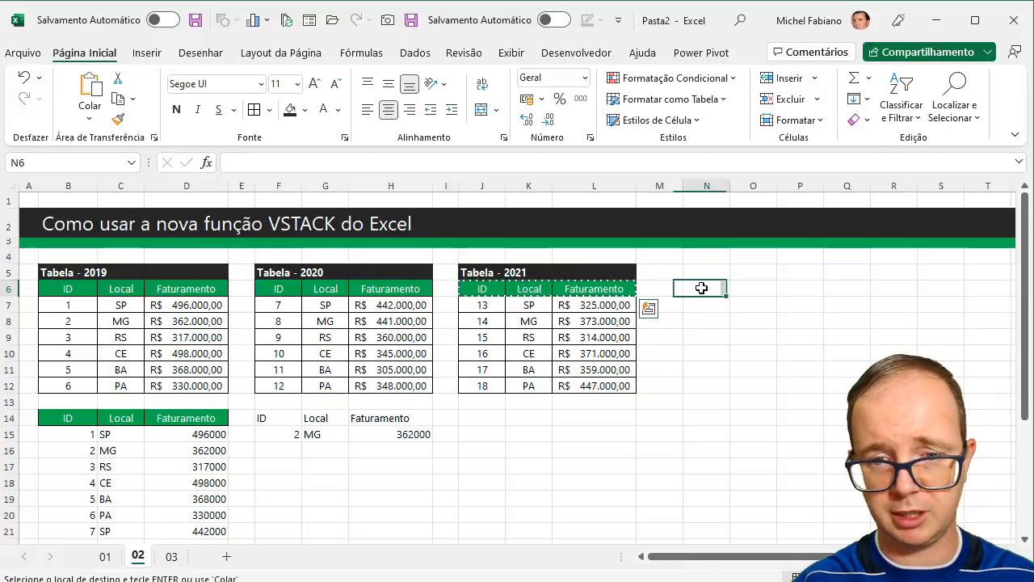
key("ctrl+v")
Resize columns N, O and P to suit the copied headers and narrow the spacer column M
double_click(821, 189)
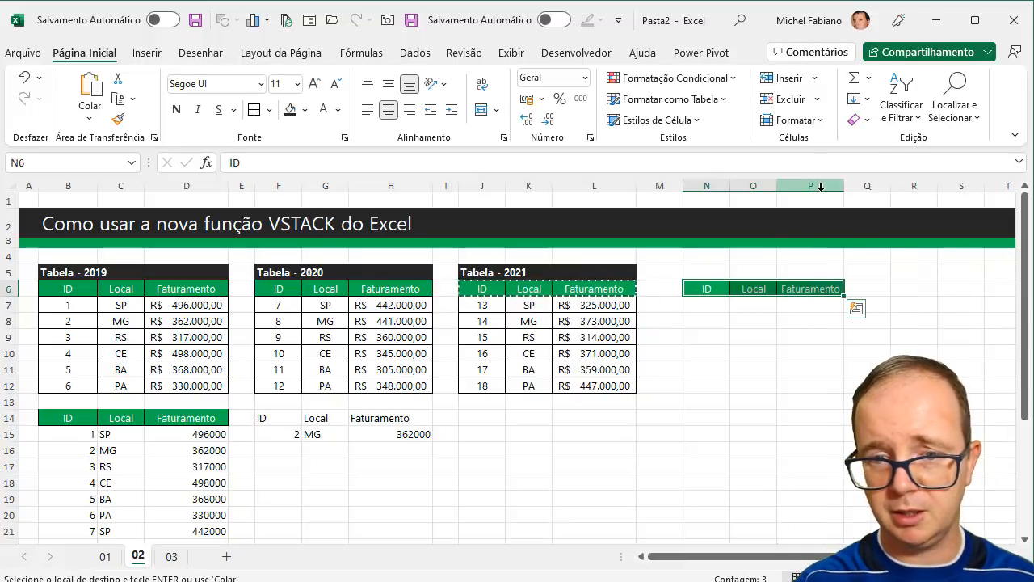
left_click_drag(731, 187, 830, 186)
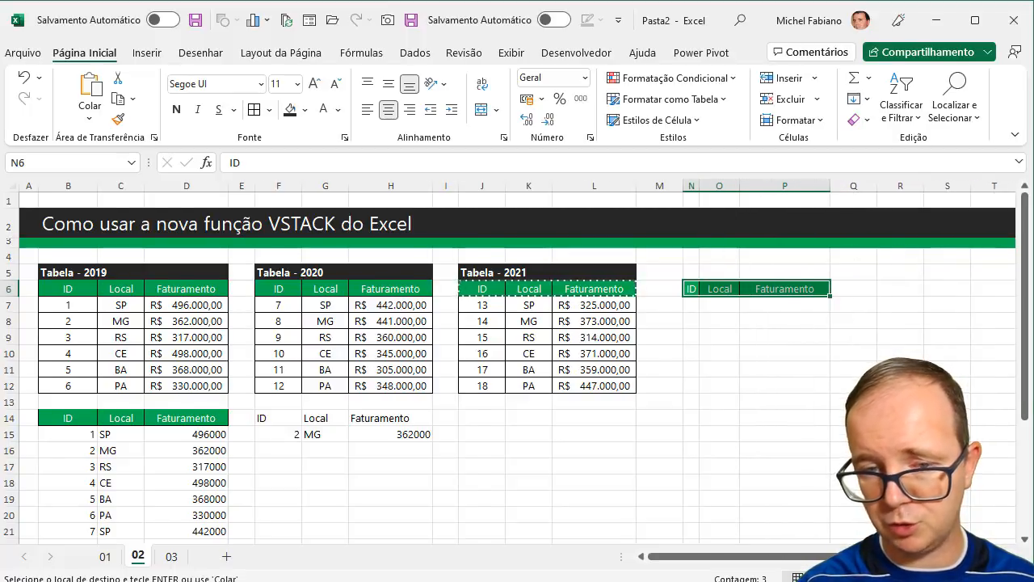
scroll(517, 363, "up", 2)
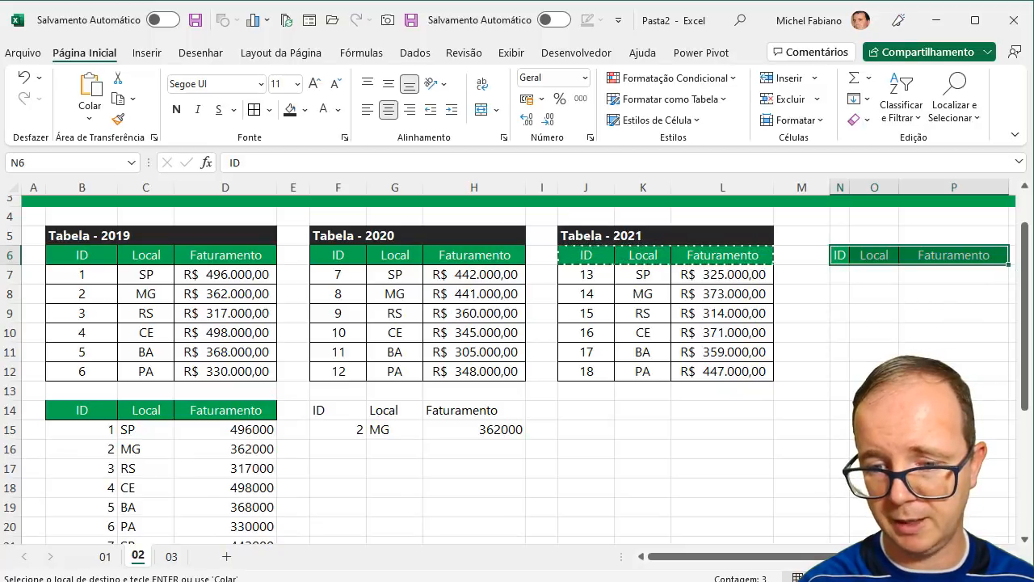
scroll(760, 249, "down", 1)
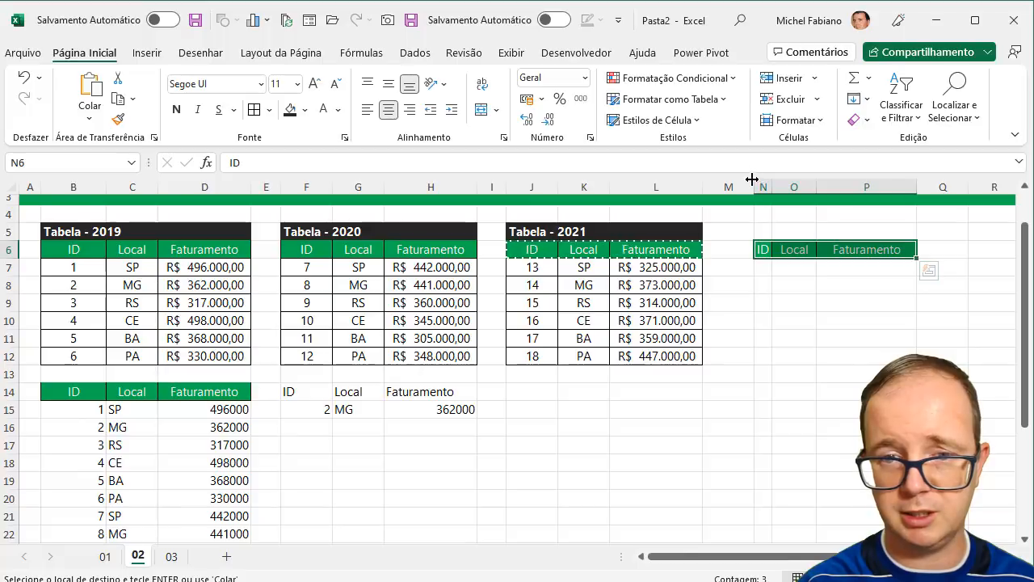
mouse_move(755, 187)
left_mouse_down()
mouse_move(714, 187)
mouse_move(740, 187)
left_mouse_up()
Enter 1 as the lookup ID in N7
left_click(729, 266)
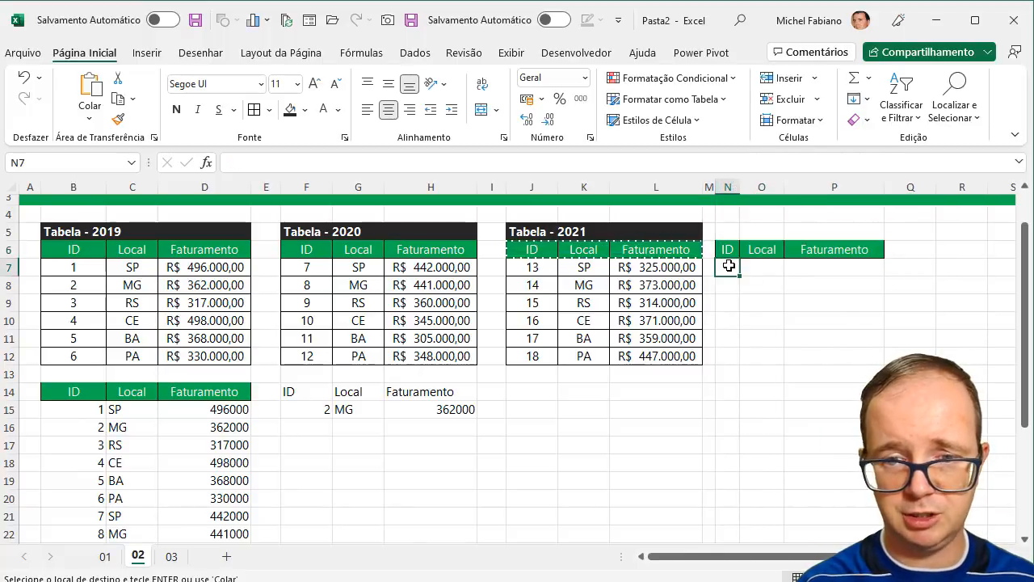
type("1")
left_click(764, 273)
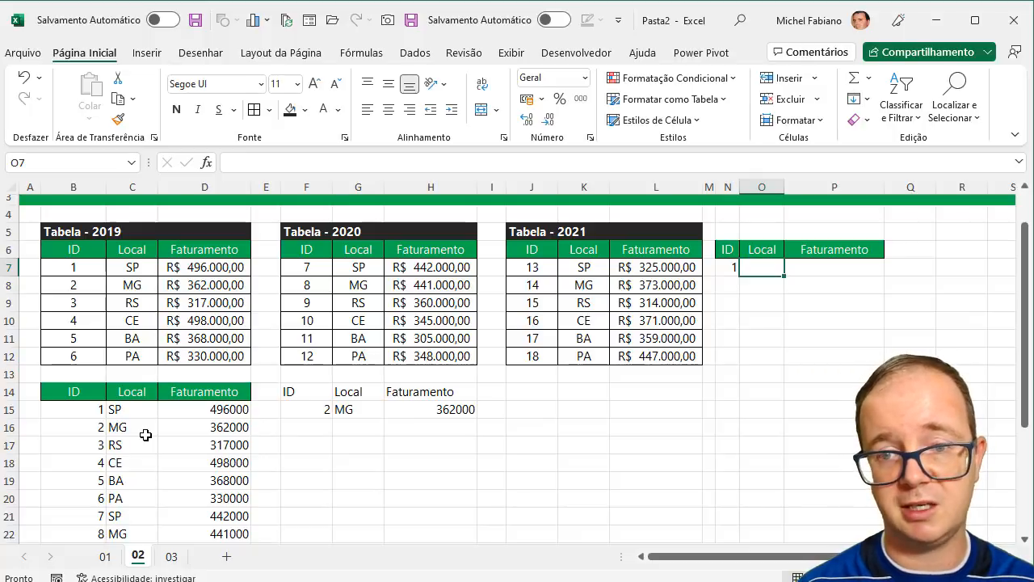
Look up the Local in O7 directly from the three yearly tables with =PROCV(N7;VSTACK(B7:D12;F7:H12;J7:L12);2;0)
type("=procv(")
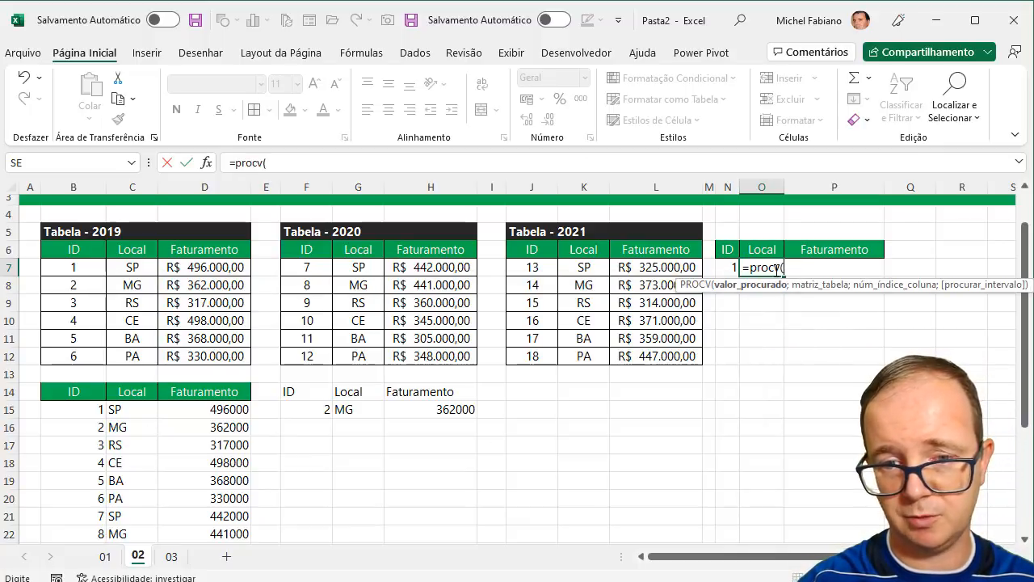
left_click(724, 264)
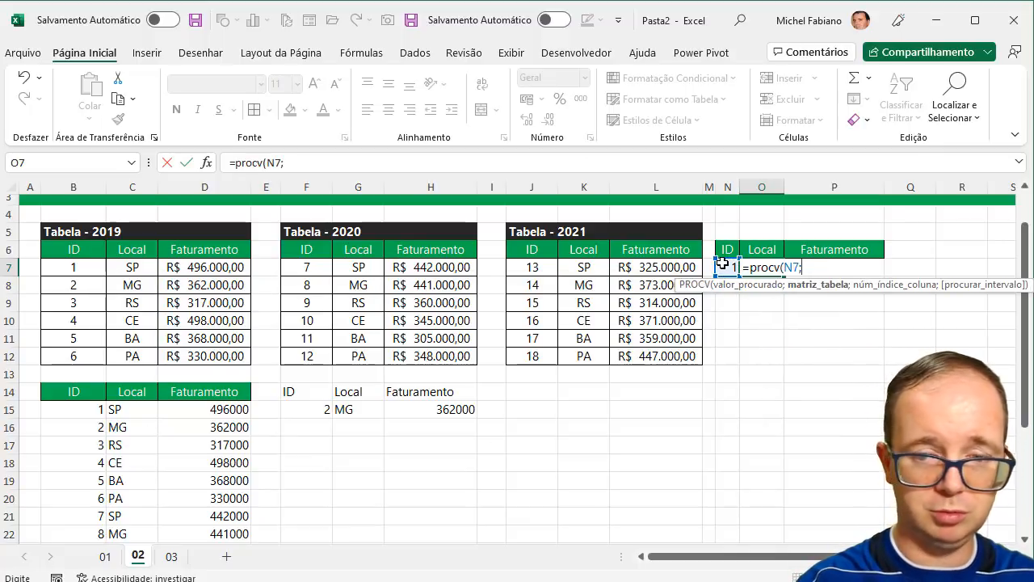
type(";vstakc")
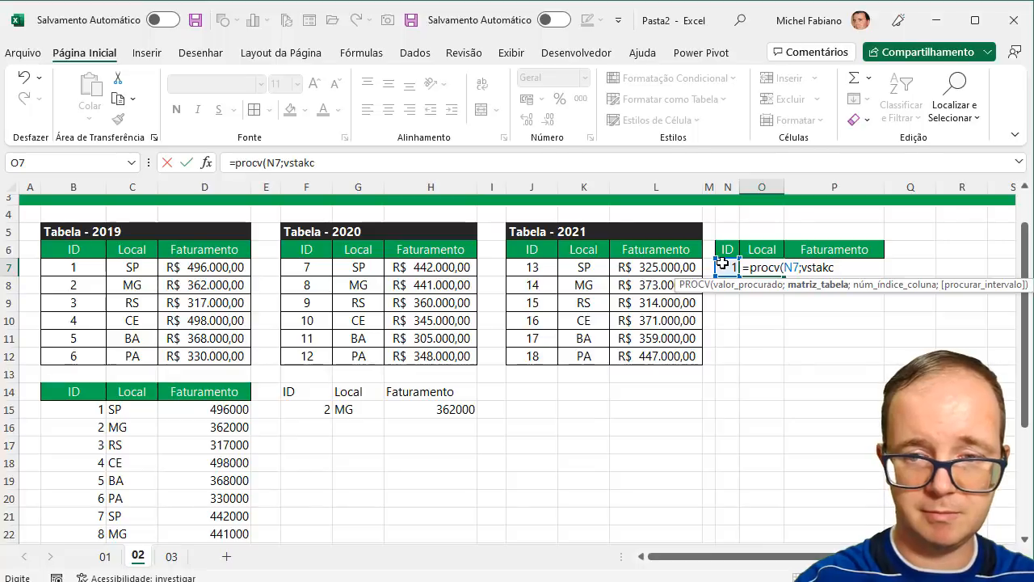
key("BackSpace")
key("BackSpace")
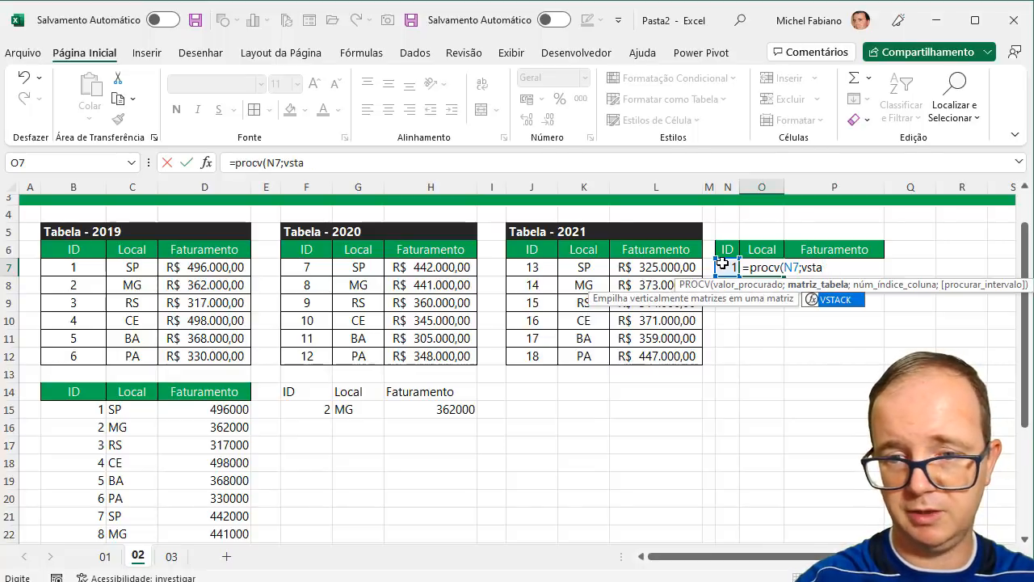
double_click(851, 300)
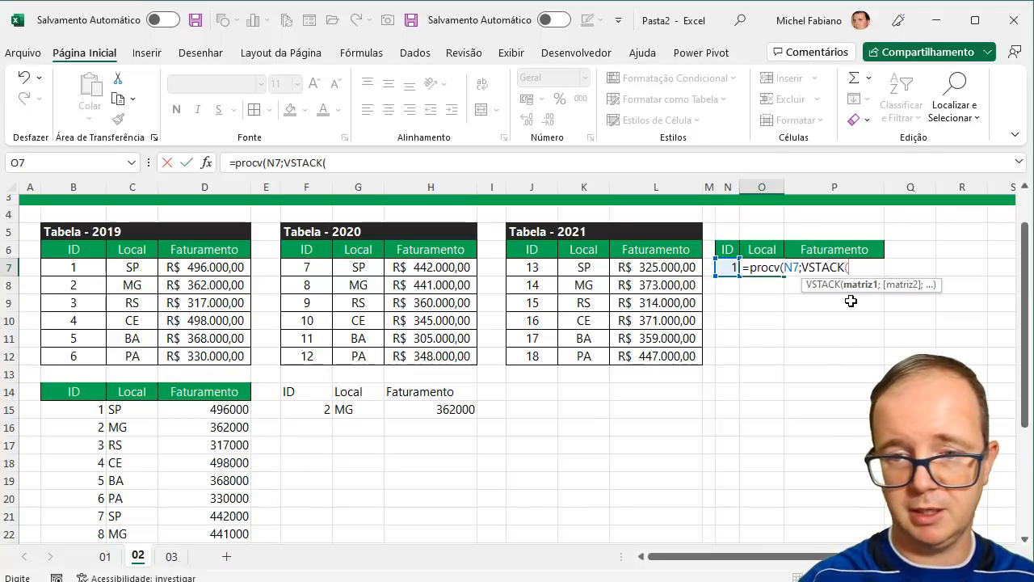
left_click_drag(75, 268, 203, 358)
type(";")
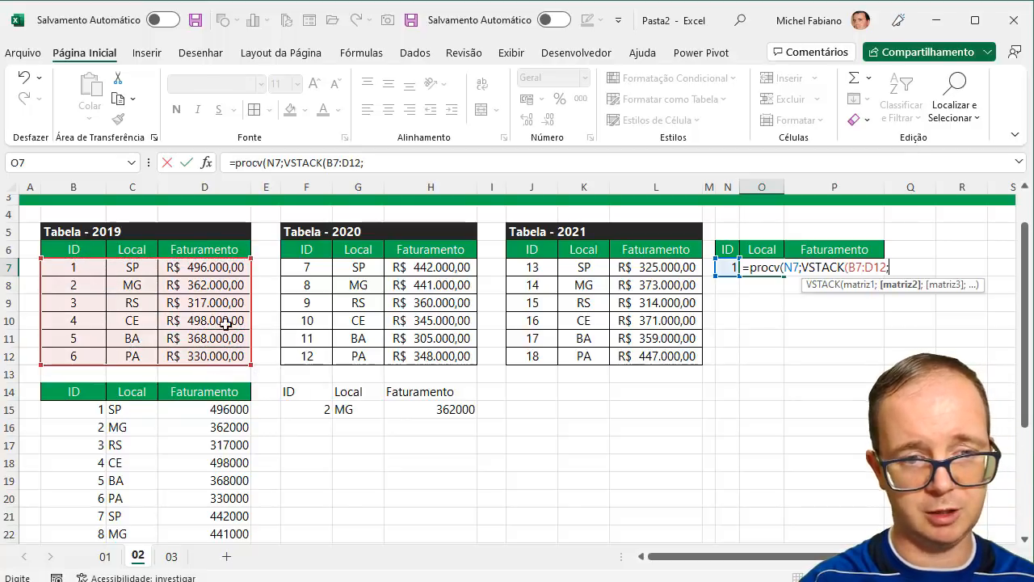
left_click_drag(307, 265, 415, 347)
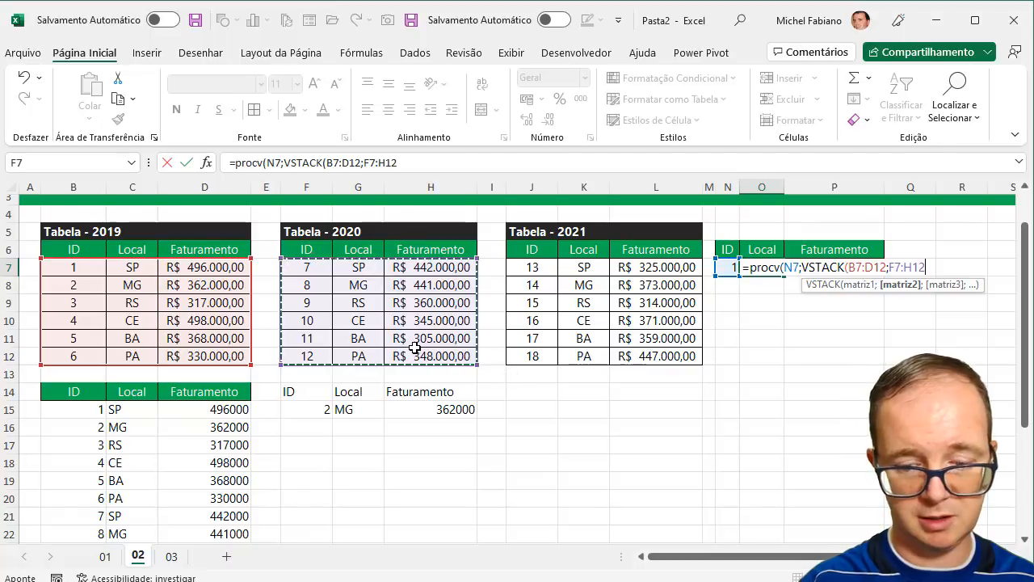
type(";")
left_click_drag(527, 269, 647, 361)
type(")")
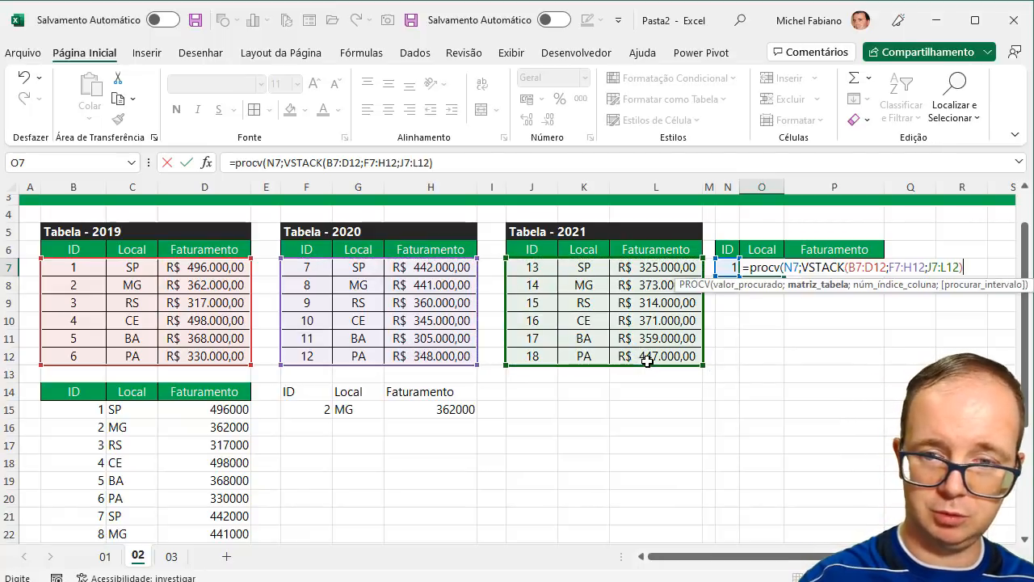
type(";")
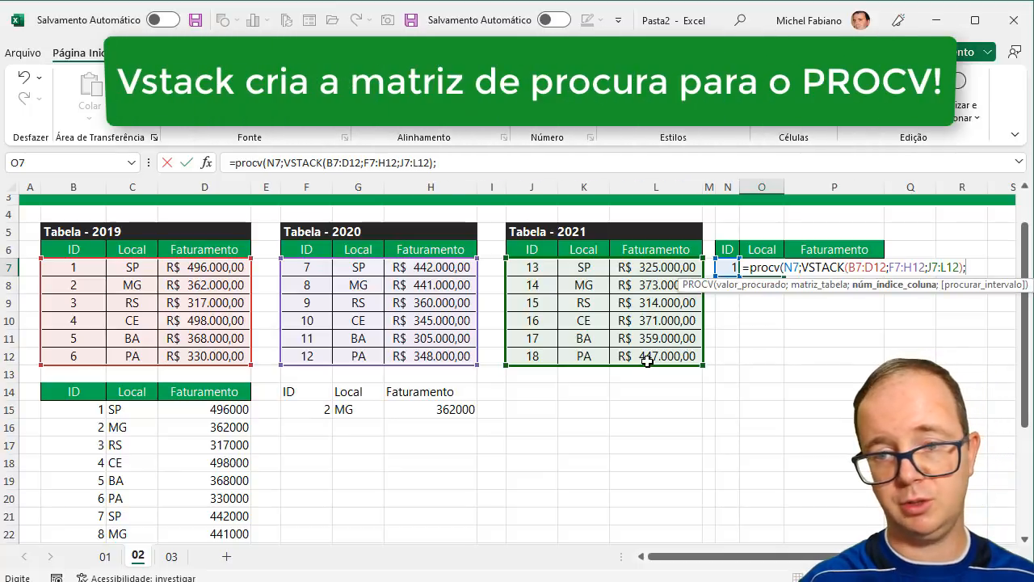
type("2")
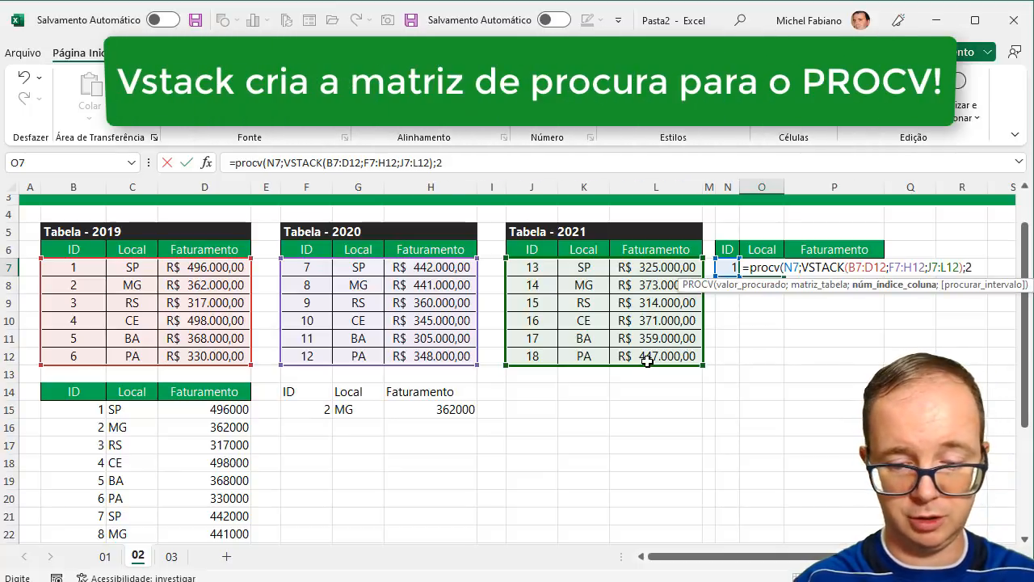
type(";0)")
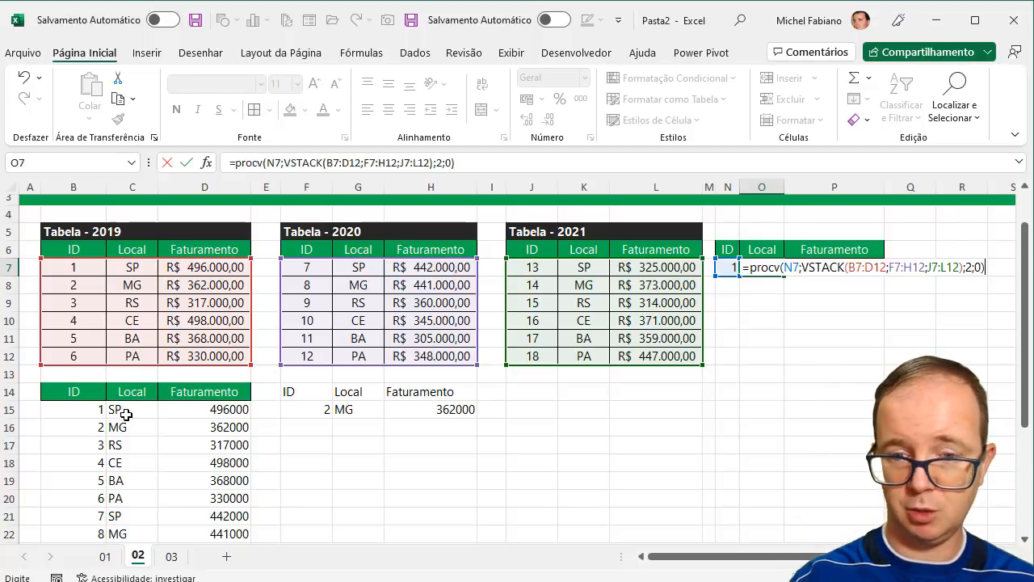
key("Return")
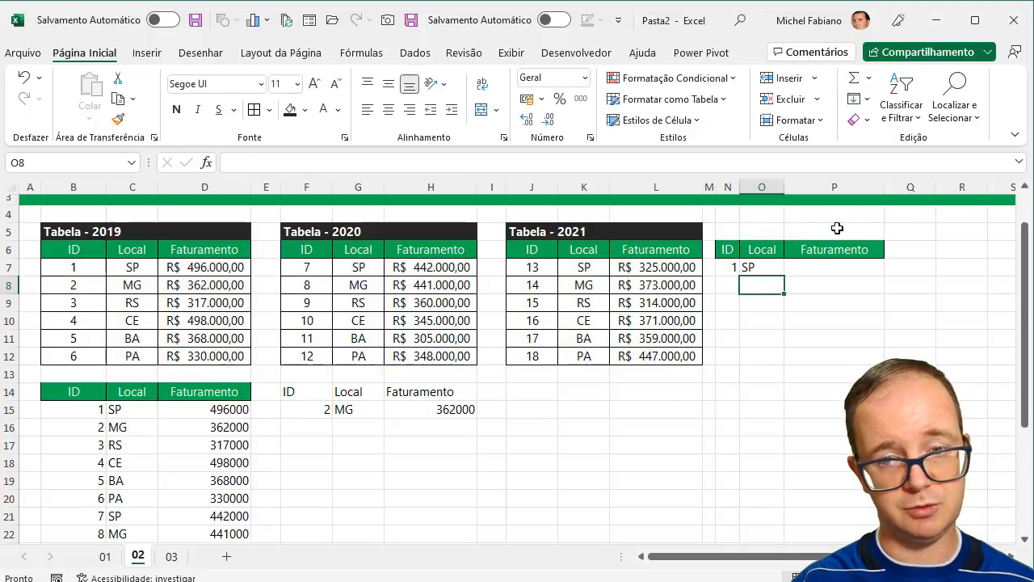
Look up the Faturamento in P7 directly from the three yearly tables with =PROCV(N7;VSTACK(B7:D12;F7:H12;J7:L12);3;0)
right_click(801, 265)
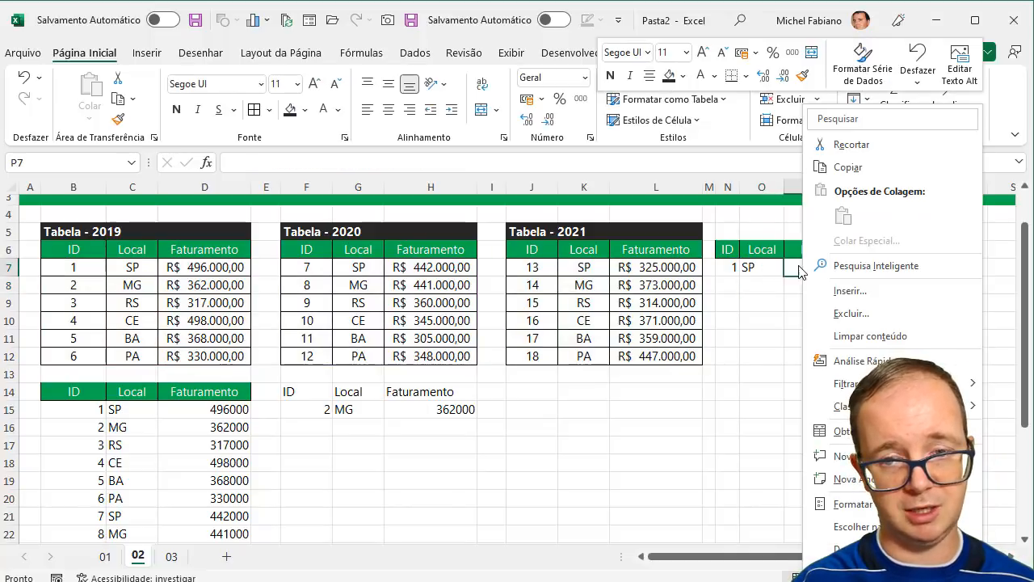
key("Escape")
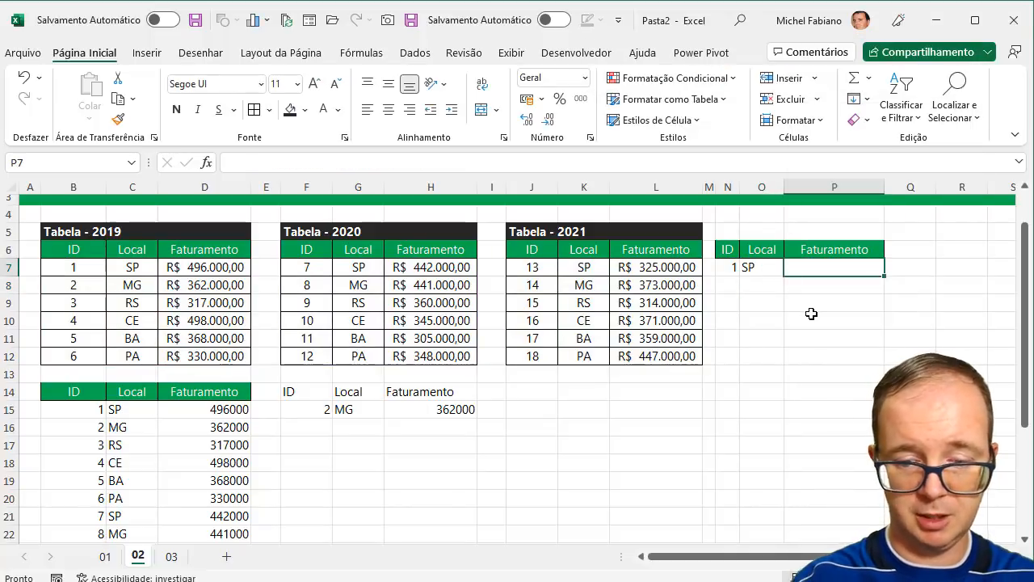
type("=procv(")
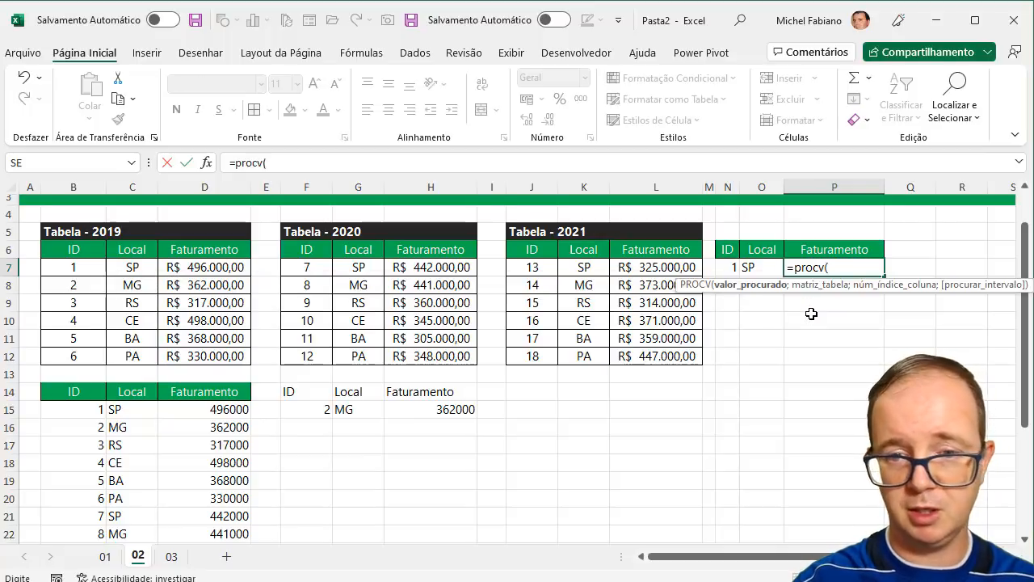
left_click(732, 266)
type(";")
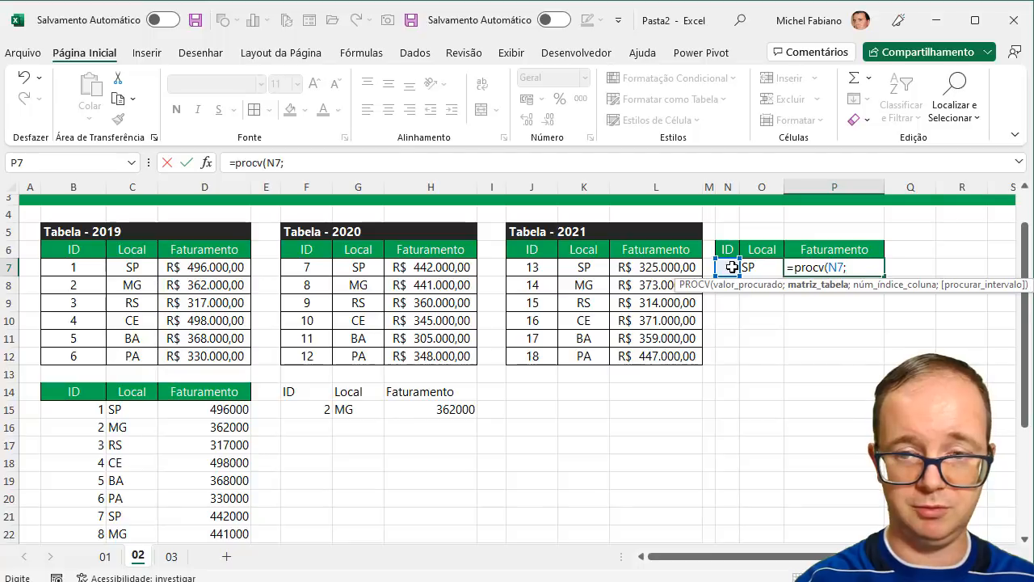
type("vstakc")
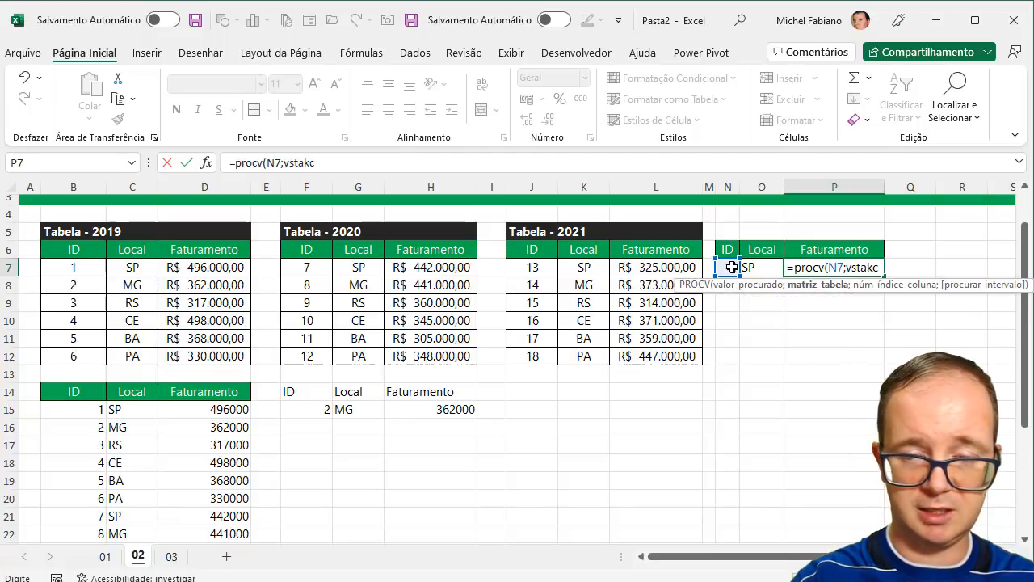
key("BackSpace")
key("BackSpace")
type("ck(")
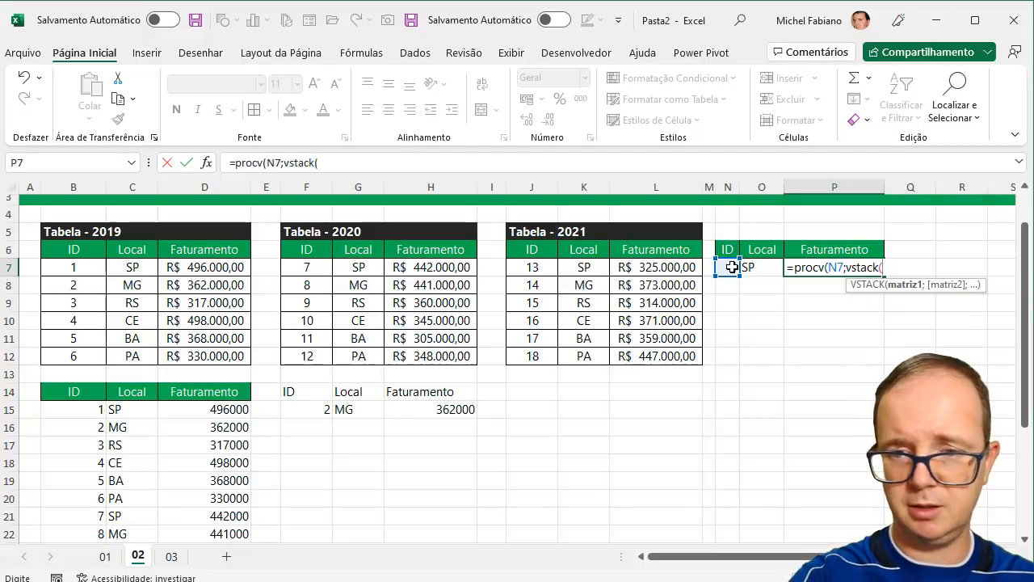
left_click_drag(74, 272, 191, 353)
type(";")
left_click_drag(306, 265, 477, 357)
type(";")
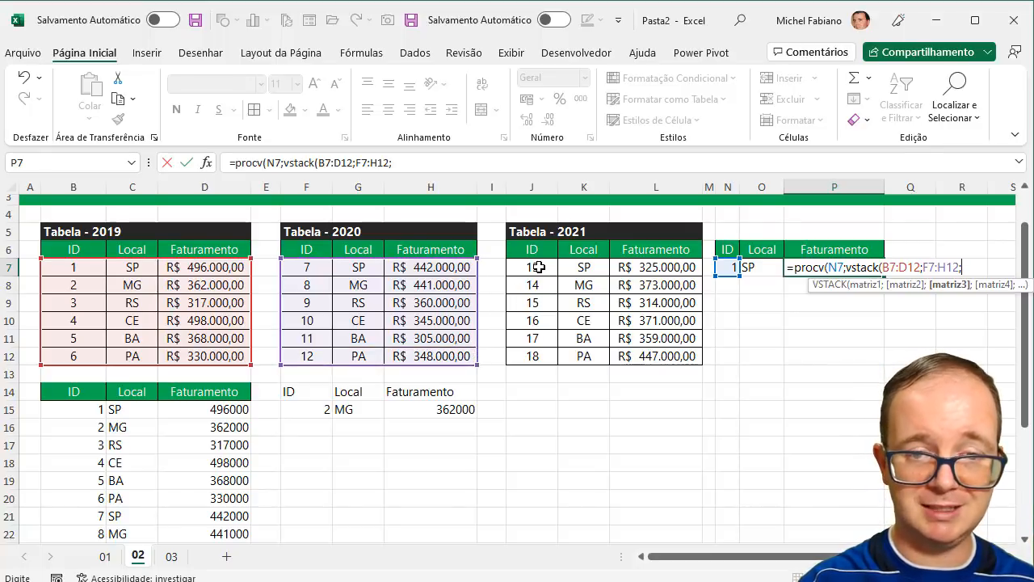
left_click_drag(539, 266, 642, 356)
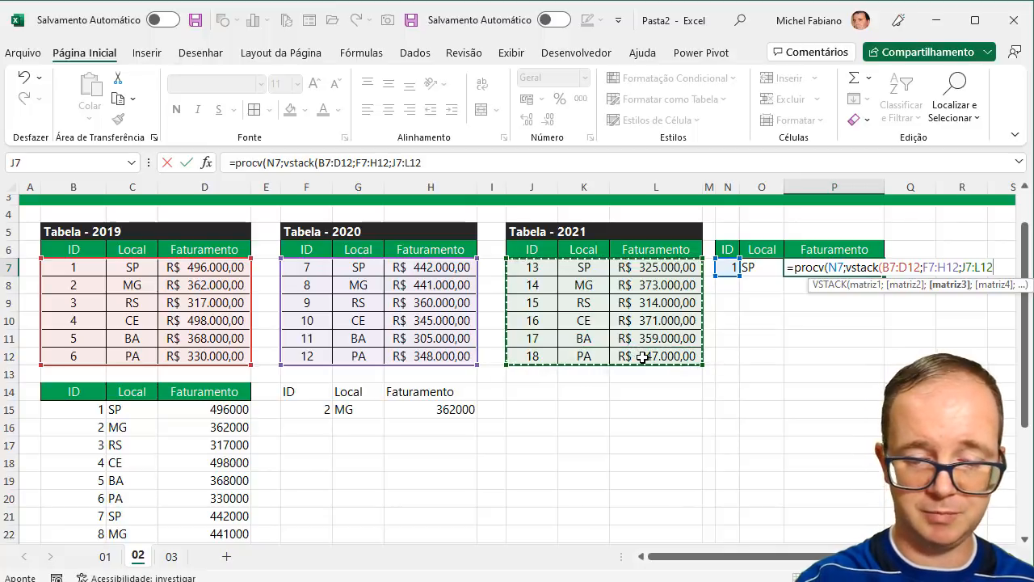
type(");3;0")
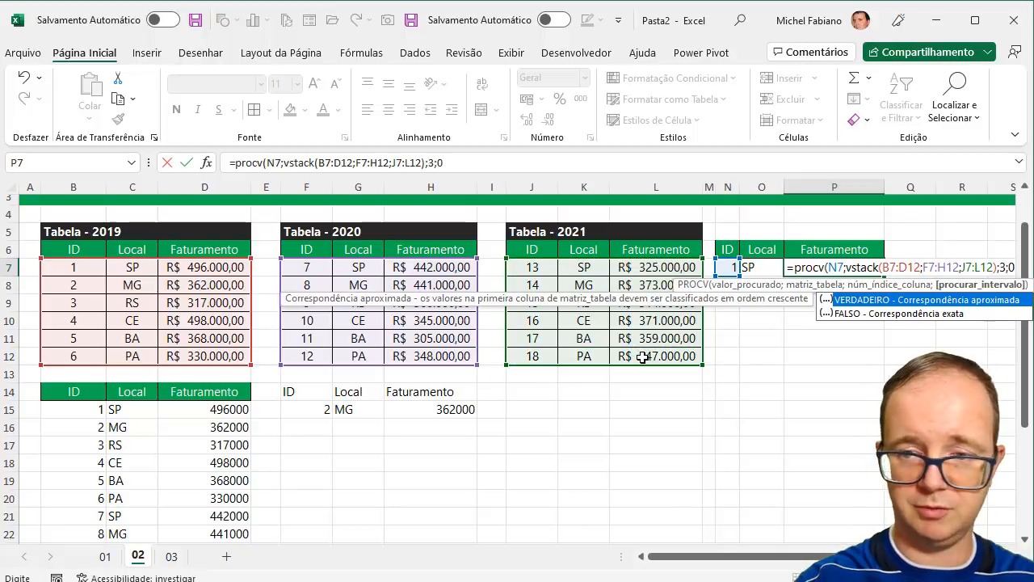
type(")")
key("Return")
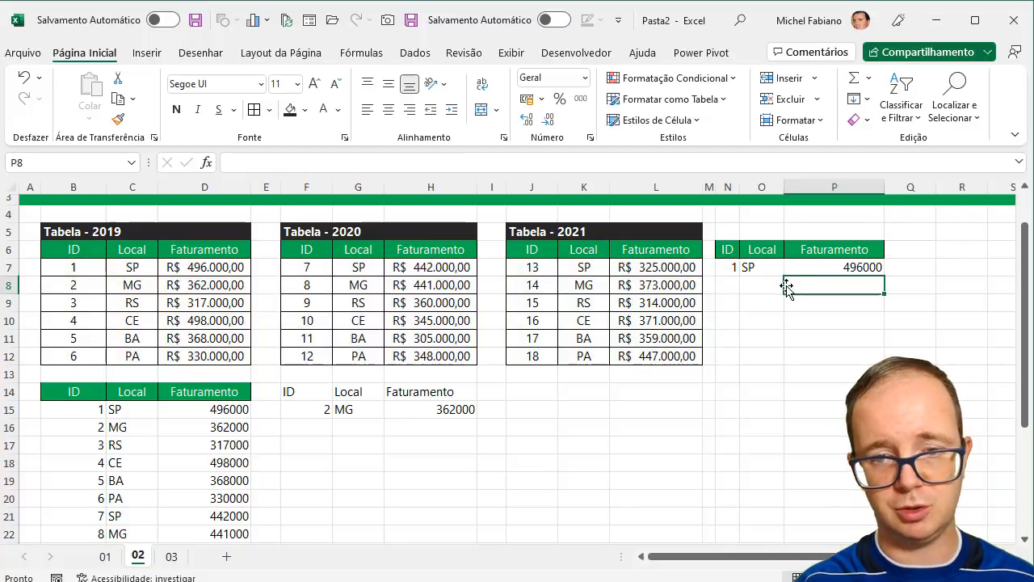
Test both nested lookups by entering the IDs 3, 6, 12 and finally 16 in N7
left_click(732, 269)
type("3")
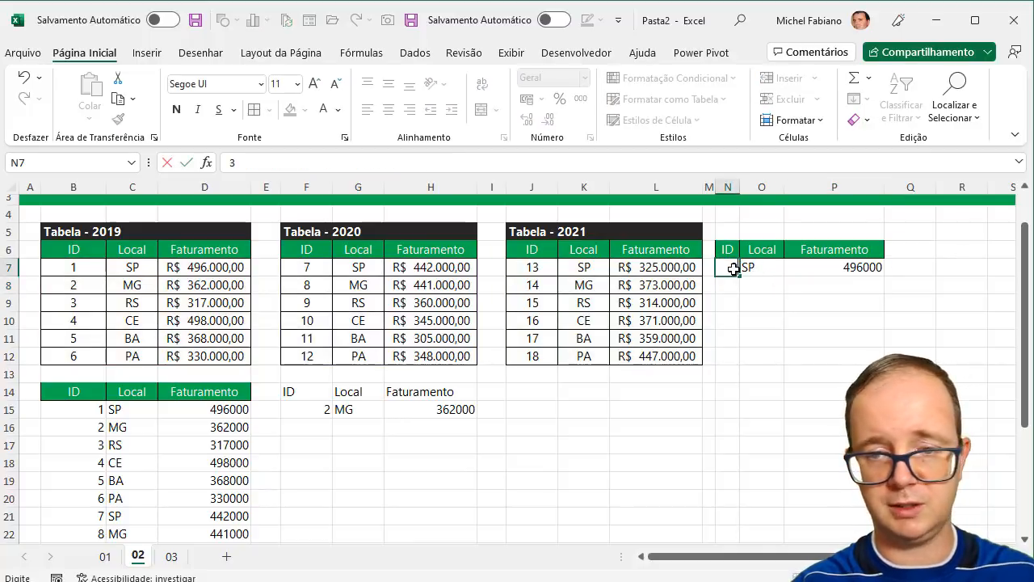
key("Return")
left_click(733, 269)
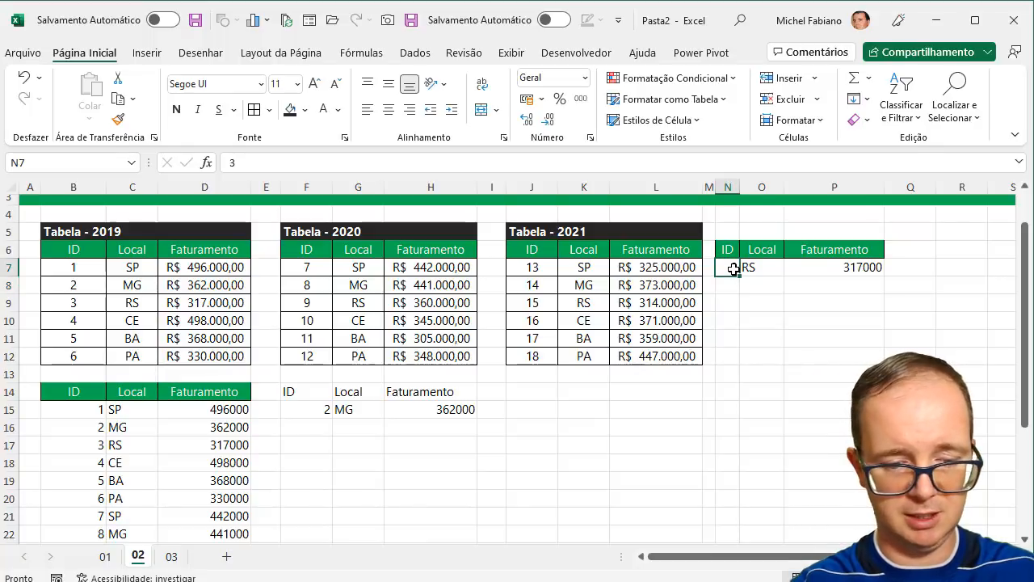
type("6")
key("Return")
left_click(733, 269)
type("1")
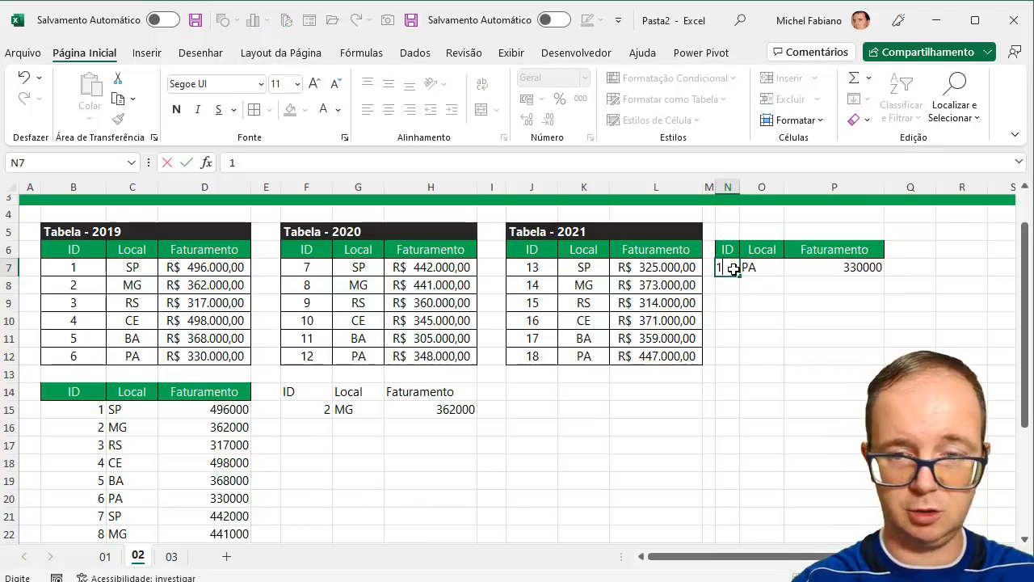
type("2")
key("Return")
left_click(731, 268)
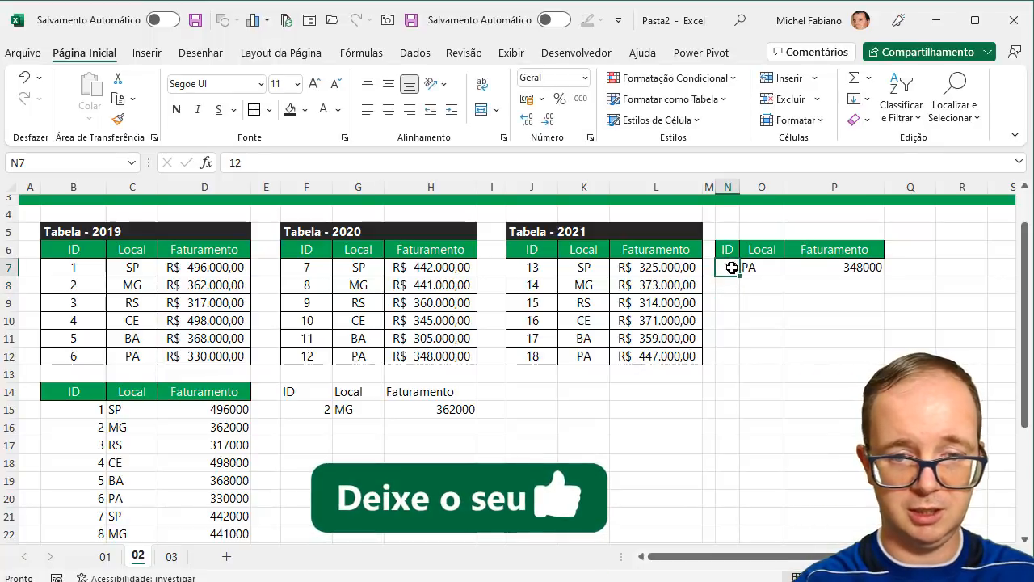
type("16")
key("Return")
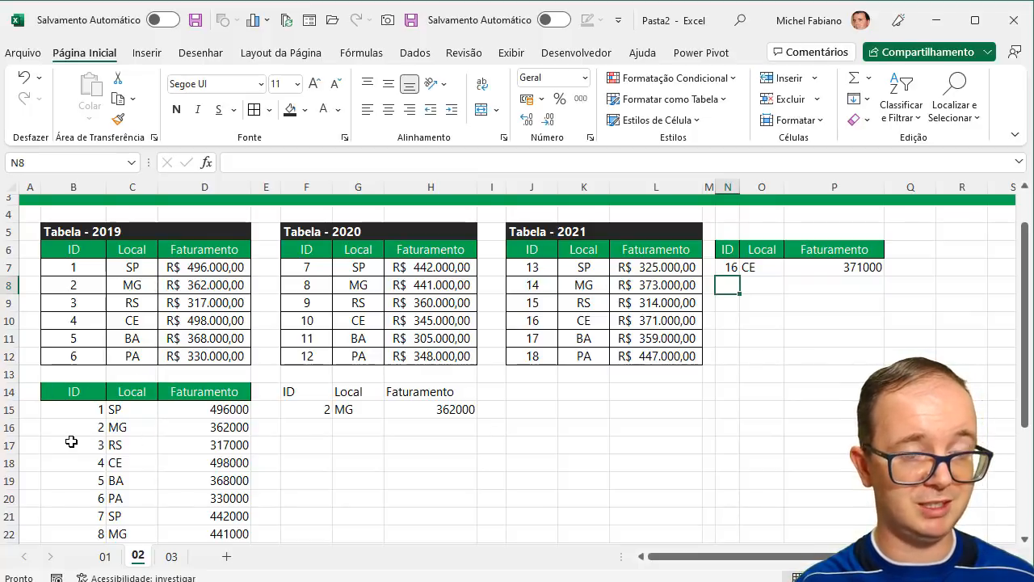
On sheet 03, copy the 2019 table's header row B6:C6 to B14:C14
right_click(813, 267)
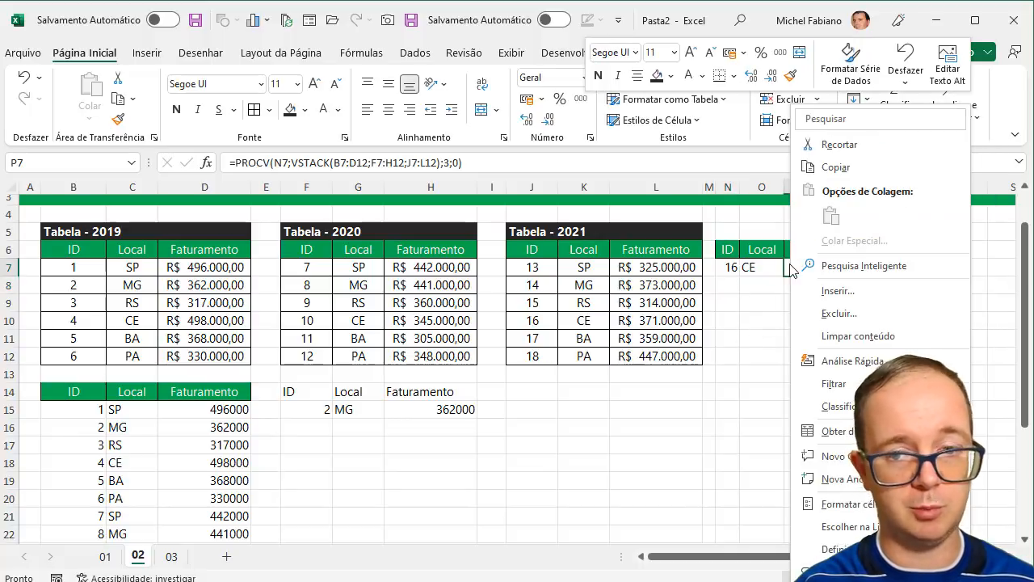
left_click(169, 556)
left_click(170, 556)
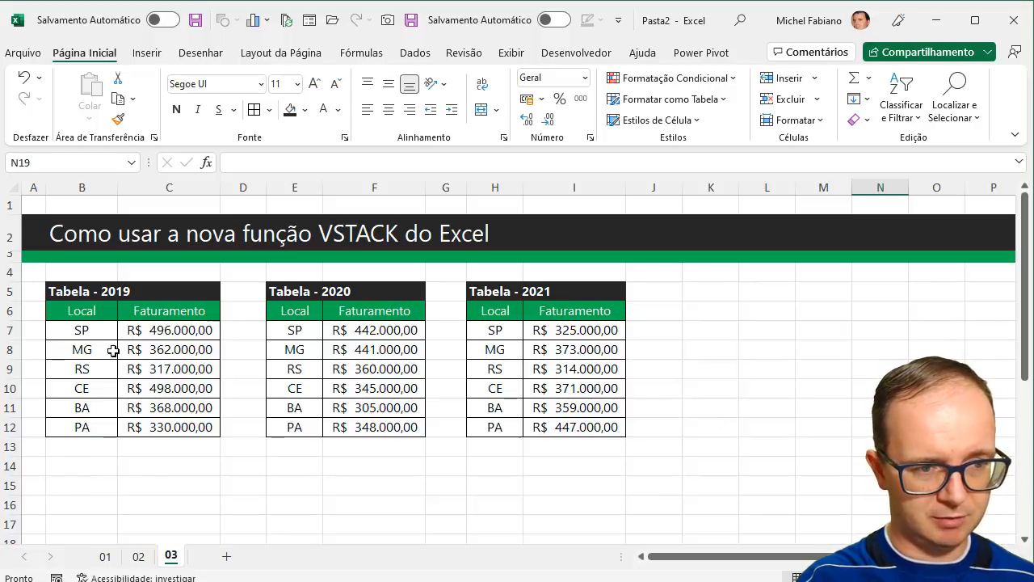
left_click_drag(105, 315, 174, 314)
key("ctrl+c")
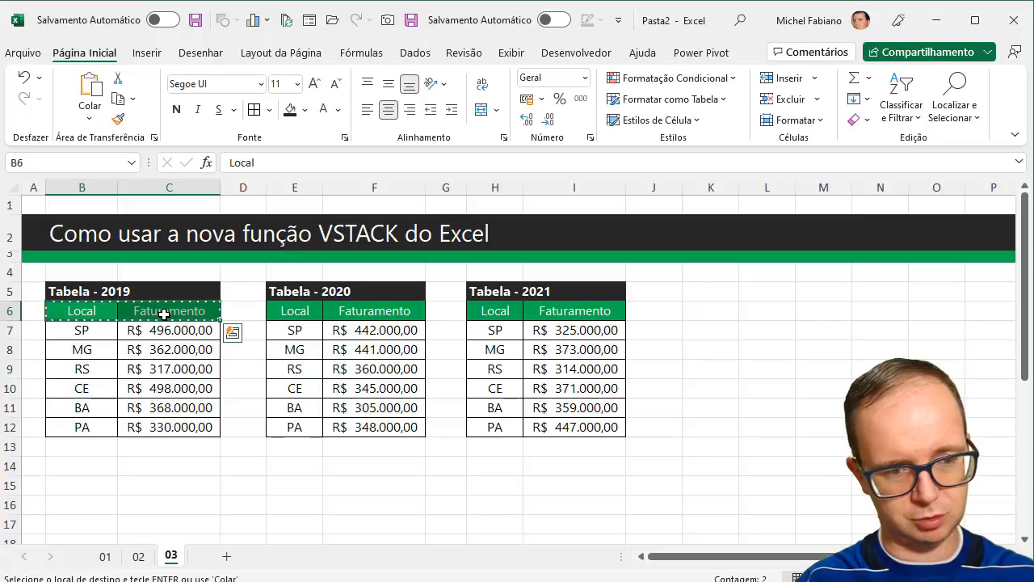
left_click(88, 461)
key("ctrl+v")
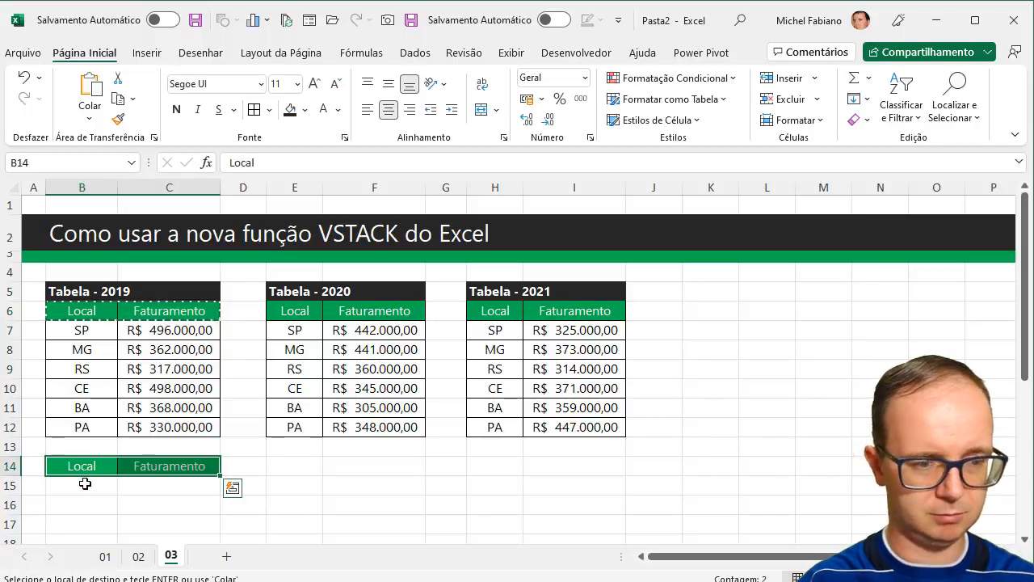
Stack the three yearly tables below the copied headers by entering =VSTACK(B7:C12;E7:F12;H7:I12) in B15
left_click(85, 488)
type("v")
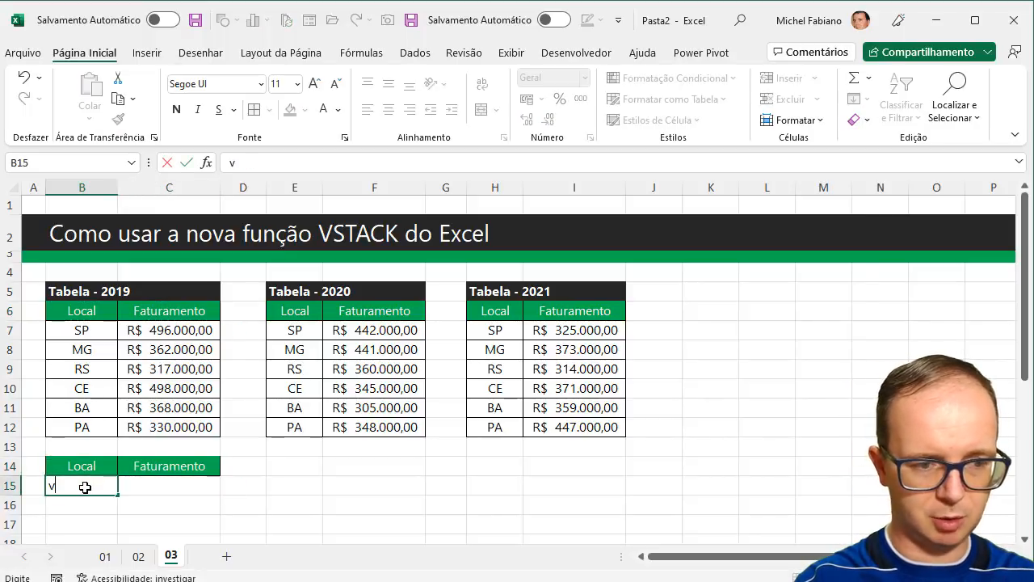
type("=vt")
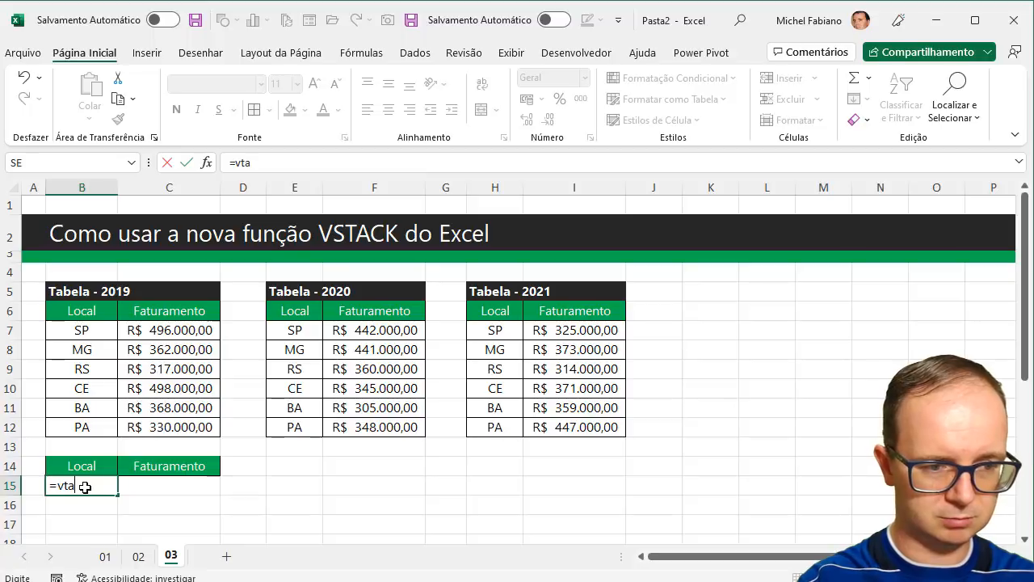
key("BackSpace")
type("s")
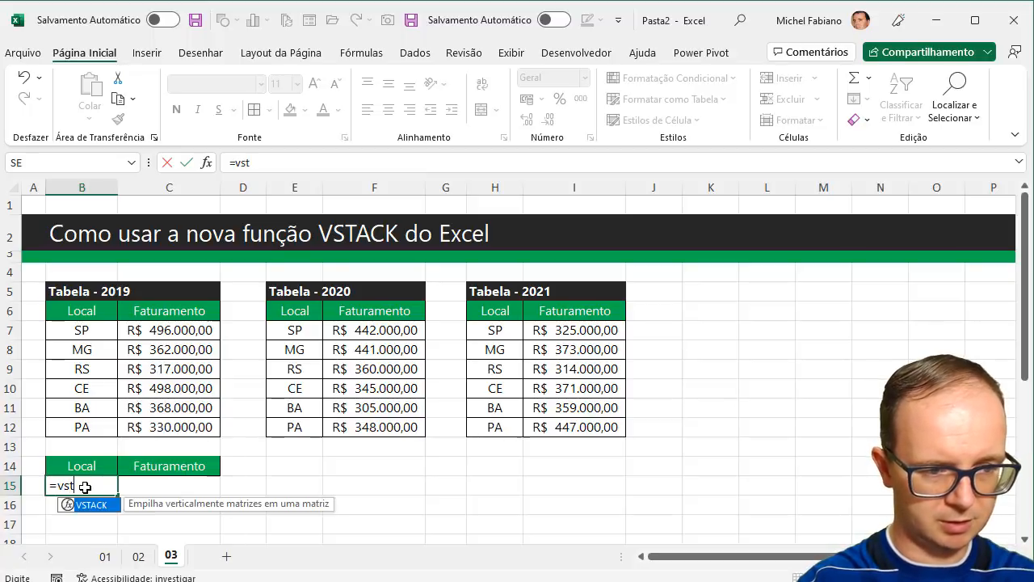
type("t")
double_click(97, 505)
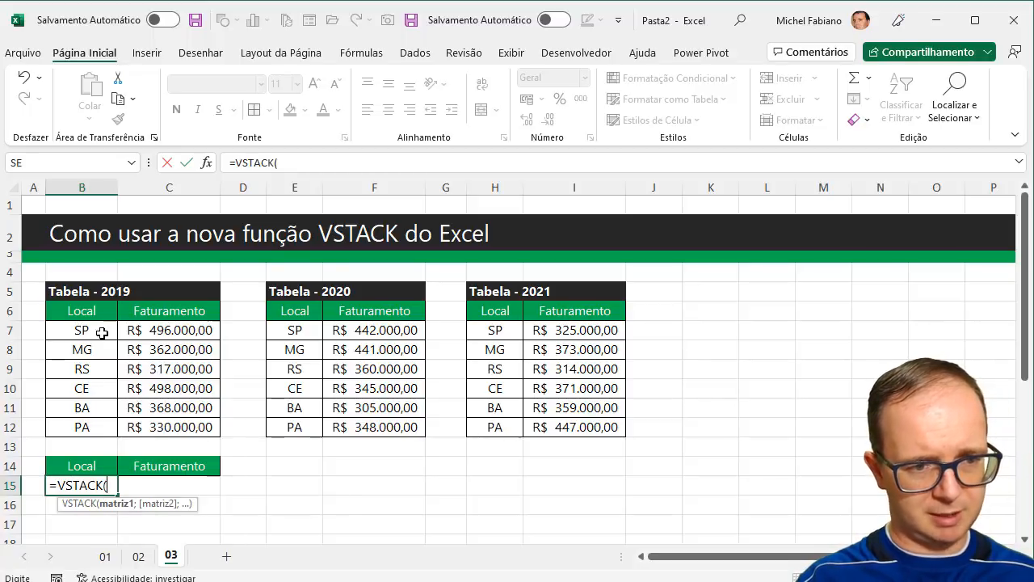
left_click_drag(101, 333, 204, 426)
type(";")
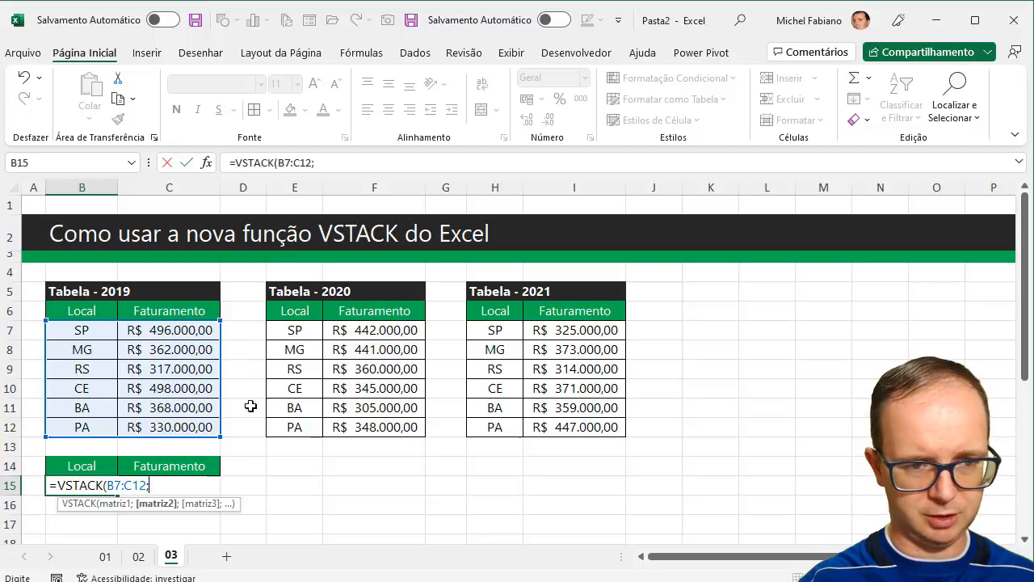
left_click_drag(295, 332, 361, 428)
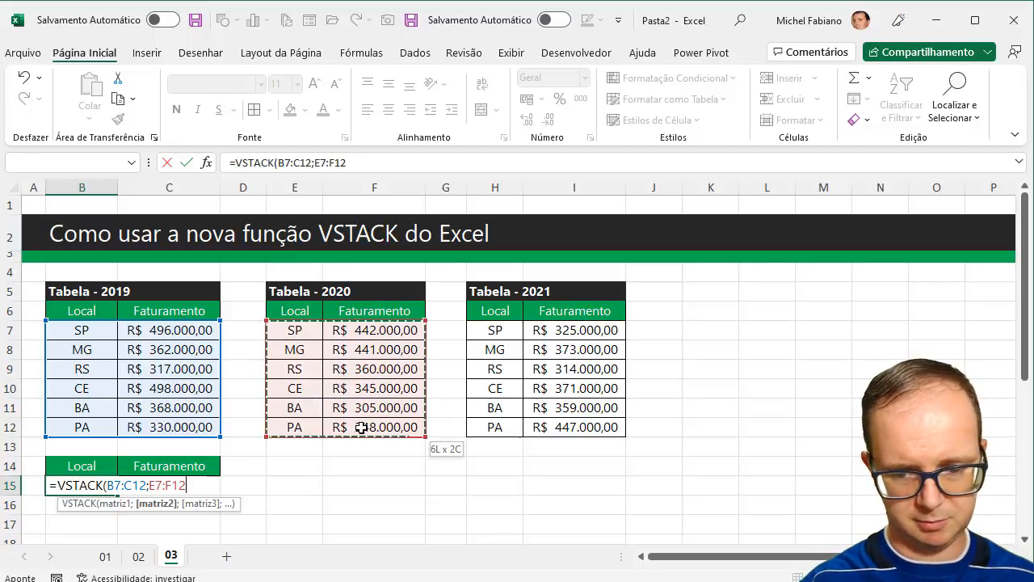
type(";")
left_click(501, 327)
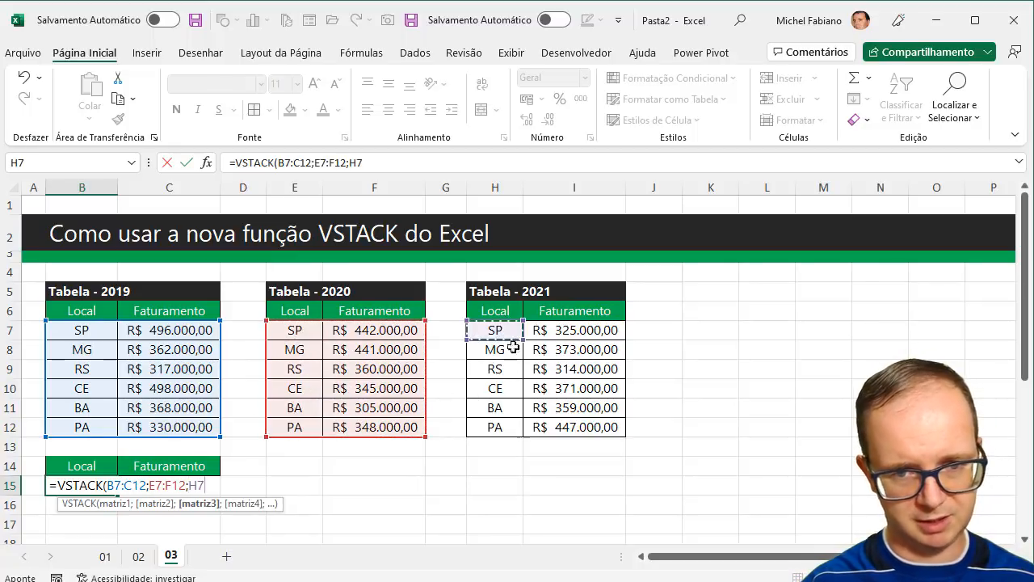
left_click_drag(514, 347, 565, 435)
type(")")
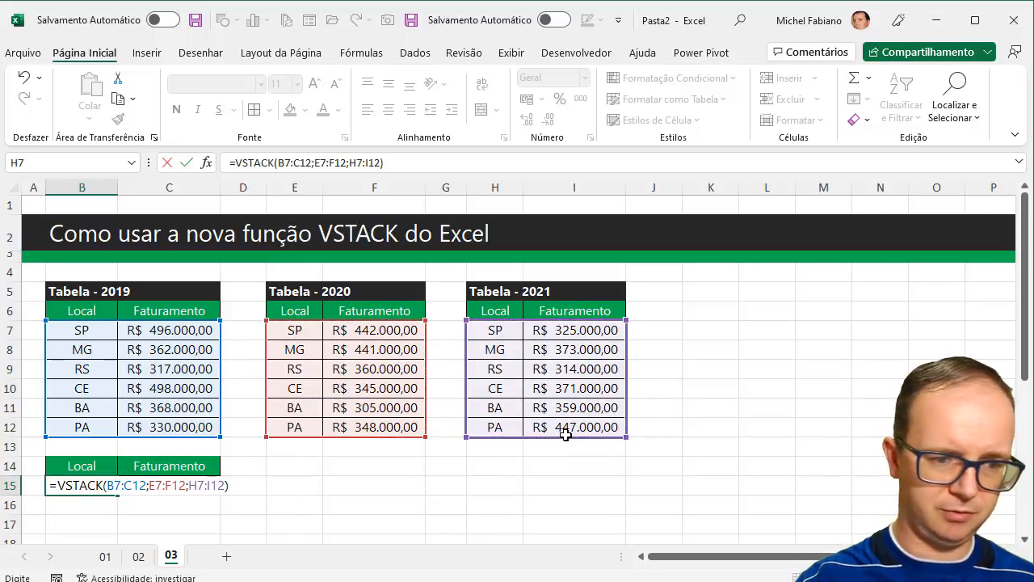
key("Return")
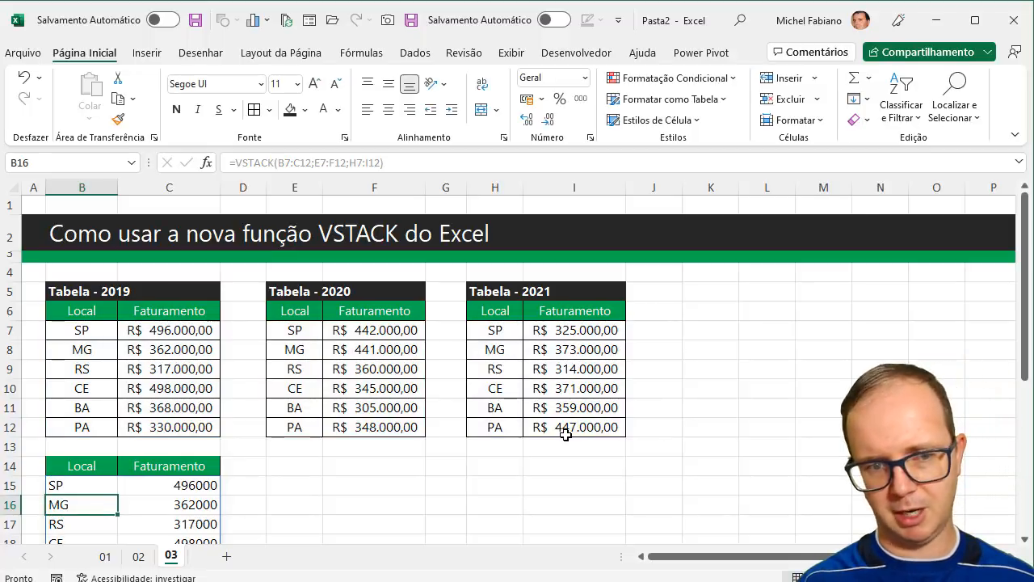
Copy the 2021 table's Local and Faturamento headers H6:I6 to K6:L6
double_click(103, 55)
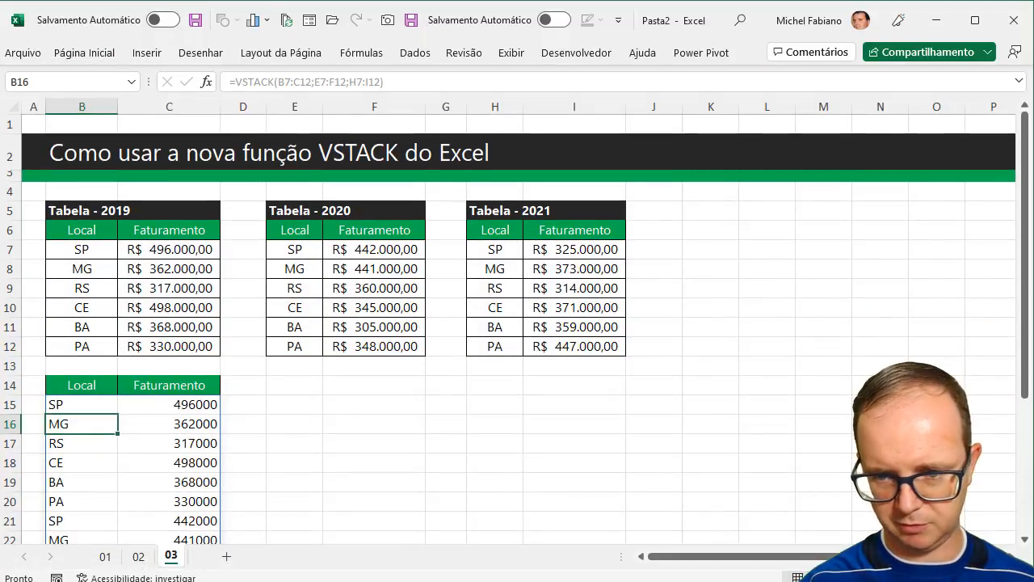
scroll(517, 323, "down", 4, "ctrl")
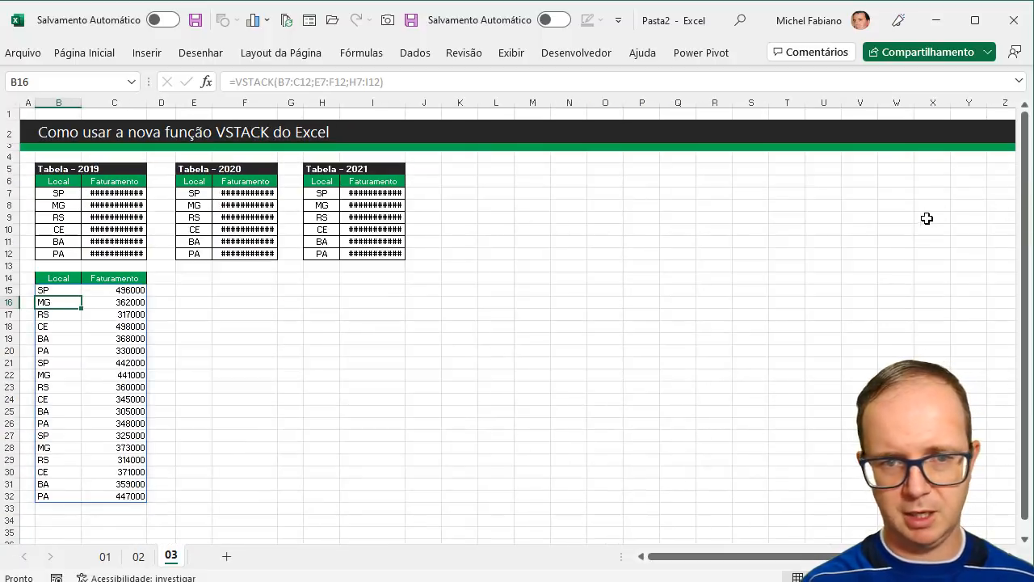
left_click(453, 169)
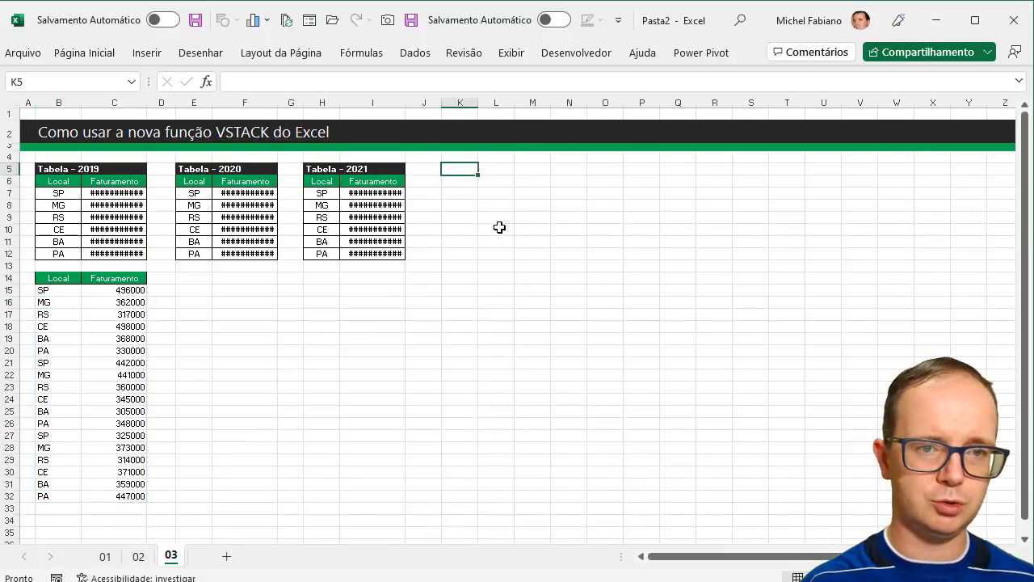
left_click(334, 182)
left_click_drag(335, 182, 370, 182)
key("ctrl+c")
left_click(464, 182)
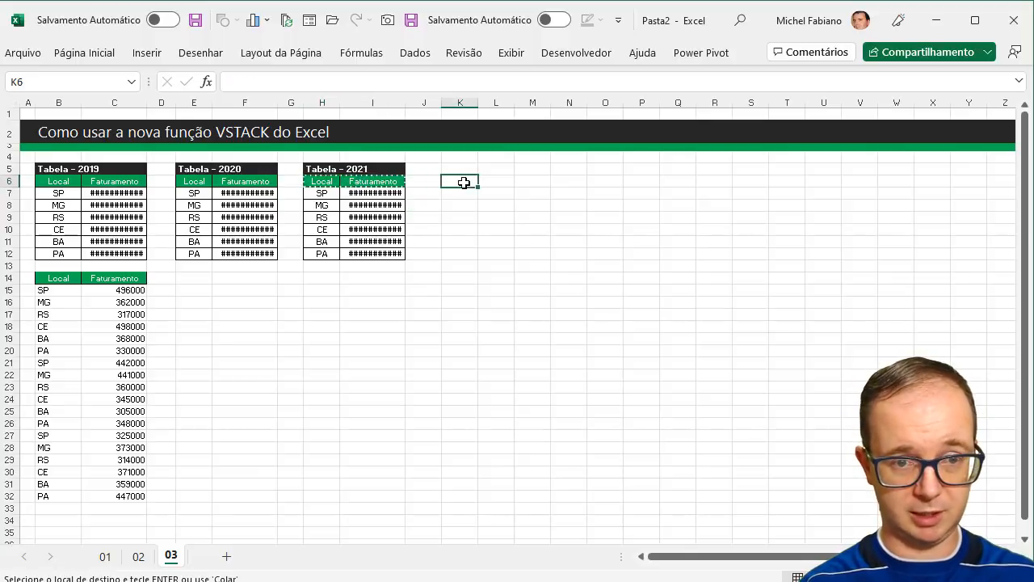
key("ctrl+v")
Enter the label "Digite o Local" in K5 above the copied headers
left_click(462, 168)
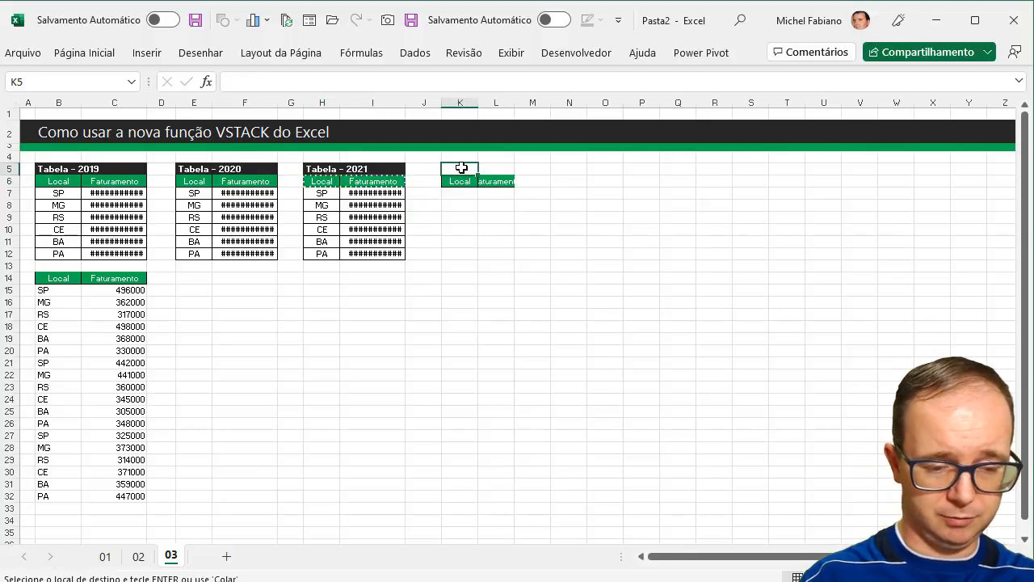
type("Digite o Local")
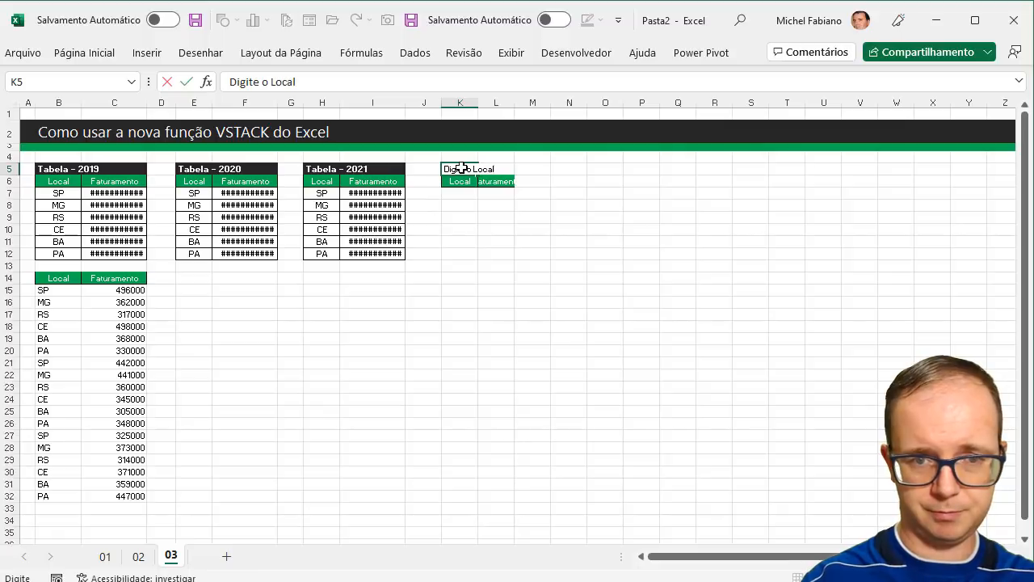
key("Return")
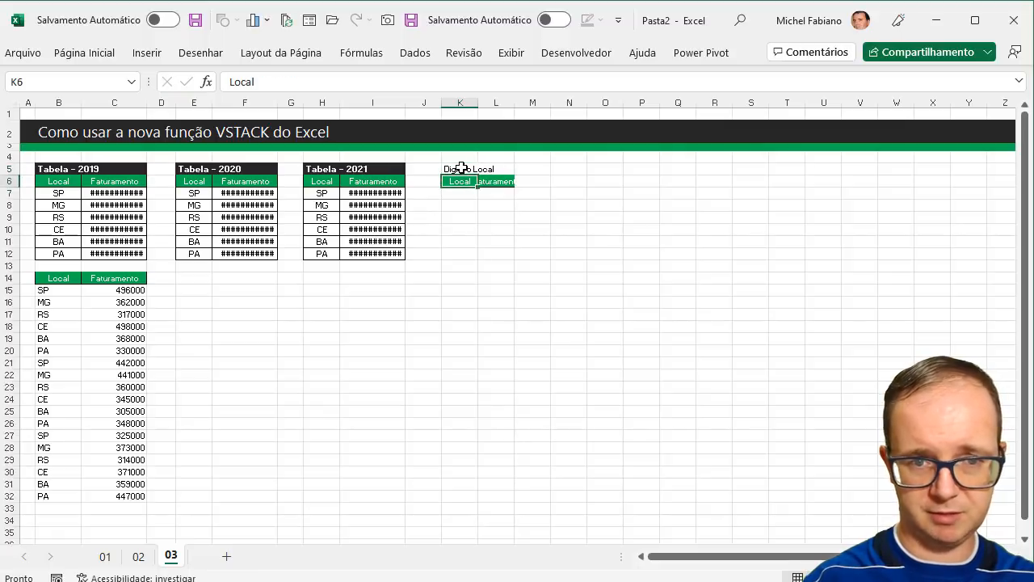
Widen columns K and L to fit their headers and enter SP in L5 as the Local to query
double_click(478, 102)
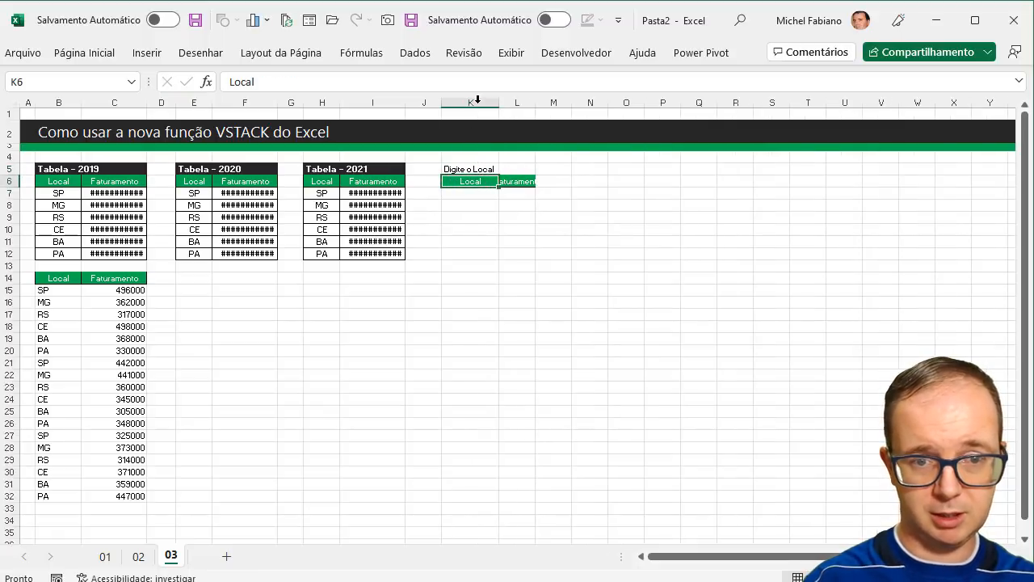
left_click_drag(535, 102, 566, 103)
left_click(534, 168)
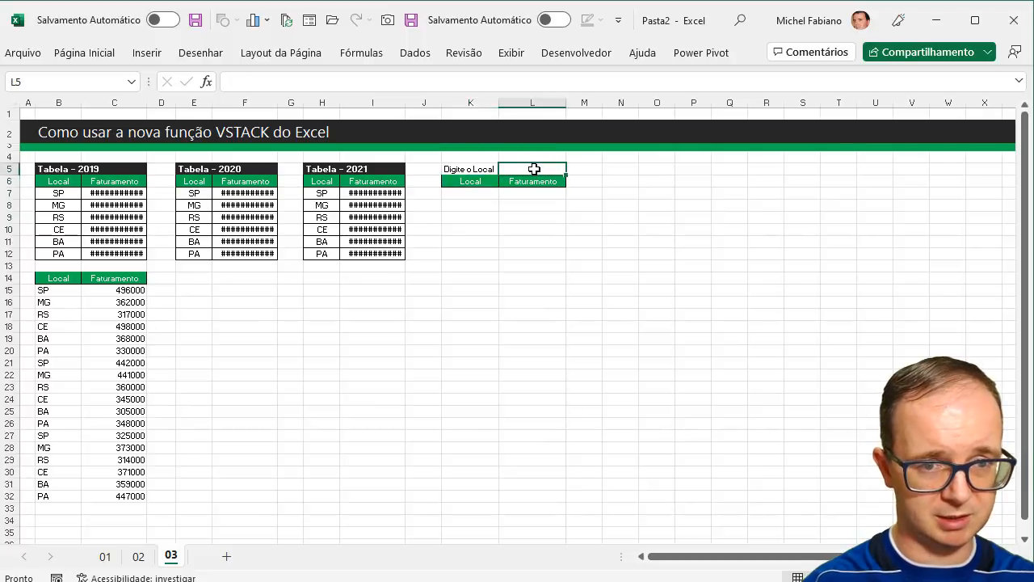
type("SP")
key("Return")
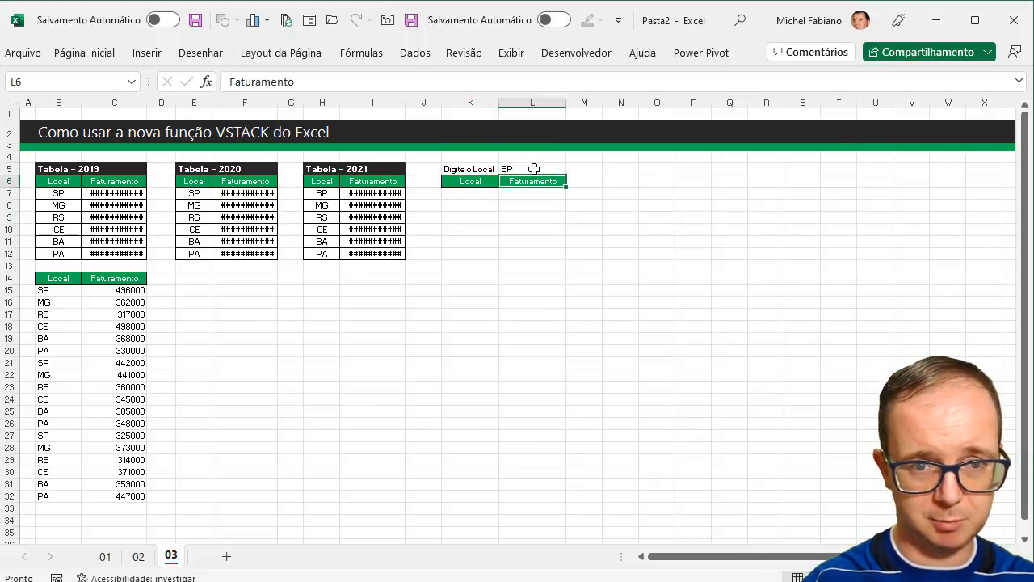
Autofit the Faturamento columns C, F and I of the three yearly tables
left_click(460, 194)
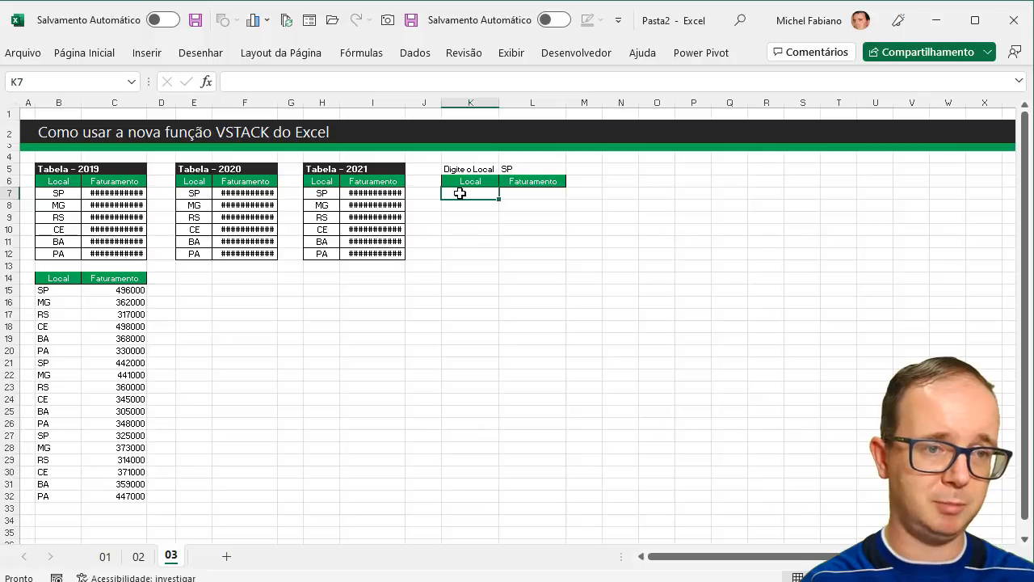
double_click(146, 103)
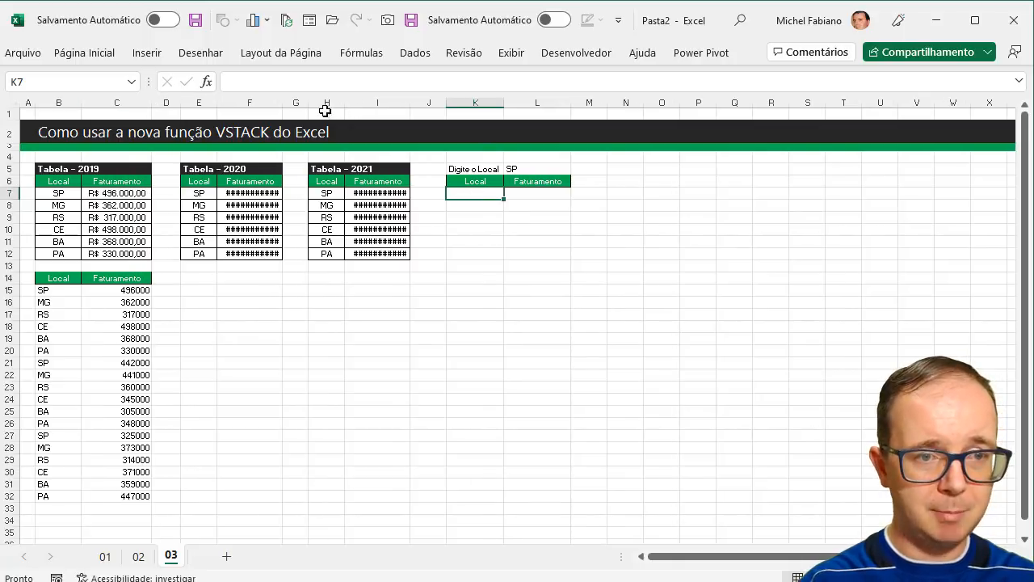
double_click(282, 103)
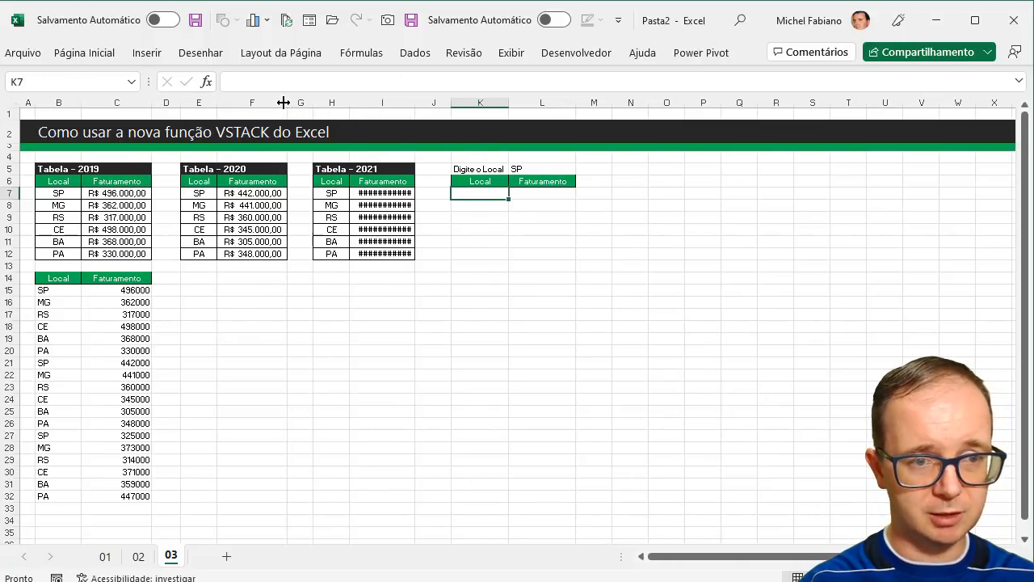
double_click(414, 103)
Filter the stacked table by the Local in L5 by entering =FILTRO(B15#;B15:B32=L5) in K7
scroll(517, 323, "up", 3)
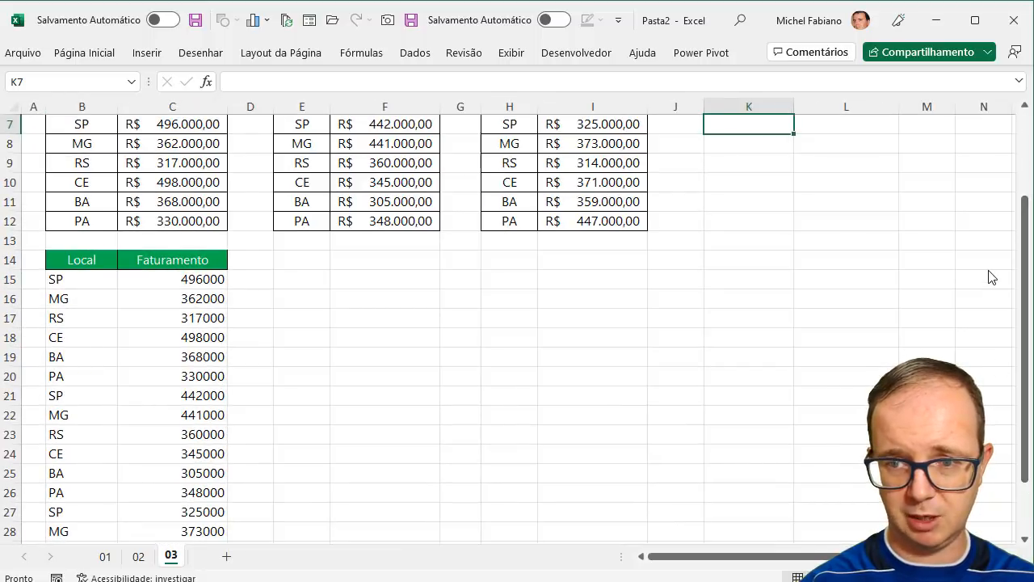
left_click(1026, 164)
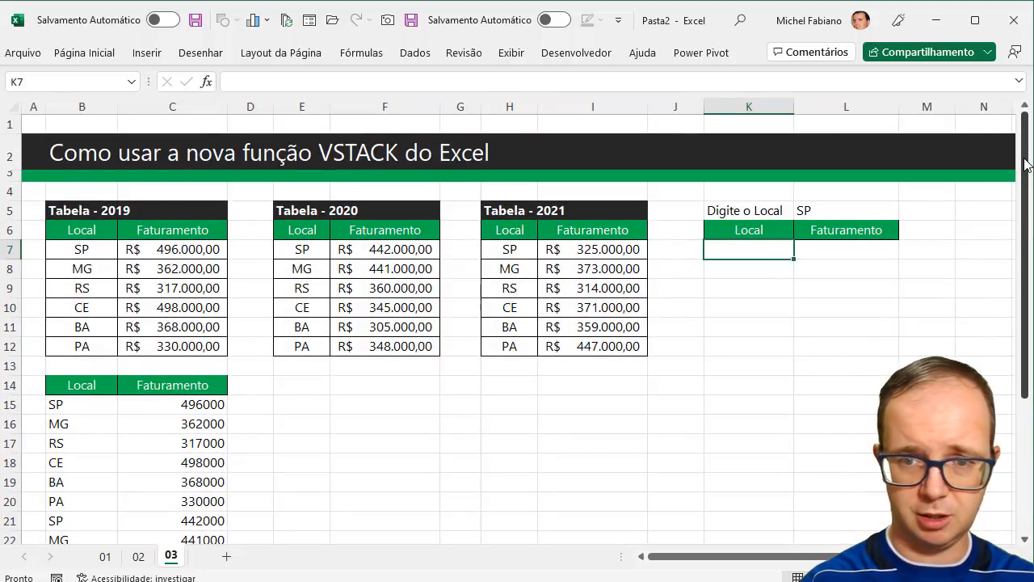
type("=")
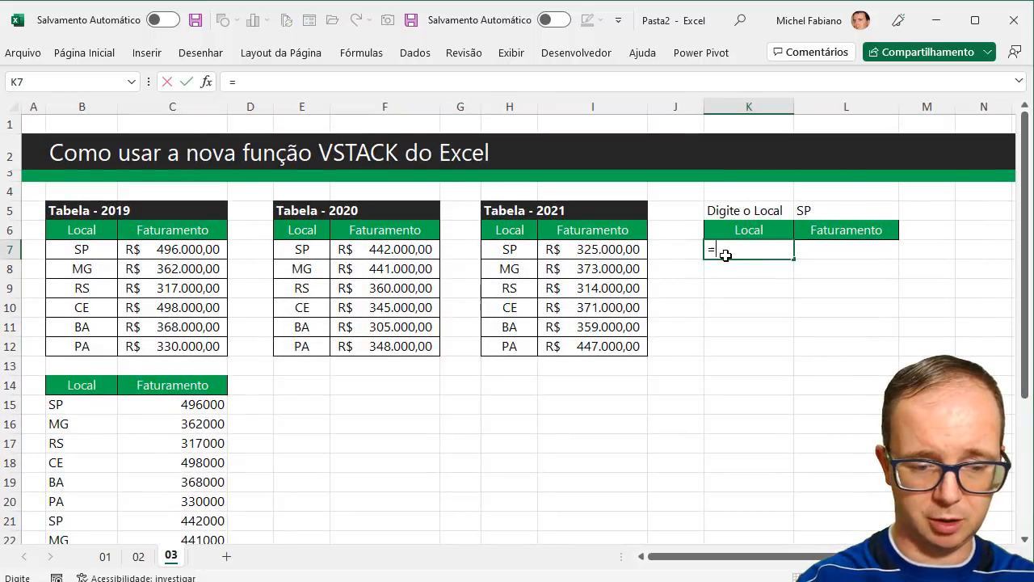
type("filtro(")
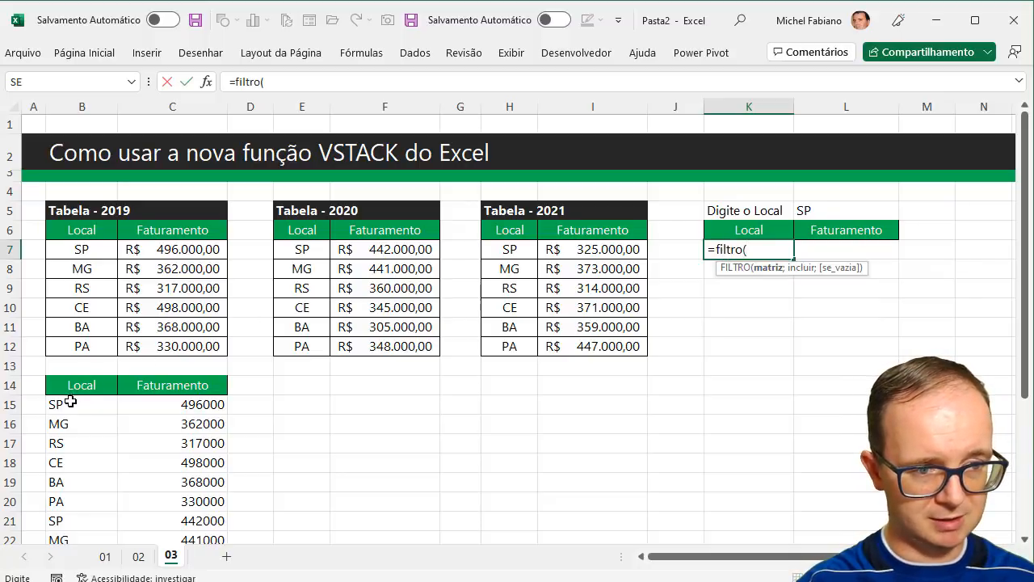
left_click_drag(71, 401, 151, 530)
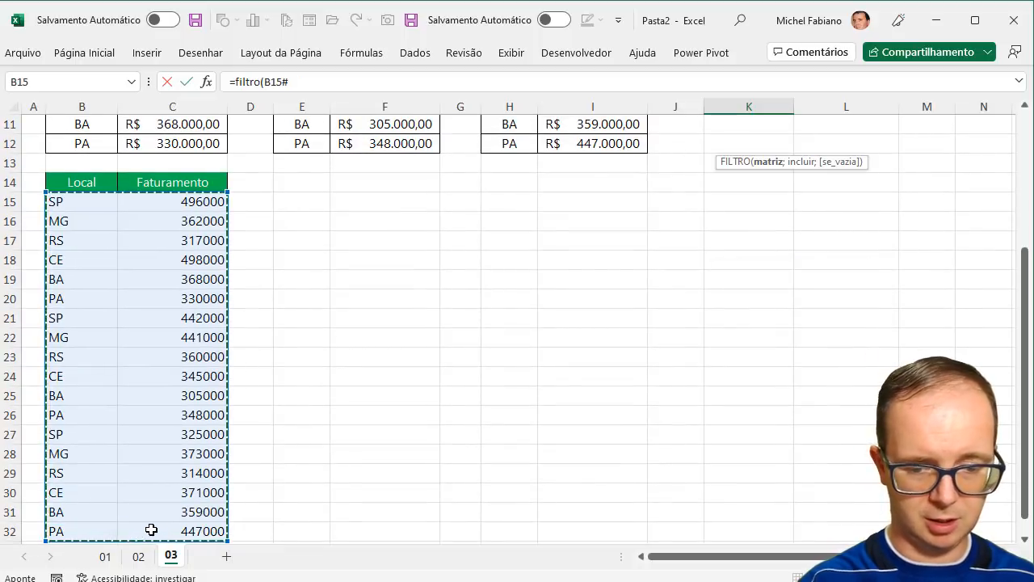
type(";")
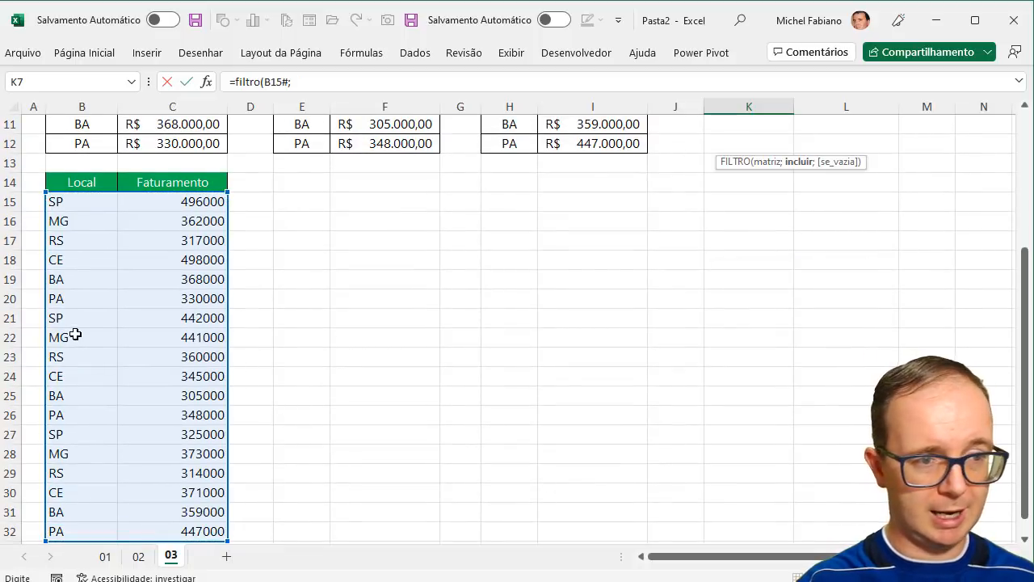
left_click_drag(75, 202, 93, 527)
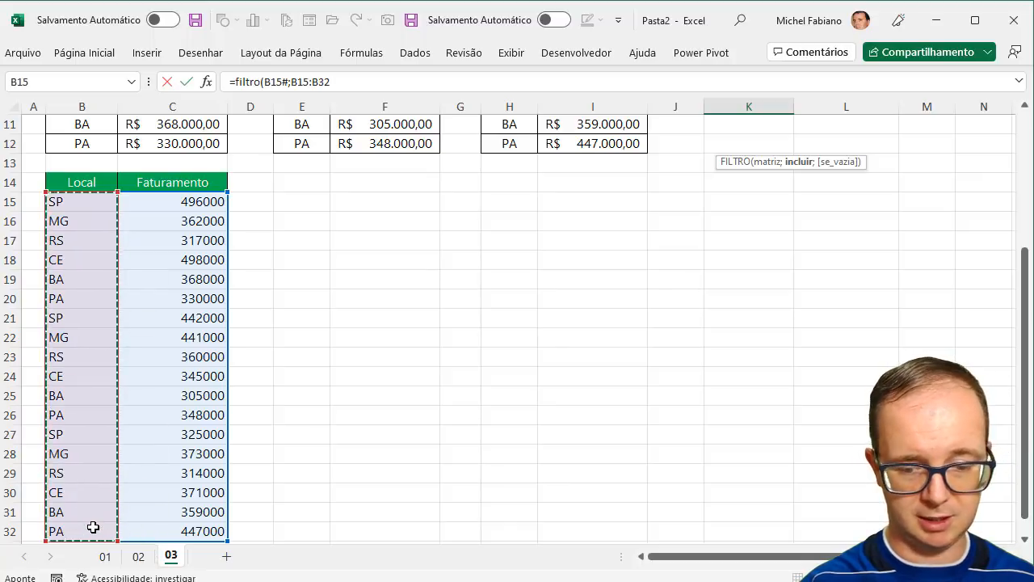
type("=")
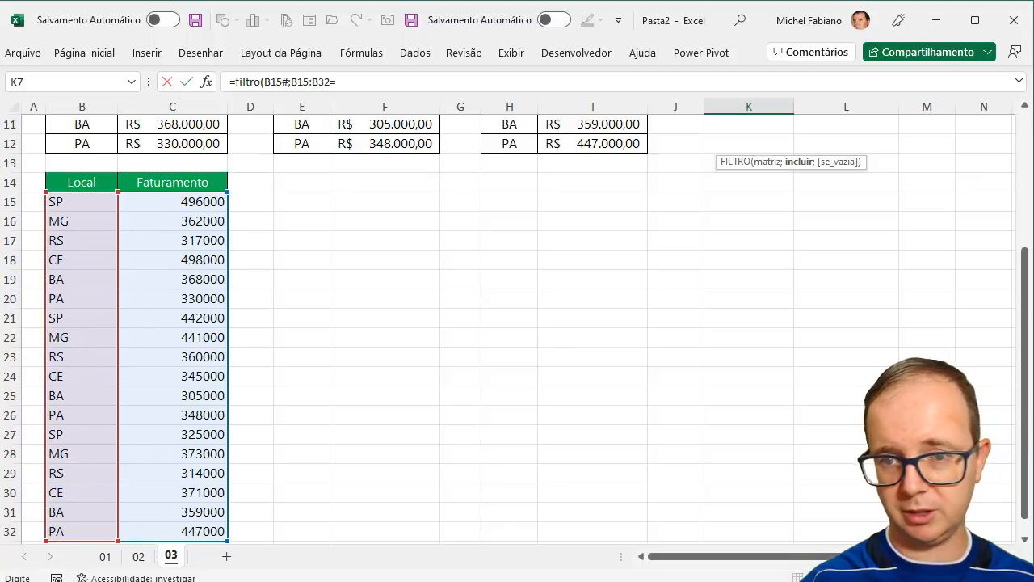
scroll(1029, 175, "up", 4)
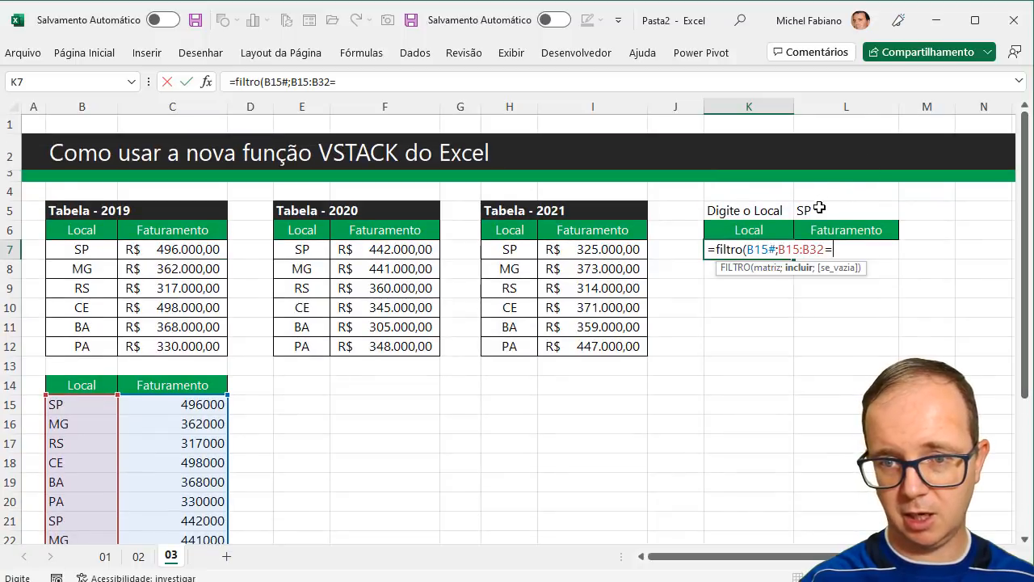
left_click(820, 210)
type(")")
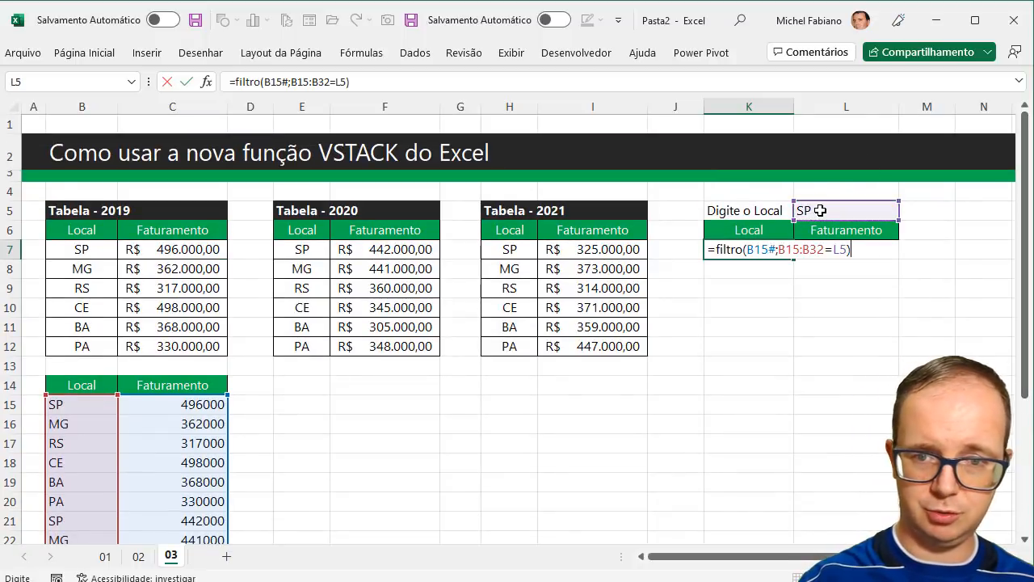
key("Return")
Test the filter by entering BA and SC in turn as the Local in L5
left_click(820, 210)
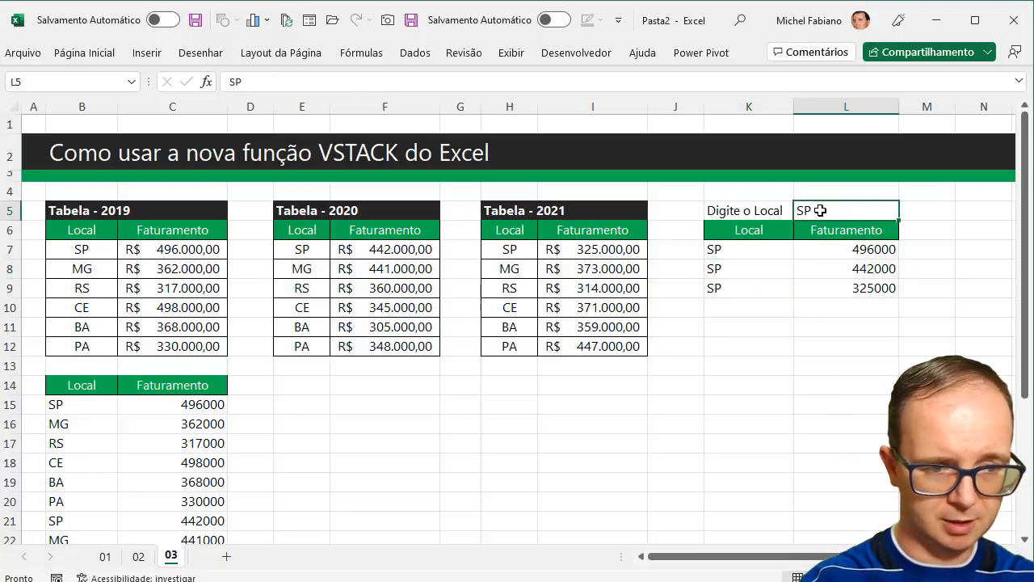
type("B")
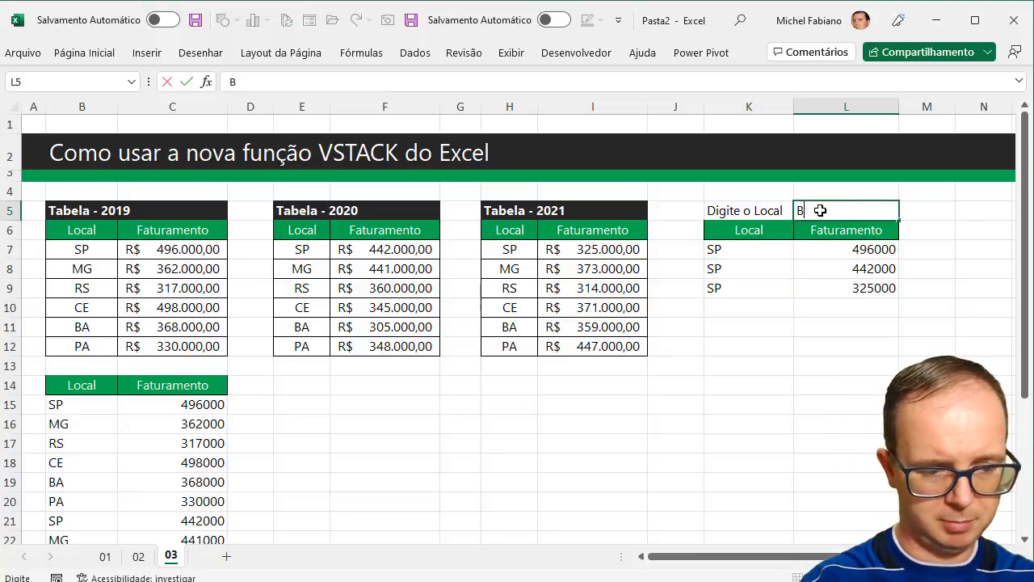
type("A")
key("Return")
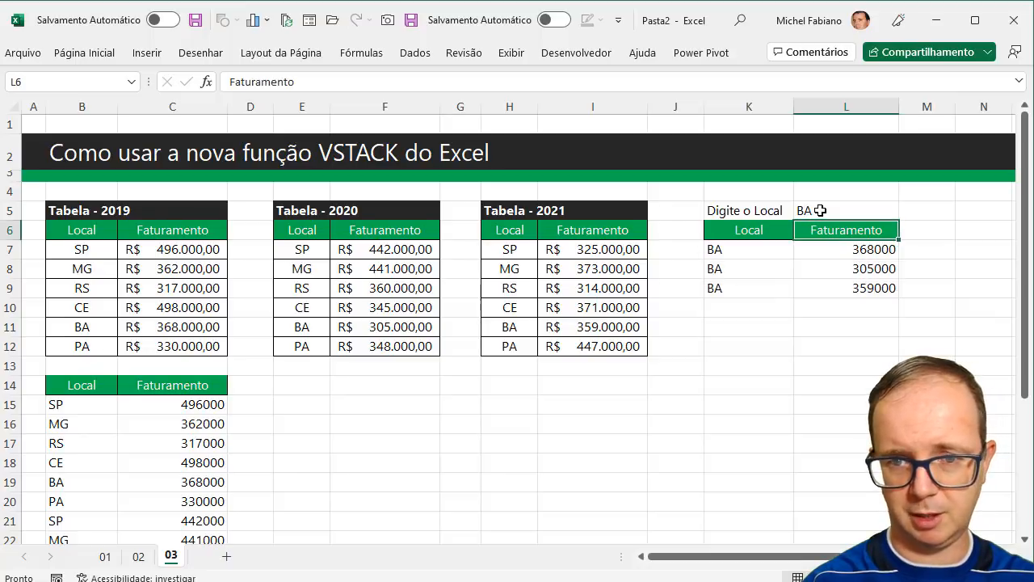
left_click(820, 210)
type("SC")
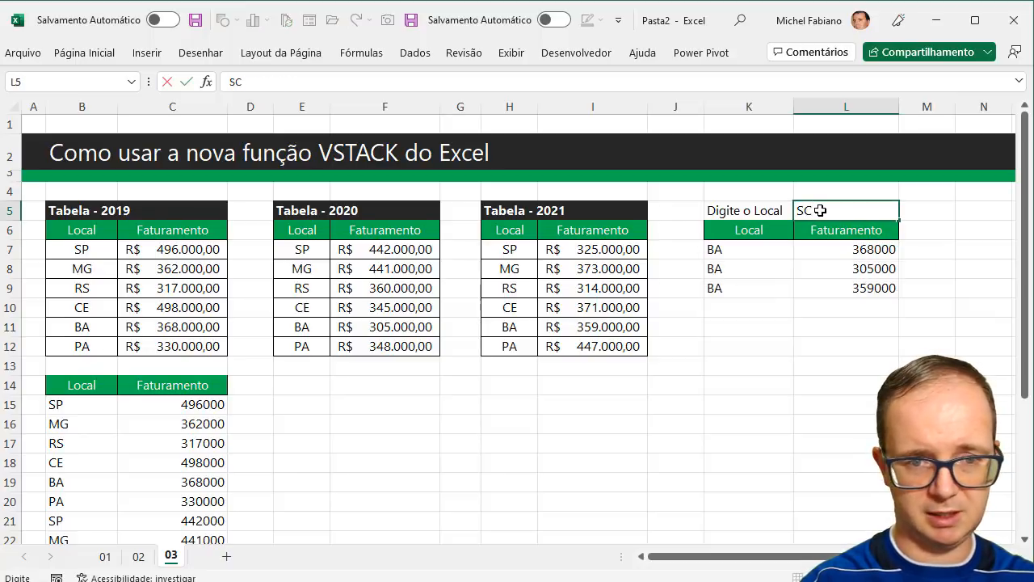
key("Return")
Set the queried Local in L5 to MG
left_click(820, 210)
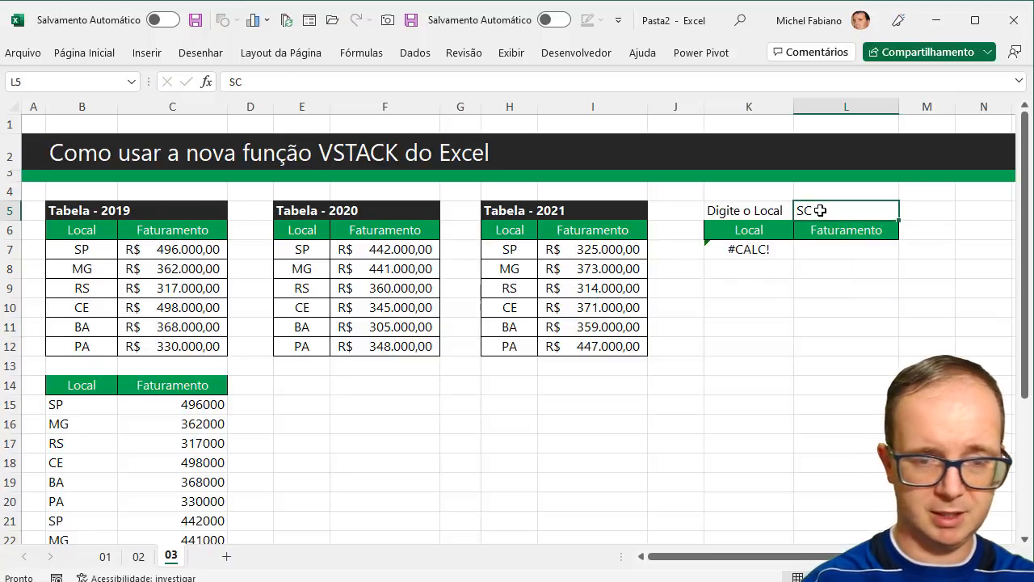
type("MG")
key("Return")
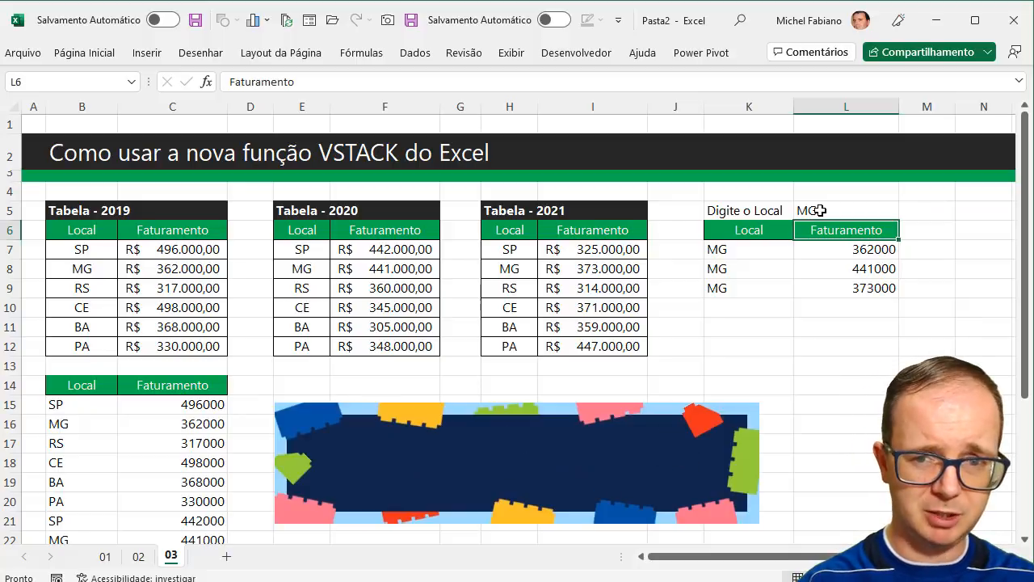
right_click(836, 257)
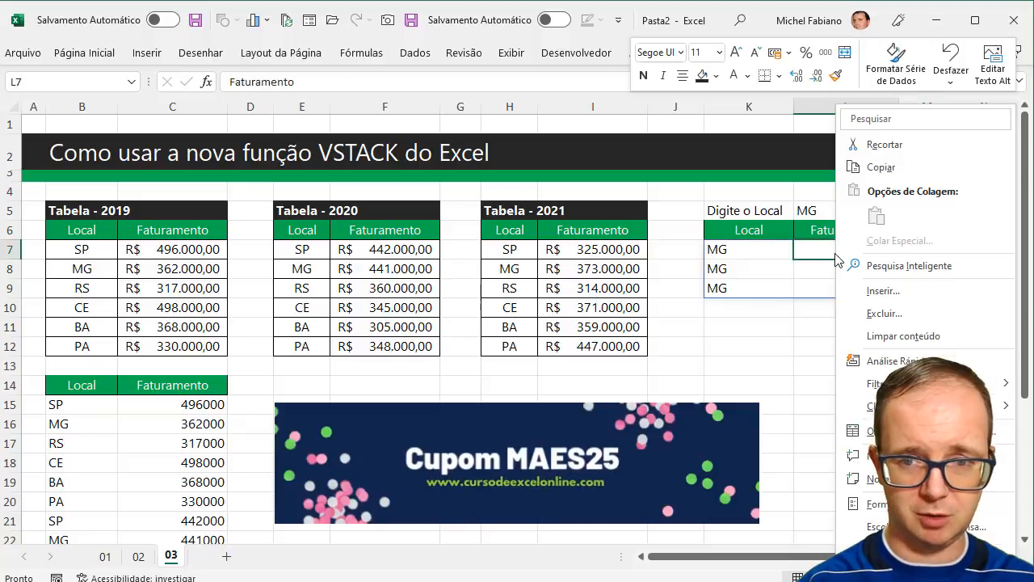
left_click(759, 245)
In K7's FILTRO formula, replace the B15# array with vstack(B7:C12;E7:F12;H7:I12)
left_click(749, 250)
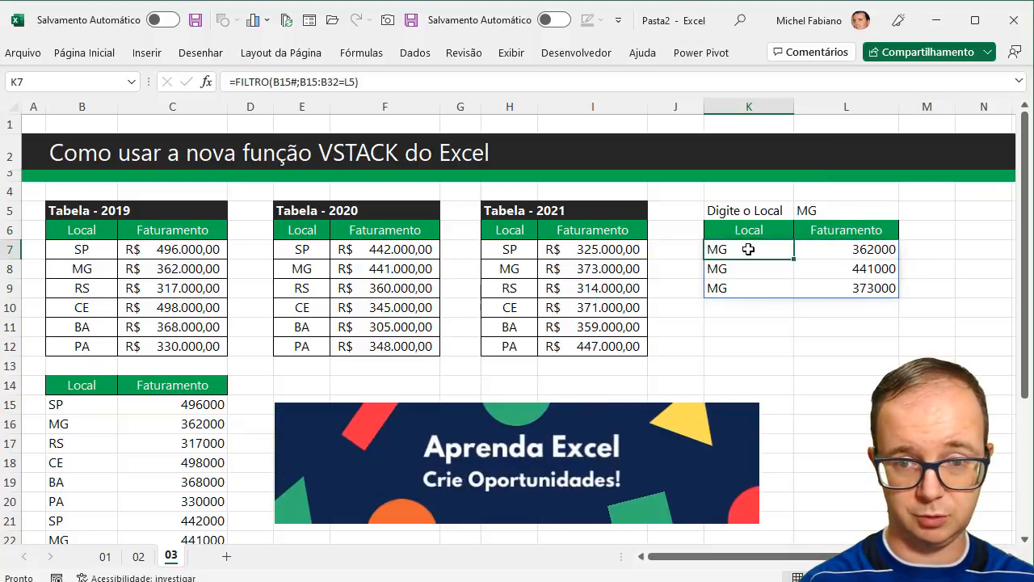
double_click(748, 250)
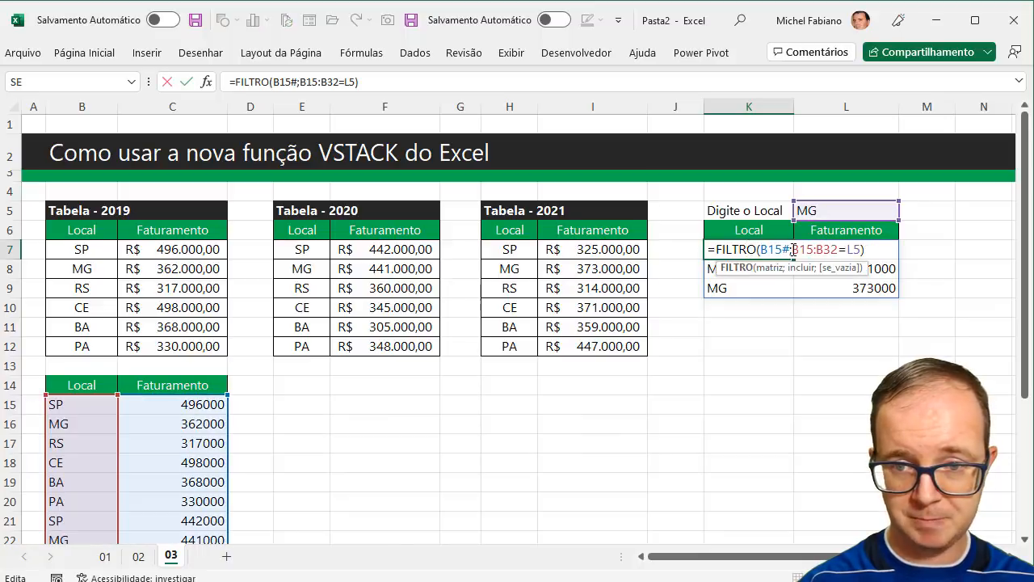
left_click_drag(791, 249, 762, 250)
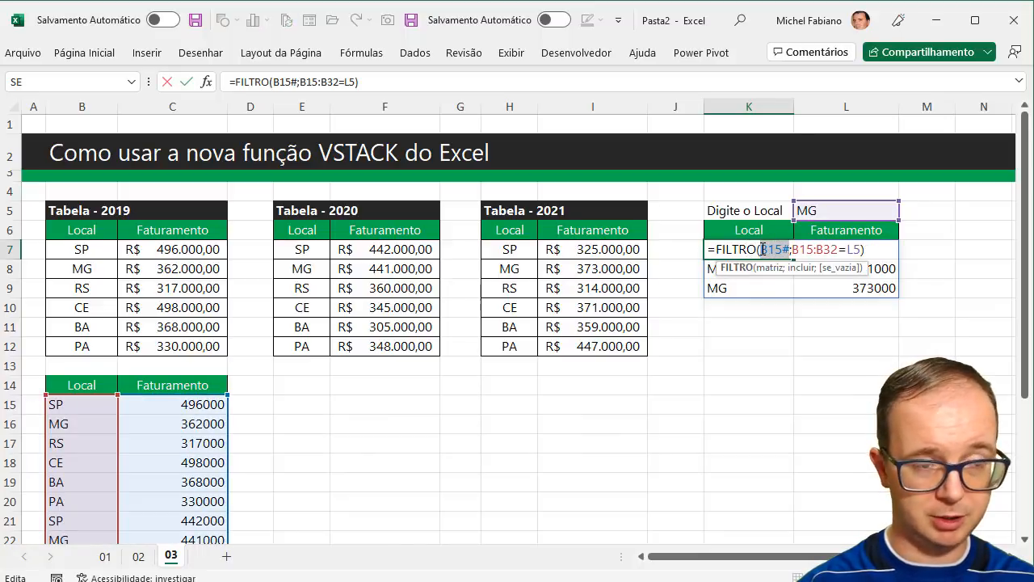
type("vs")
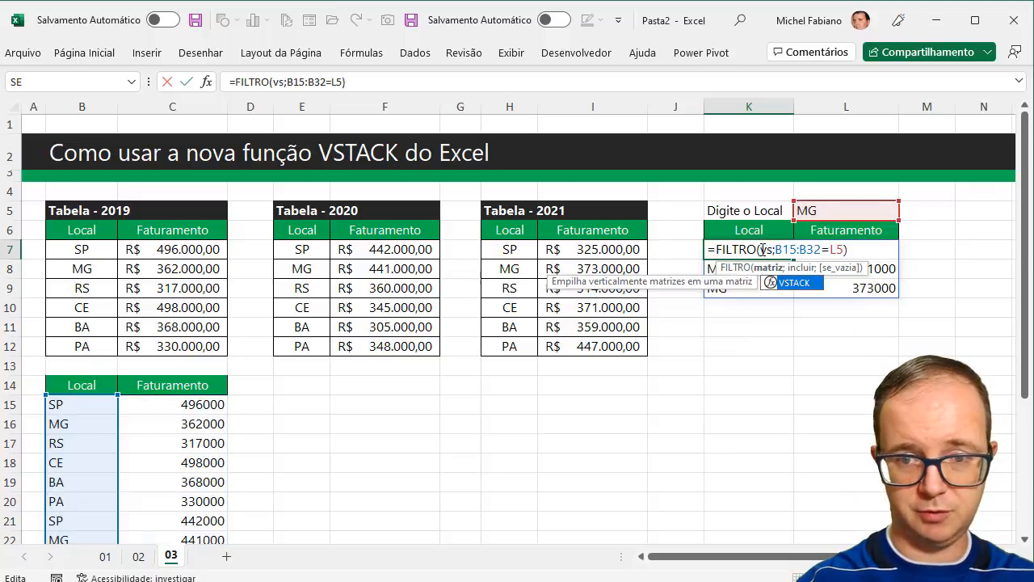
type("tack")
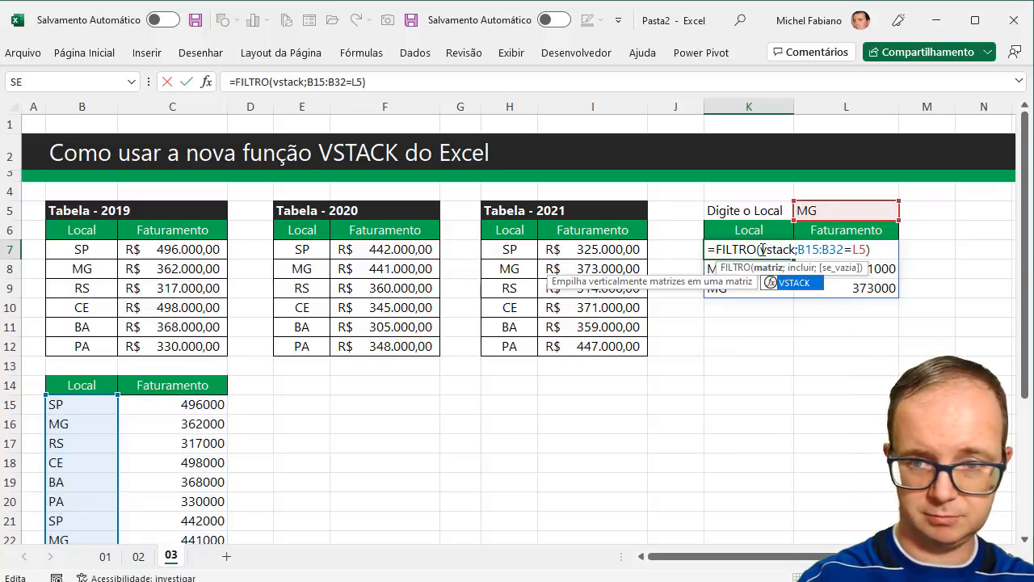
type("(")
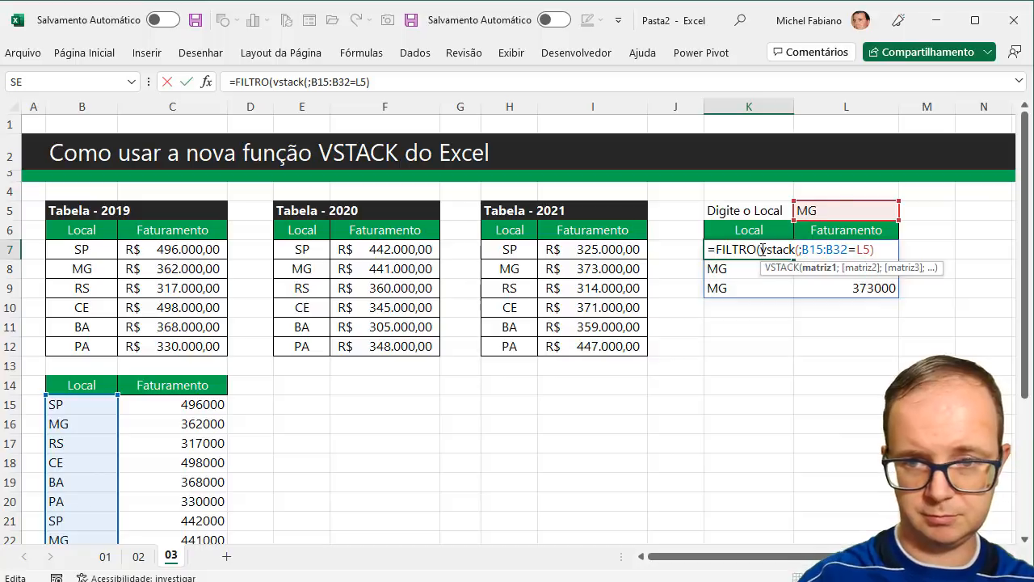
left_click(94, 250)
left_click_drag(94, 250, 202, 344)
type(";")
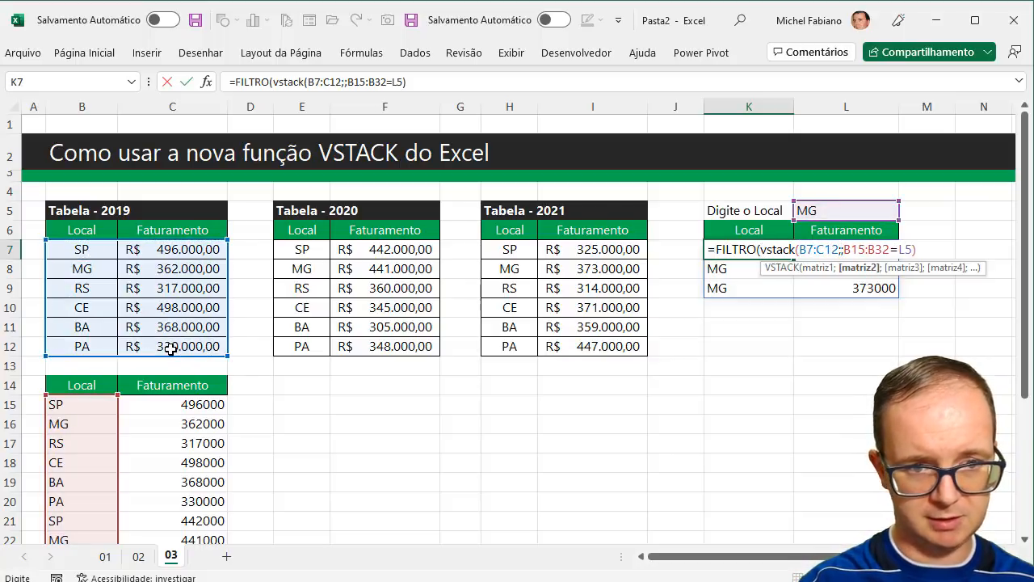
left_click_drag(299, 250, 388, 341)
left_click_drag(509, 249, 605, 349)
type(")")
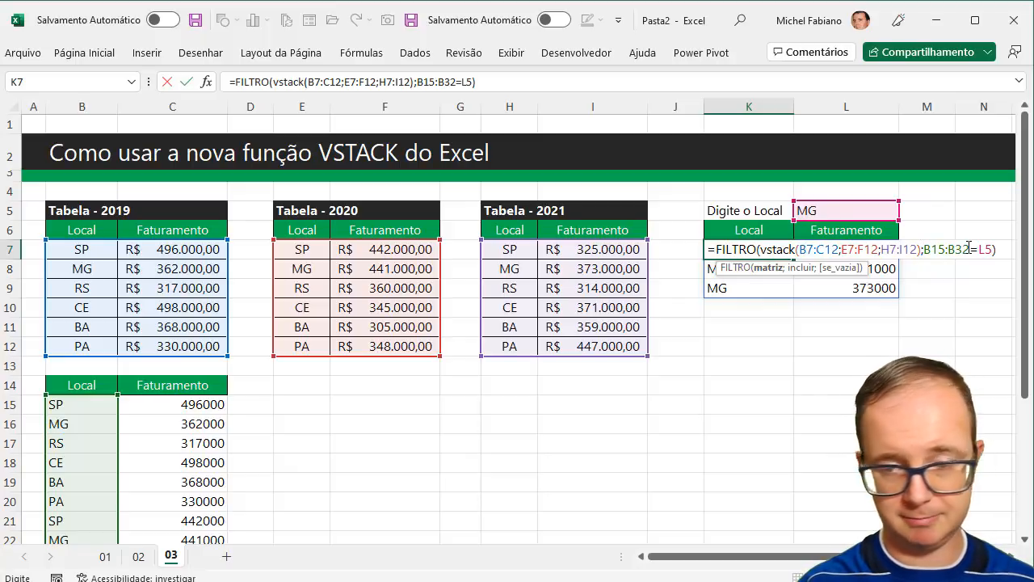
In K7's FILTRO formula, replace the B15:B32 criteria range with a VSTACK whose first two arrays are B7:B12 and E7:E12
left_click_drag(927, 252, 975, 251)
type("vstack")
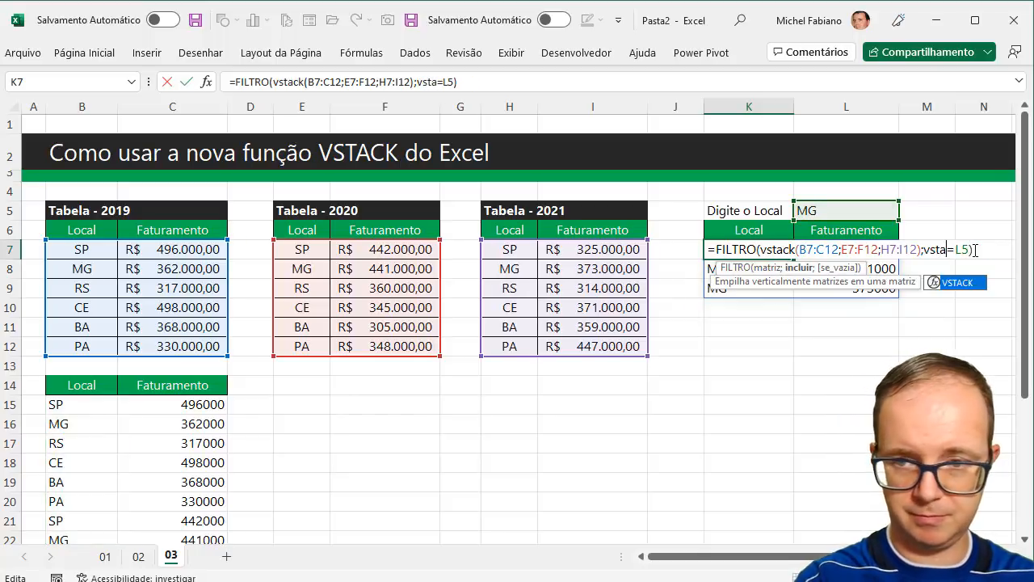
type("(")
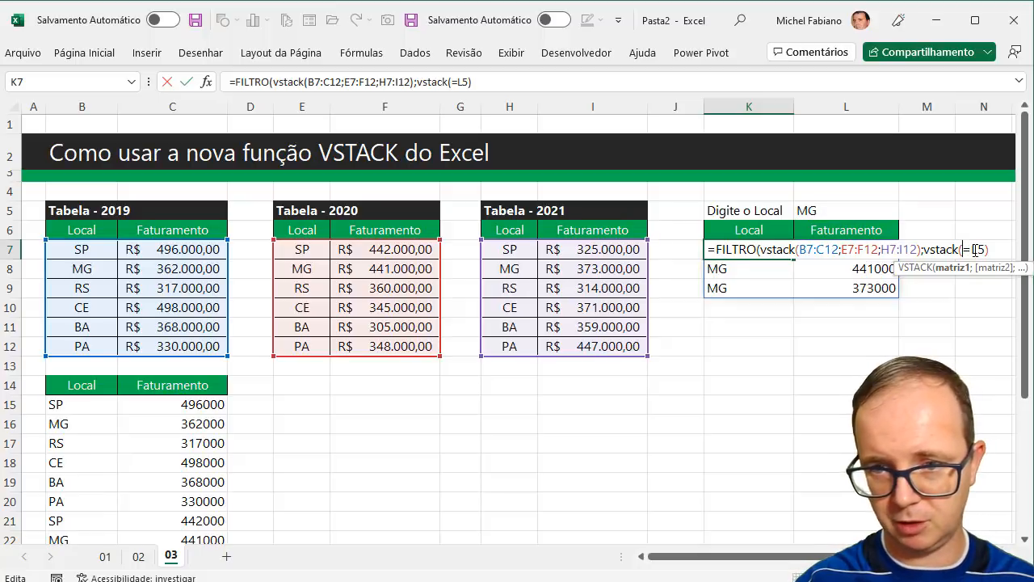
left_click_drag(93, 248, 91, 340)
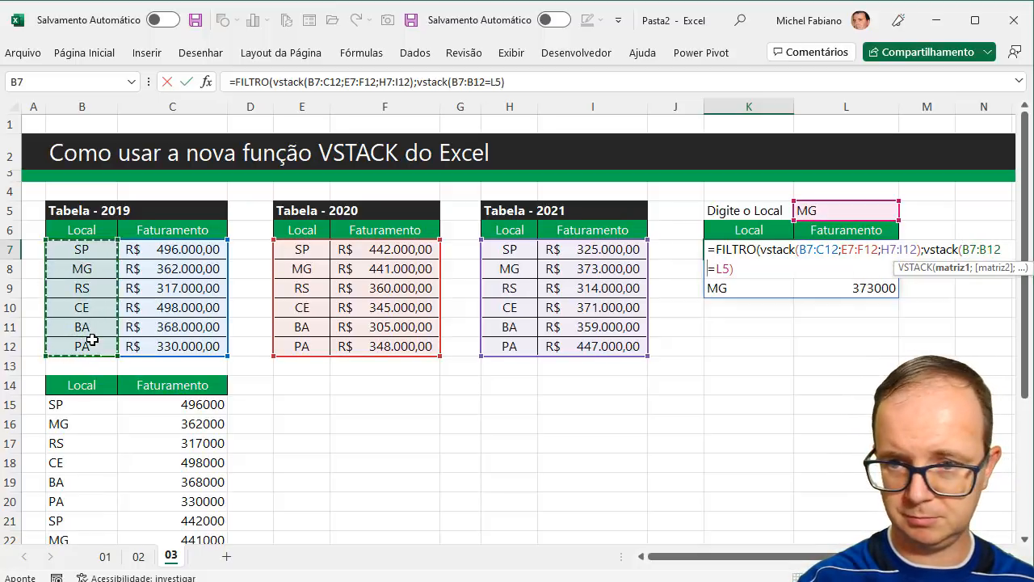
type(";")
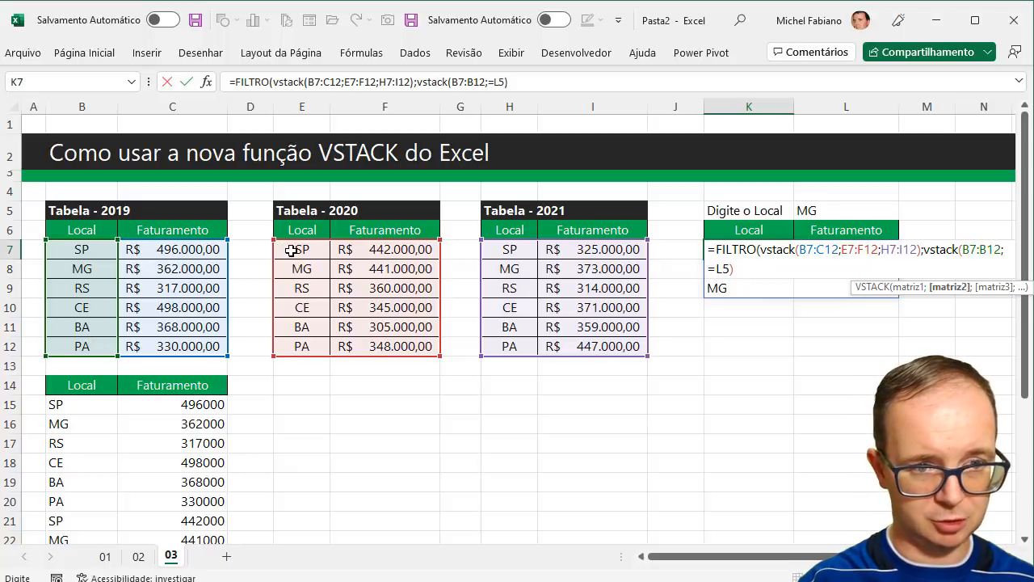
left_click_drag(293, 252, 291, 334)
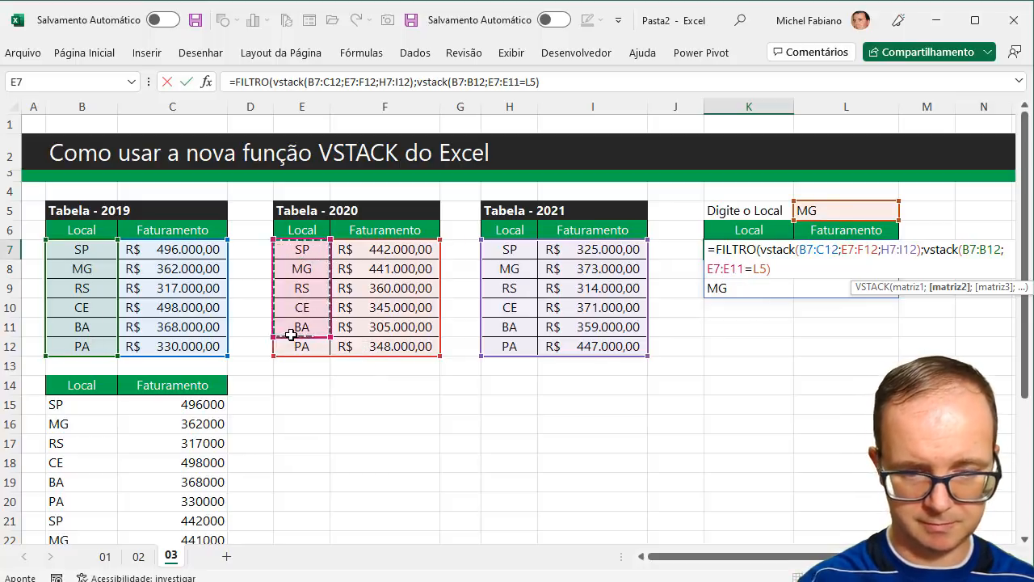
type(";")
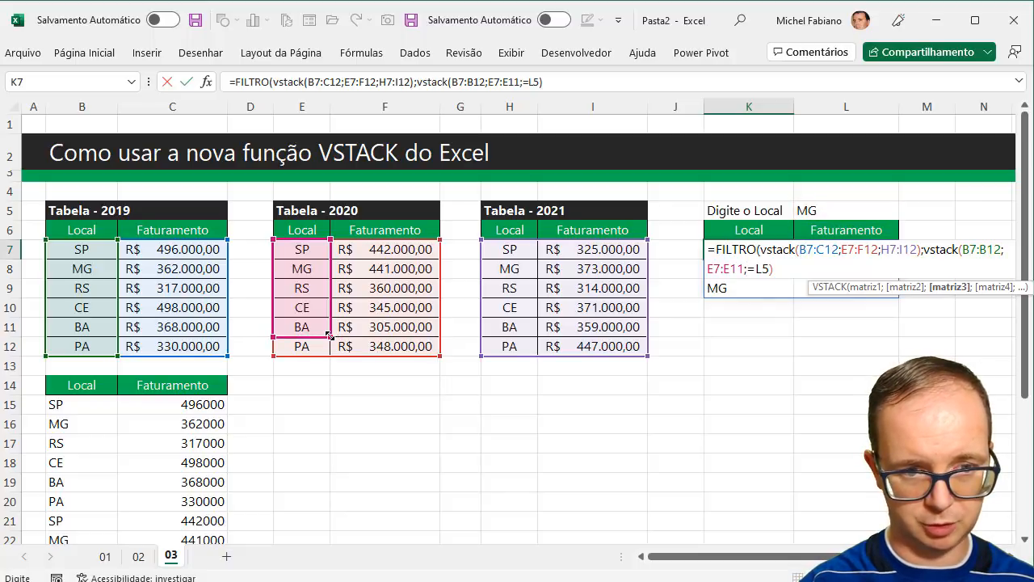
left_click_drag(330, 338, 330, 347)
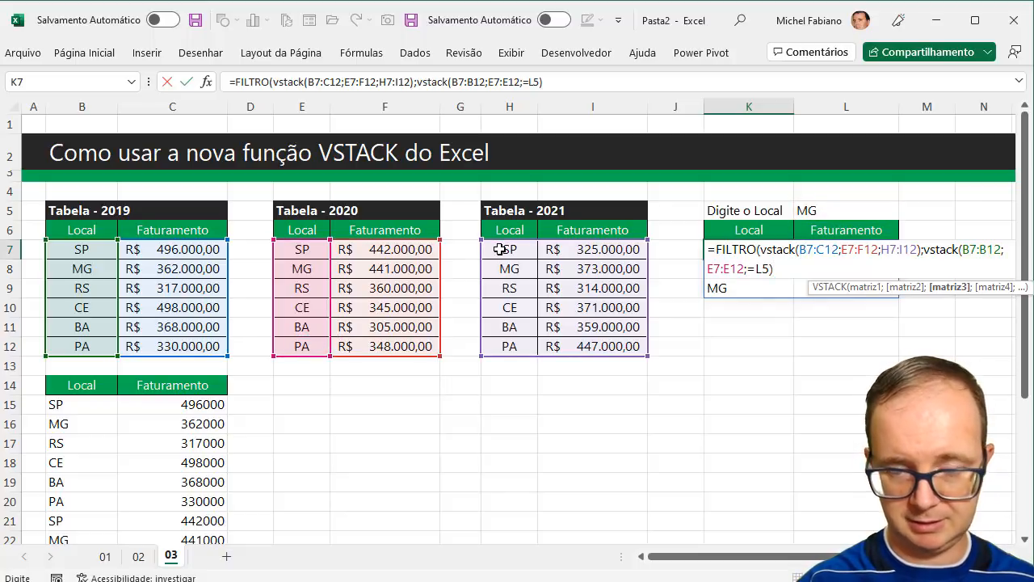
Add H7:H12 as the criteria VSTACK's third array, compare the stack with L5, and enter the completed FILTRO formula
key("End")
type(";")
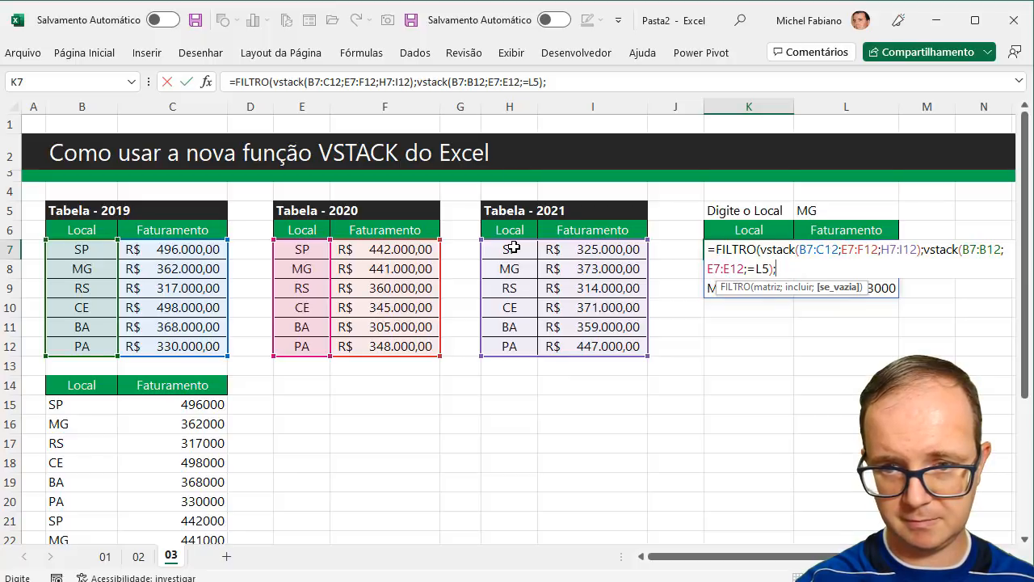
key("BackSpace")
key("BackSpace")
key("BackSpace")
key("BackSpace")
key("BackSpace")
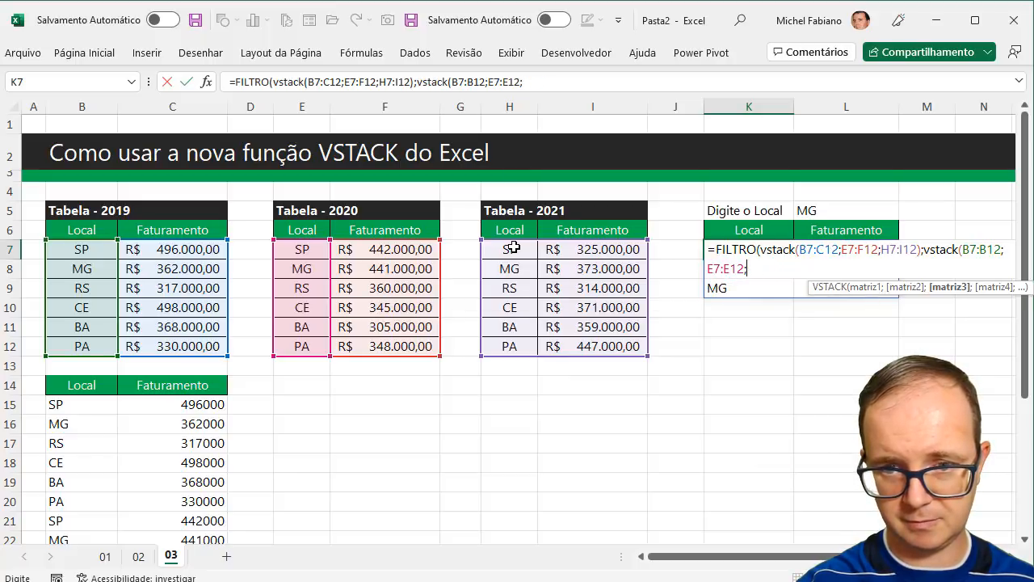
left_click_drag(513, 248, 513, 345)
type(")=")
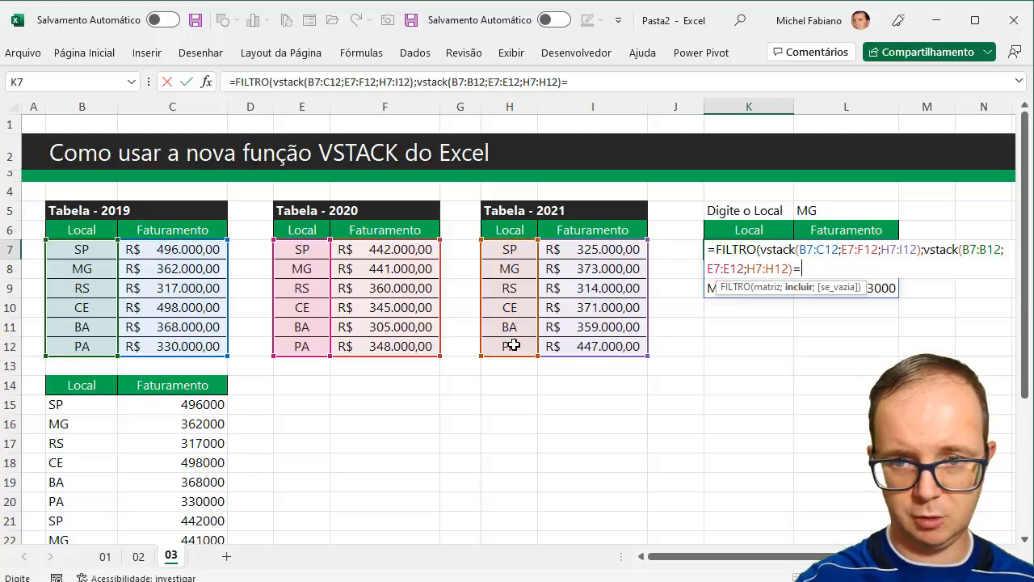
left_click(817, 208)
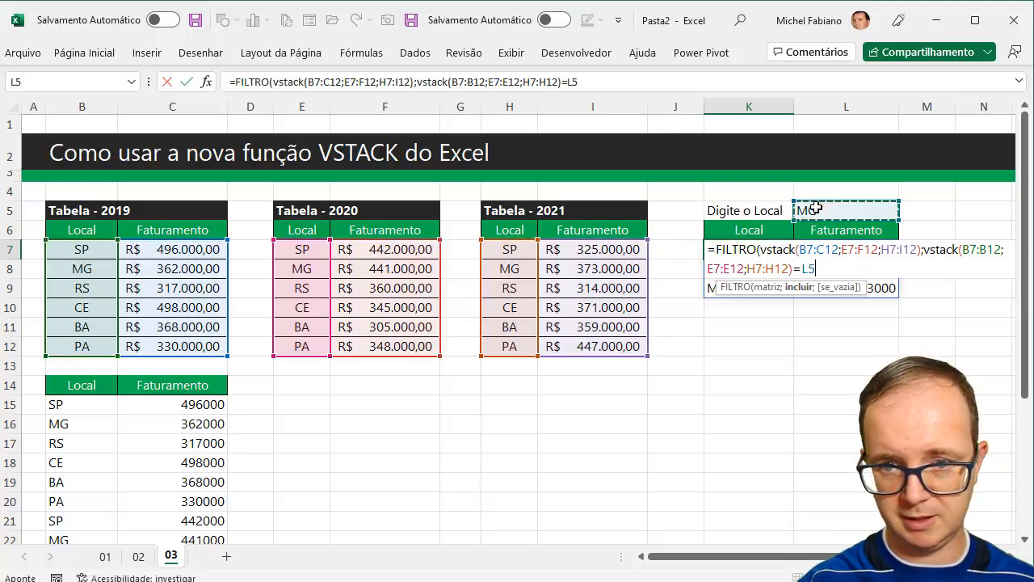
type("))")
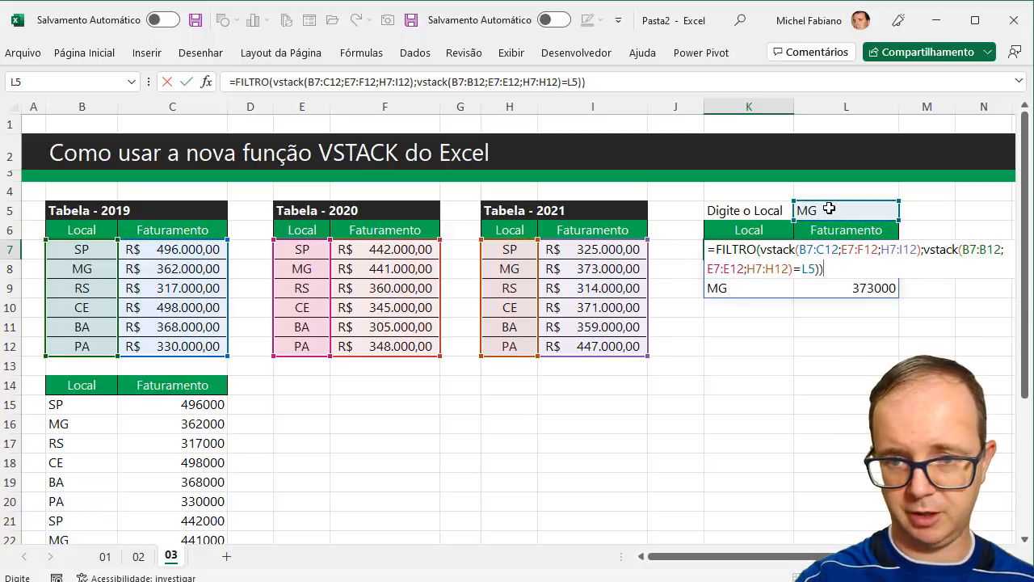
key("Return")
key("Return")
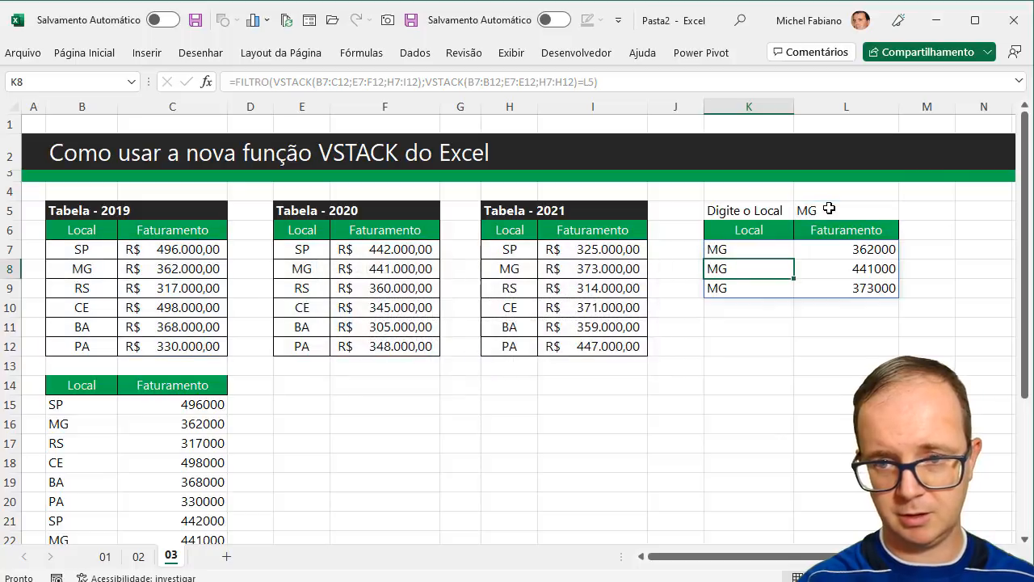
Test the nested formula by entering SP, MG and CE in turn as the Local in L5
key("Right")
key("Up")
key("Up")
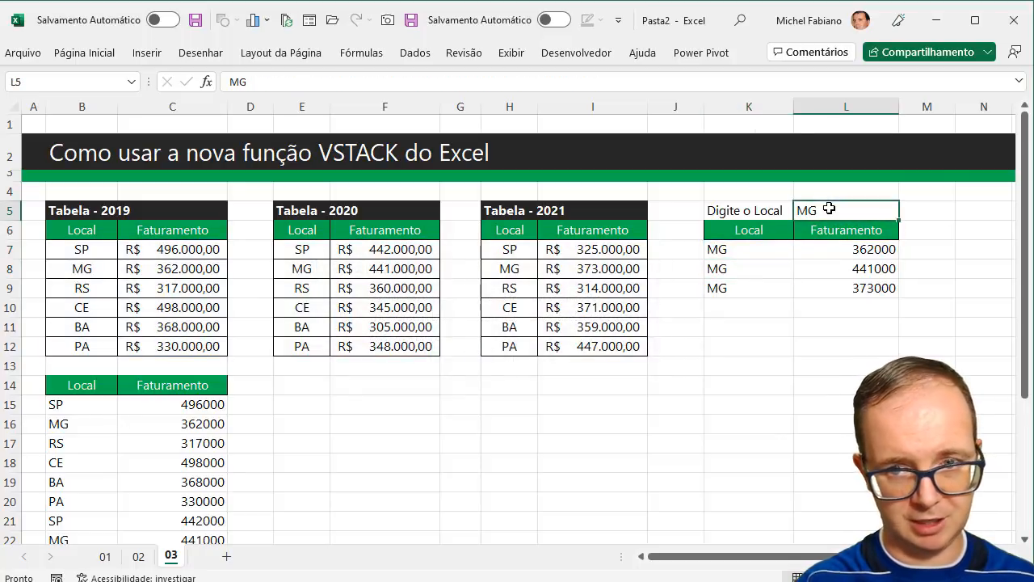
type("SP")
key("Return")
key("Up")
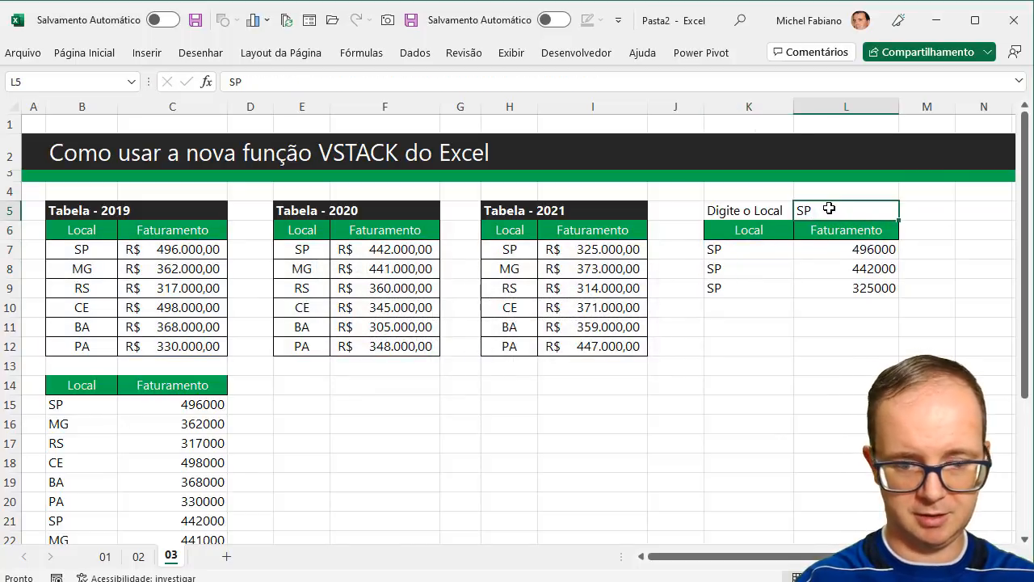
type("MG")
key("Return")
key("Up")
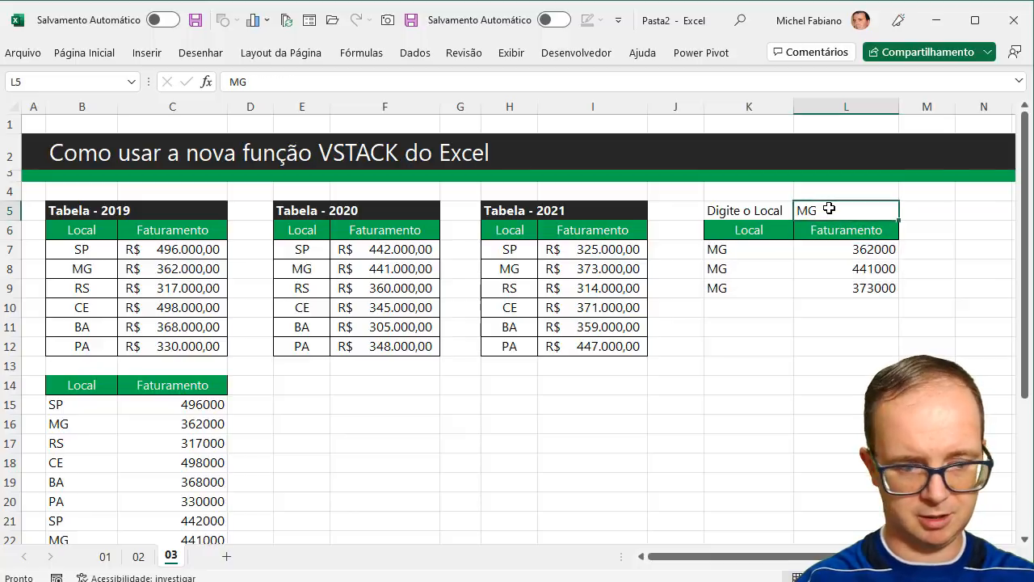
type("CE")
key("Return")
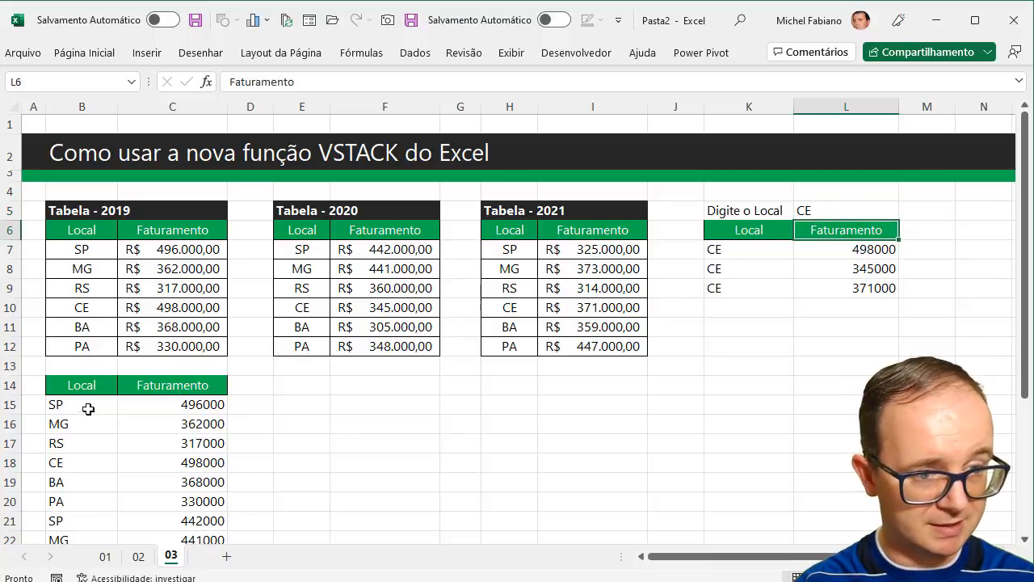
Open K7's formula to examine how the two VSTACK functions are nested inside FILTRO
left_click(81, 386)
left_click(774, 251)
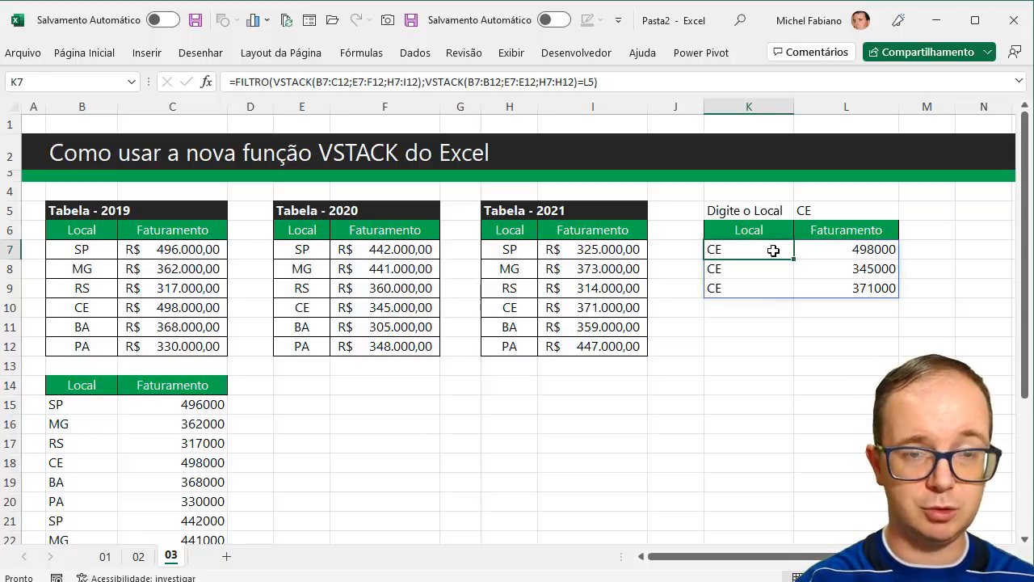
double_click(774, 250)
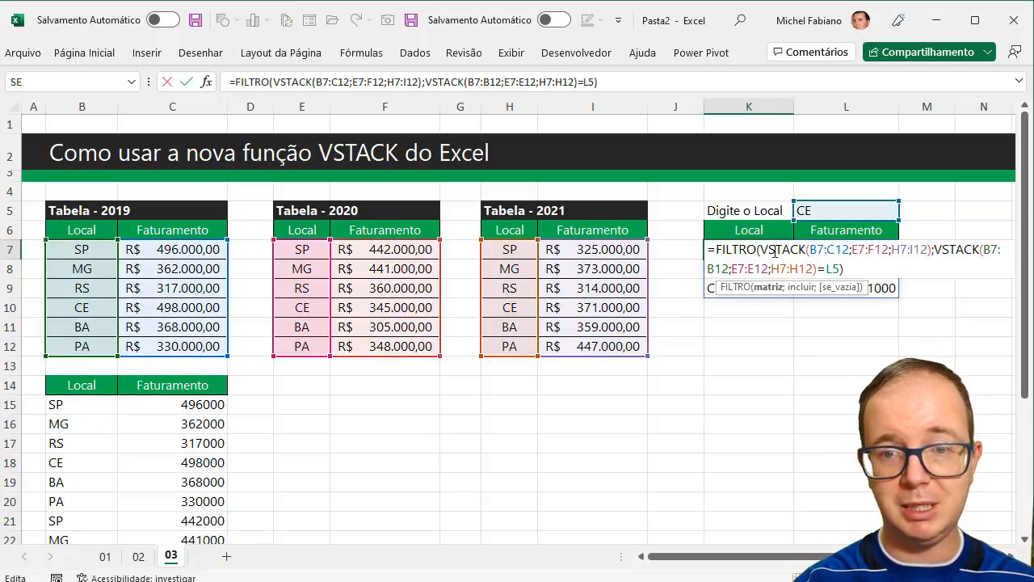